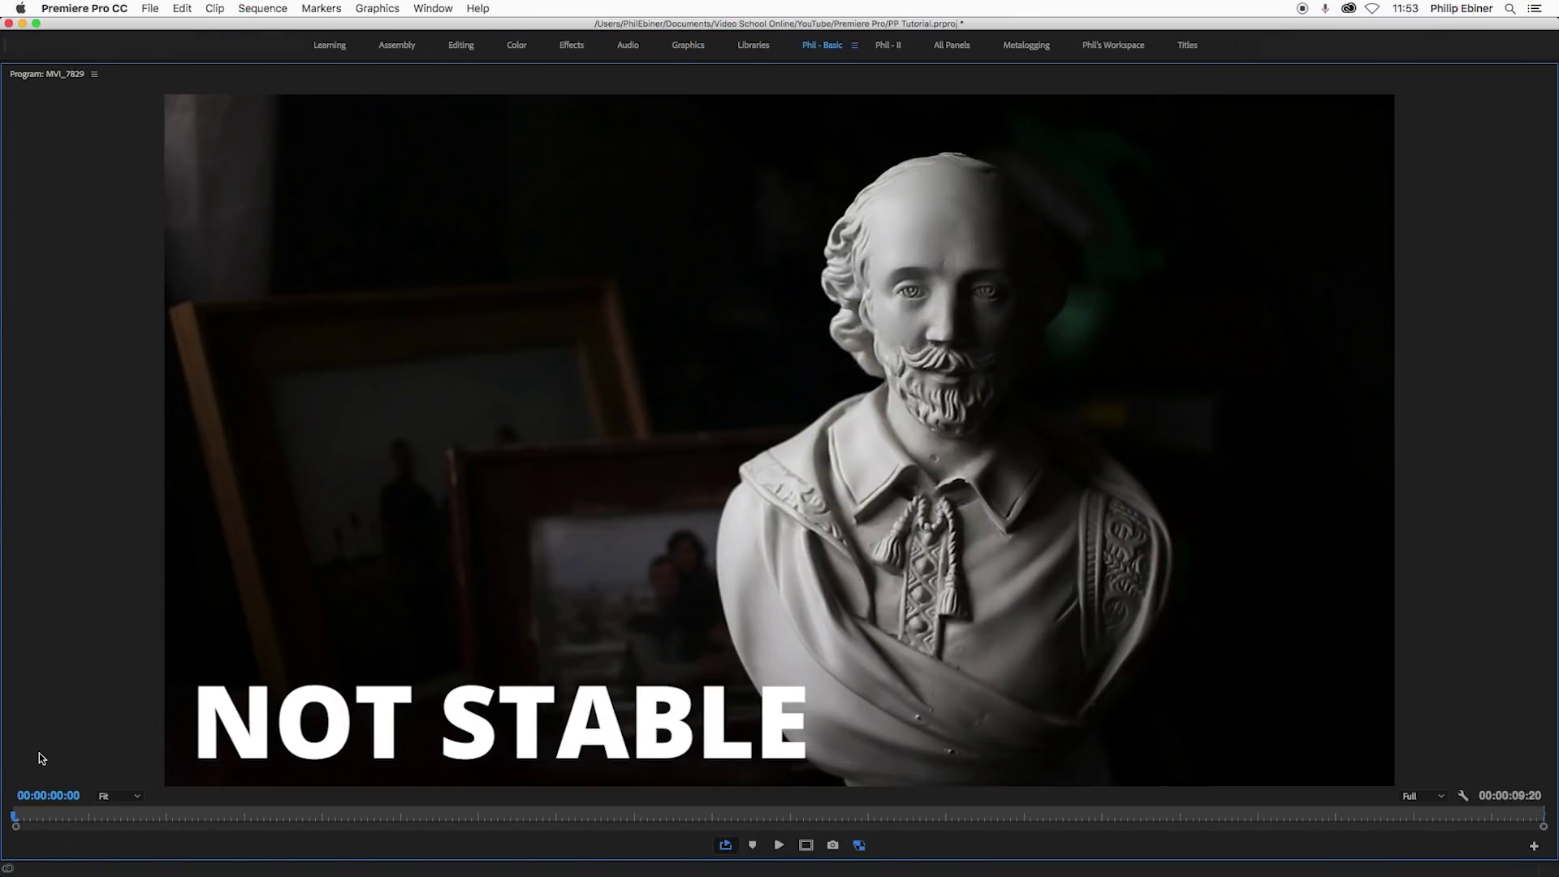
# Play the shaky NOT STABLE bust clip full-screen, stop it, and restore the editing layout
pyautogui.press('space')
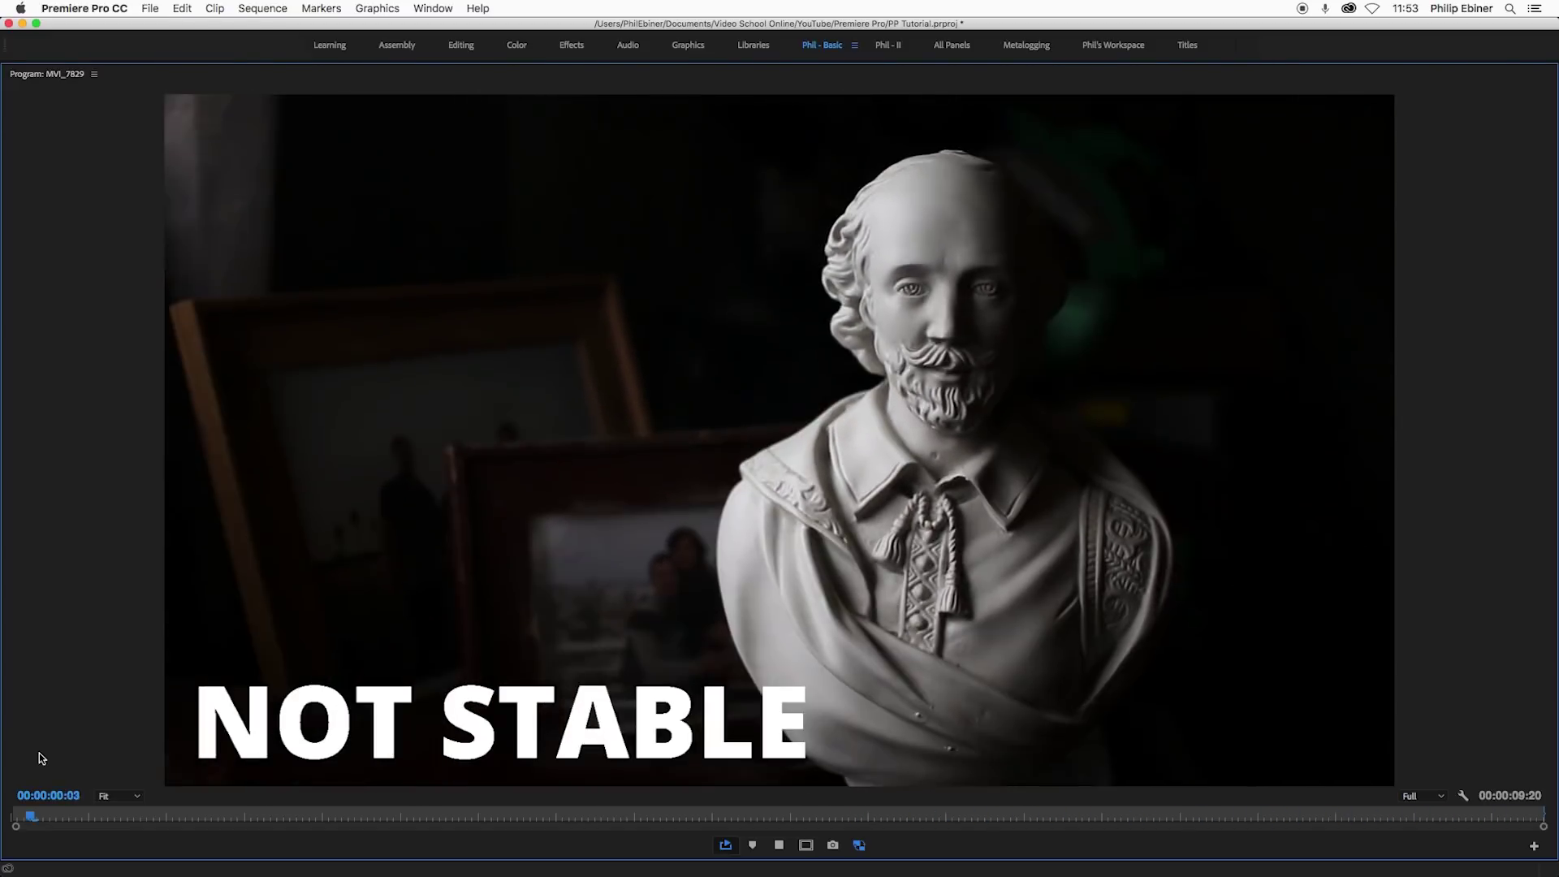
pyautogui.press('space')
pyautogui.press('`')
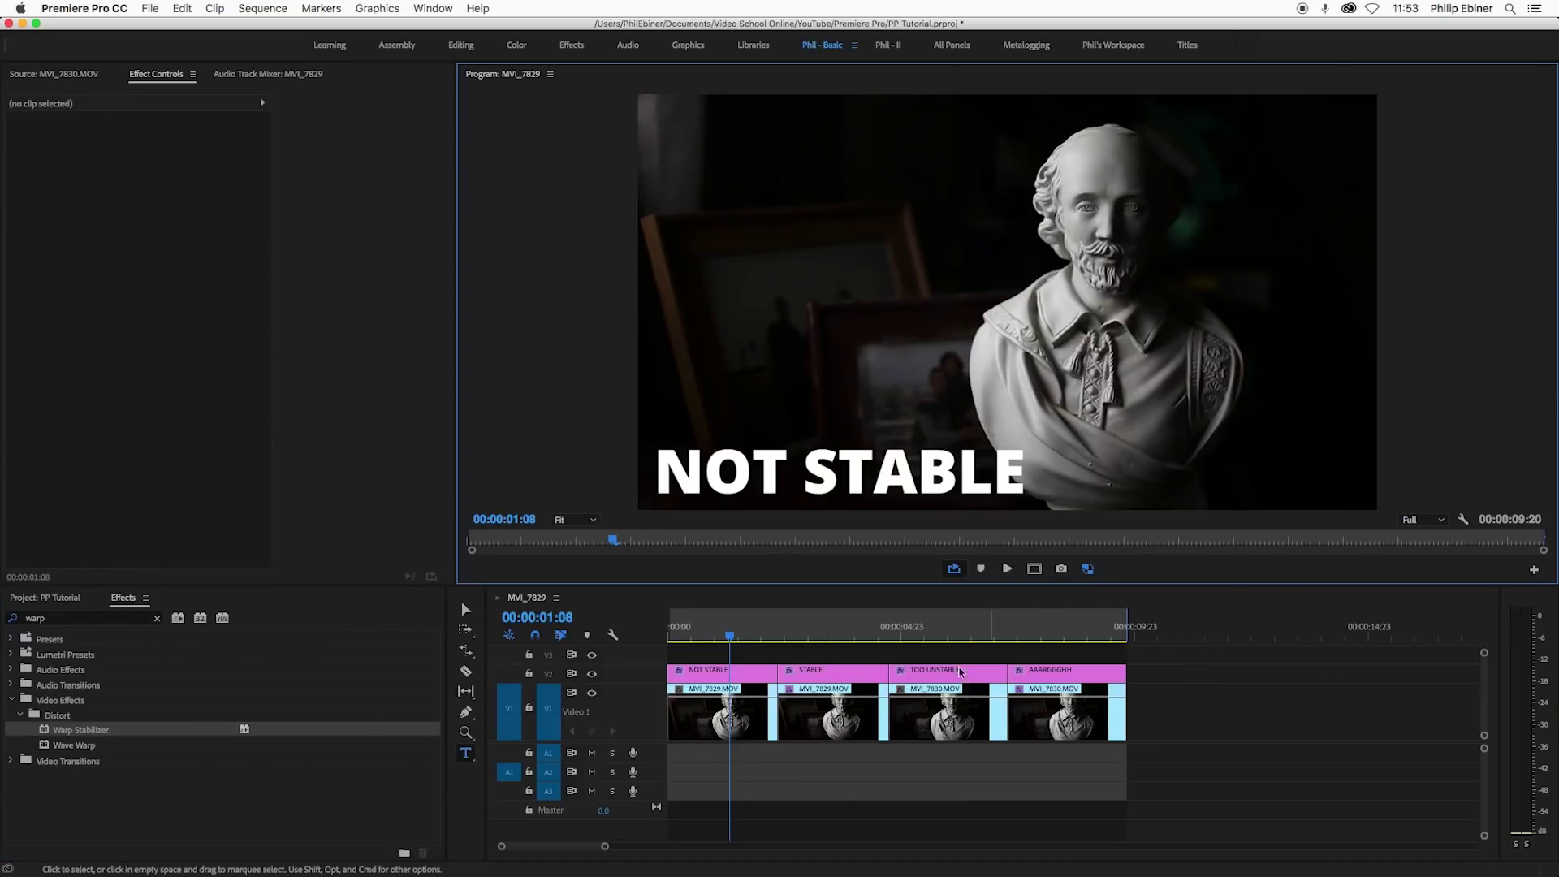
# Replay the sequence from the start and mark an Out point at 00:00:02:10, ending the first clip
pyautogui.click(625, 635)
pyautogui.press('space')
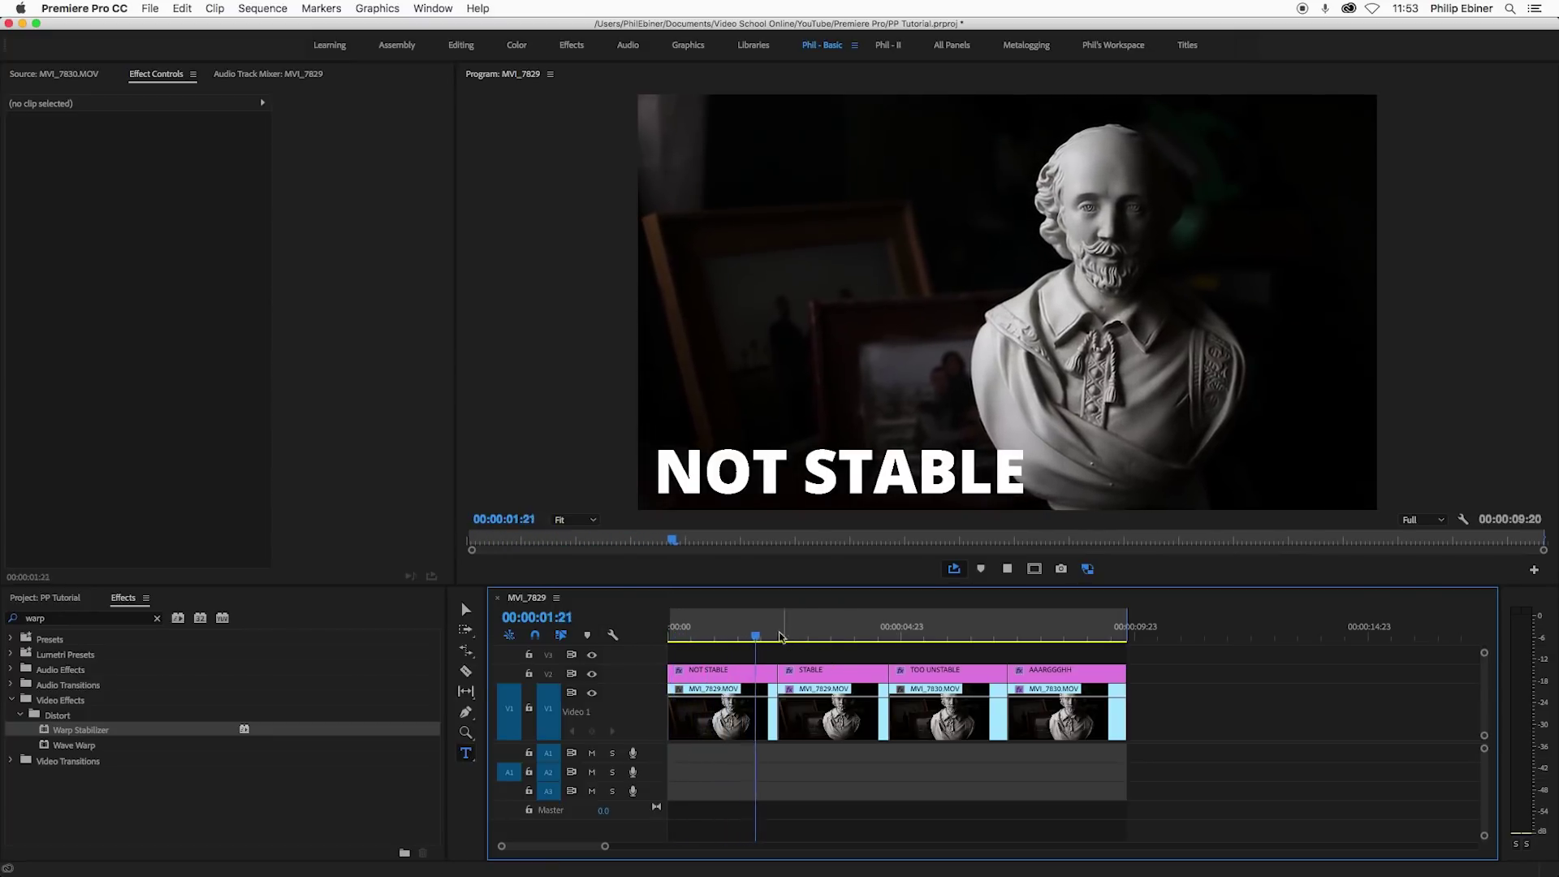
pyautogui.press('space')
pyautogui.press('Home')
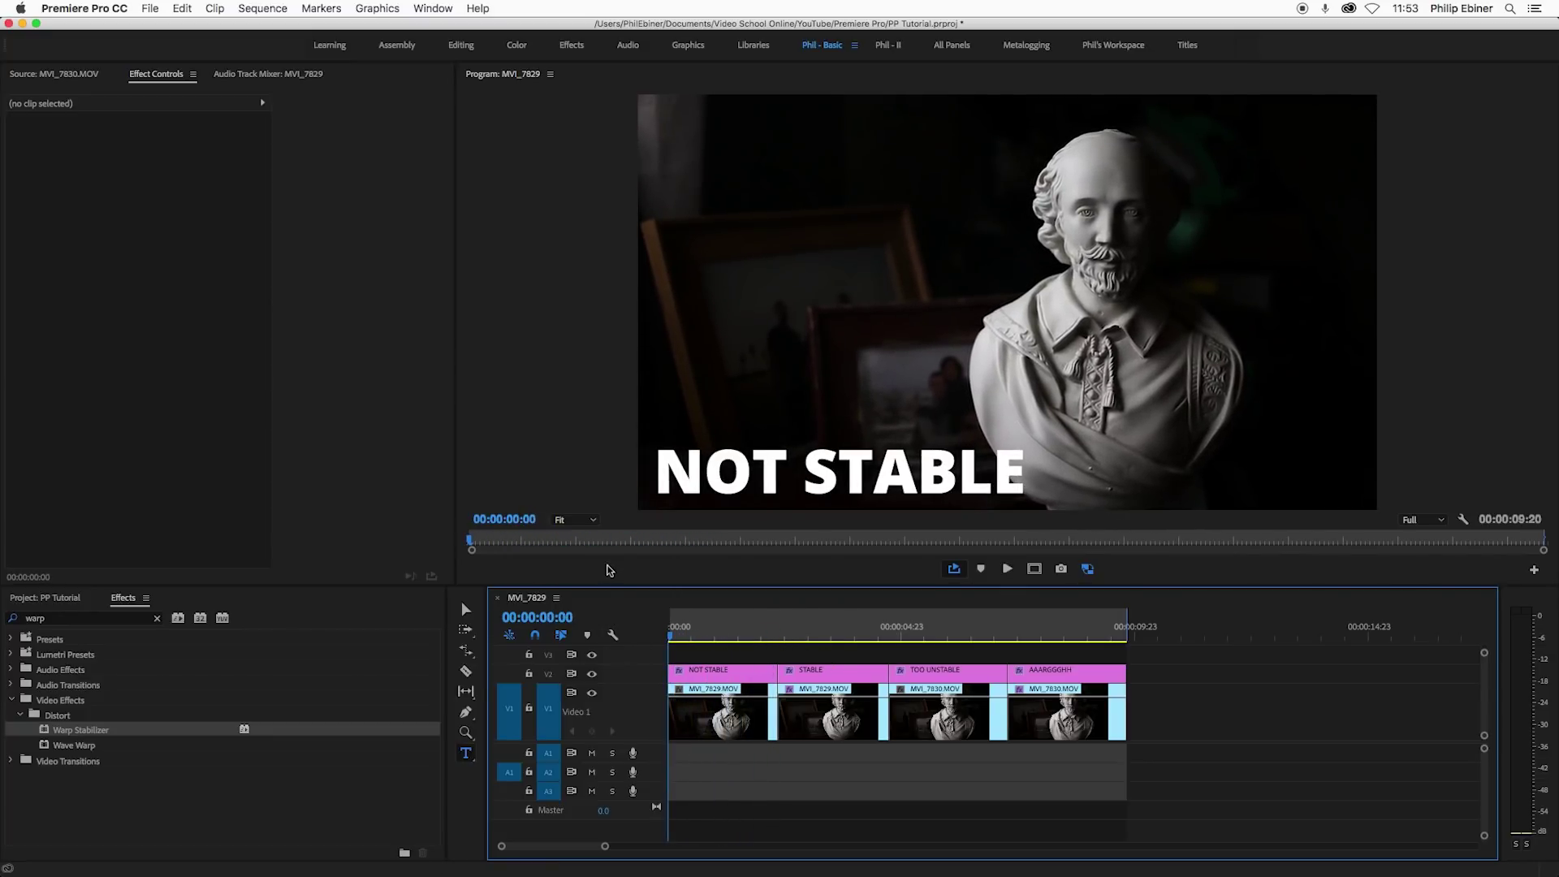
pyautogui.press('space')
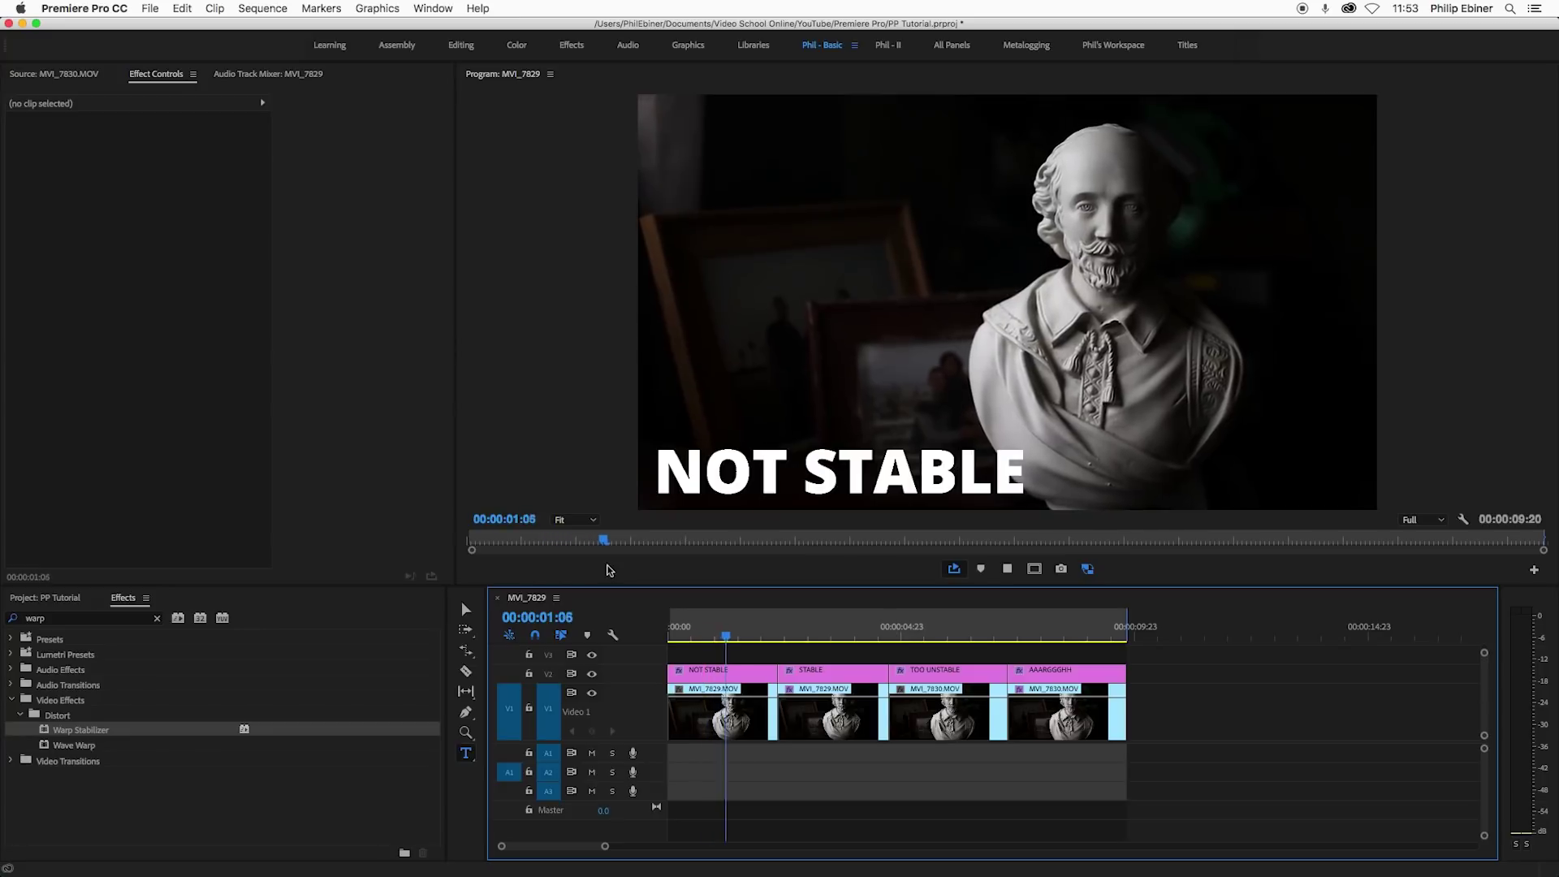
pyautogui.press('space')
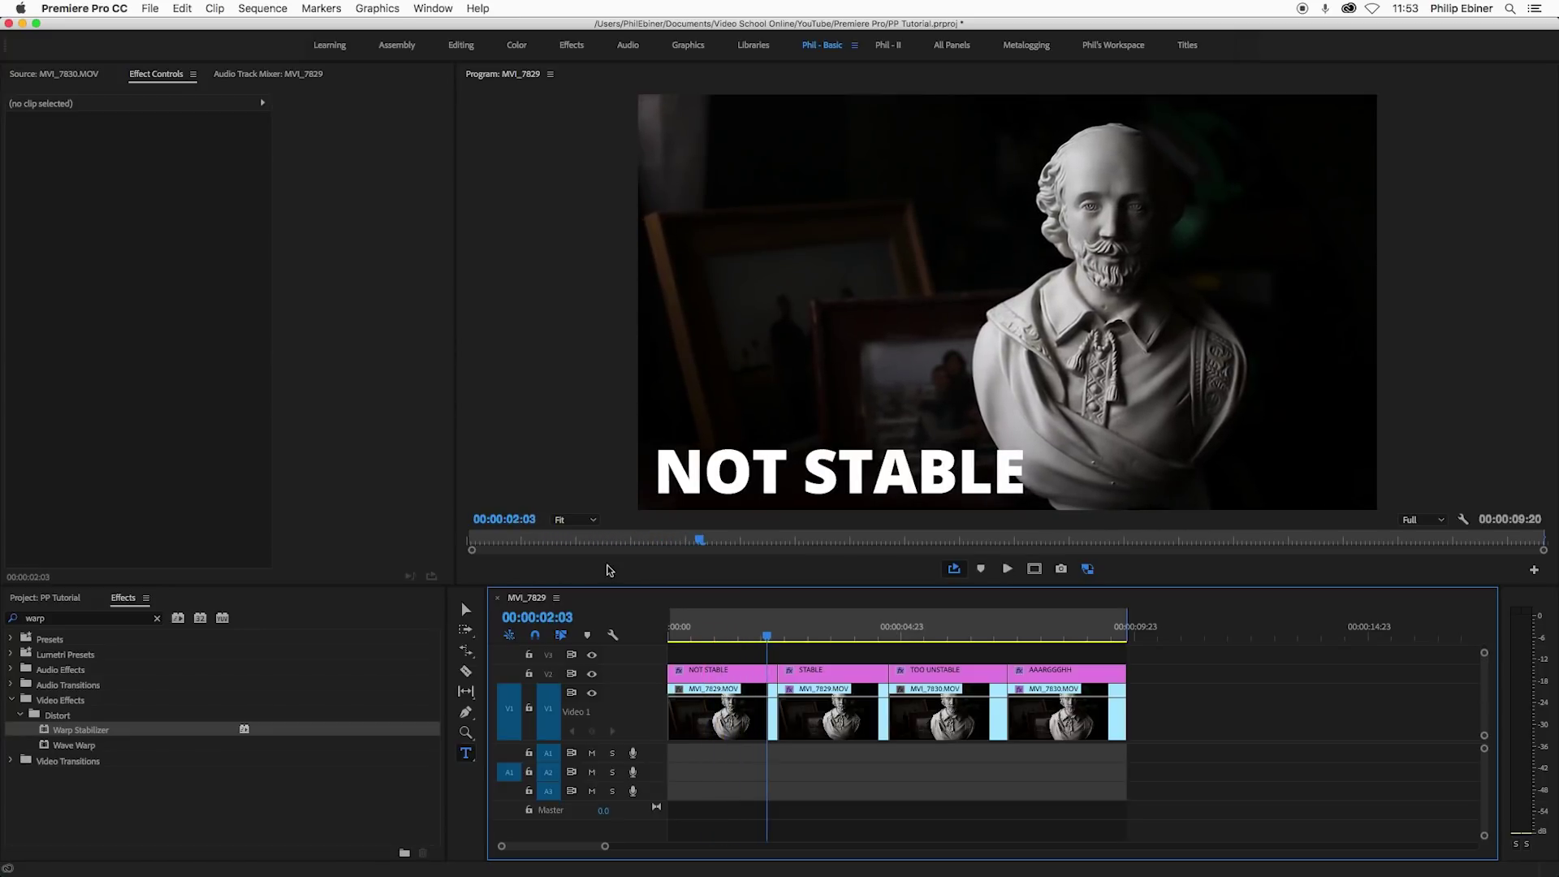
pyautogui.press('Home')
pyautogui.press('space')
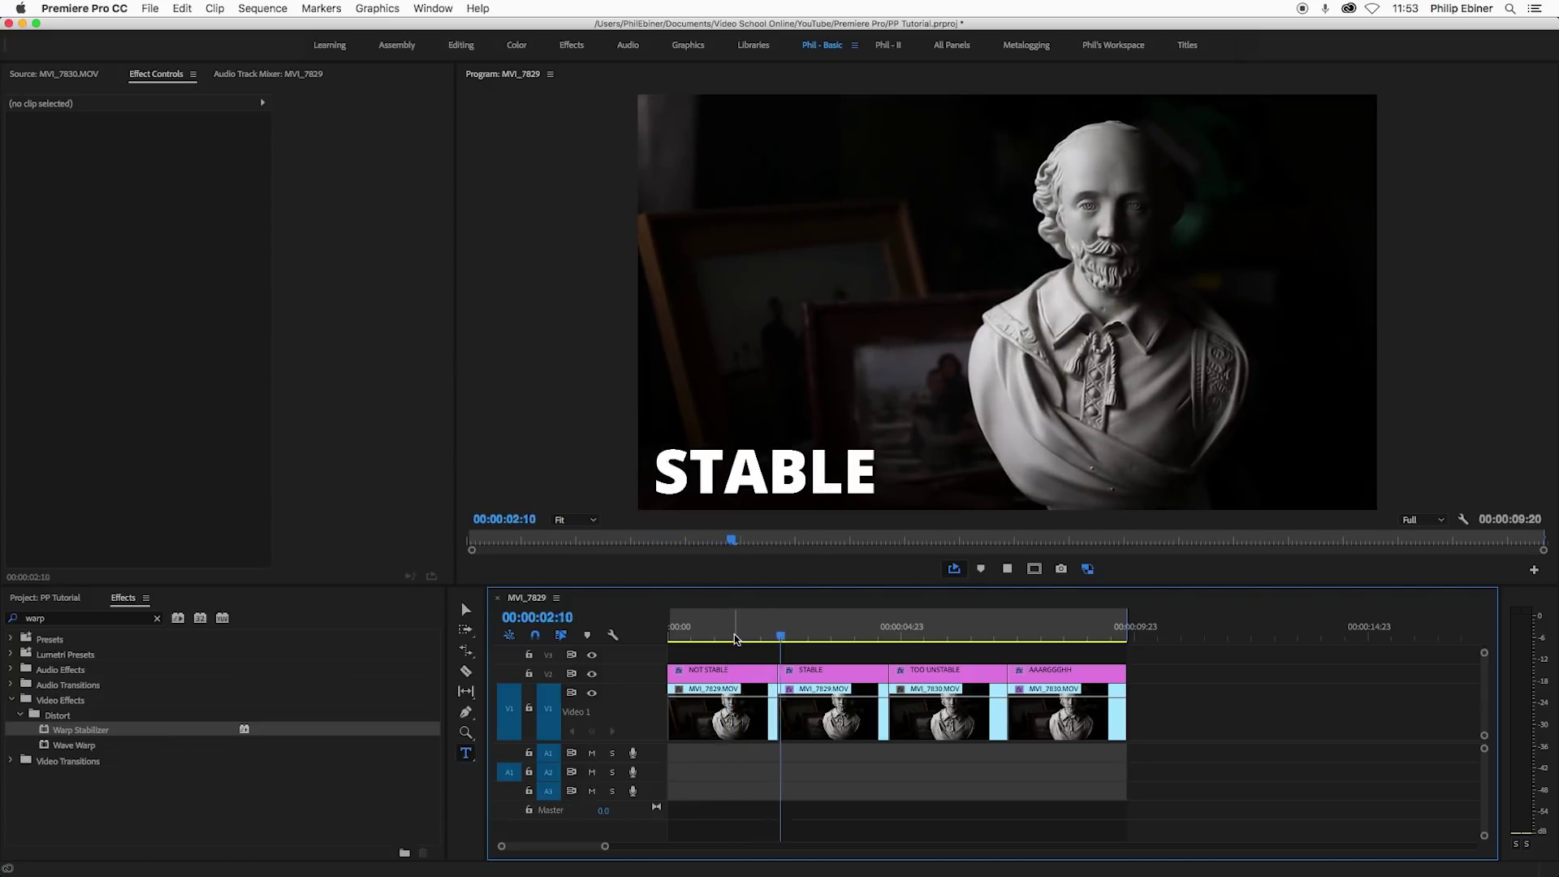
pyautogui.press('o')
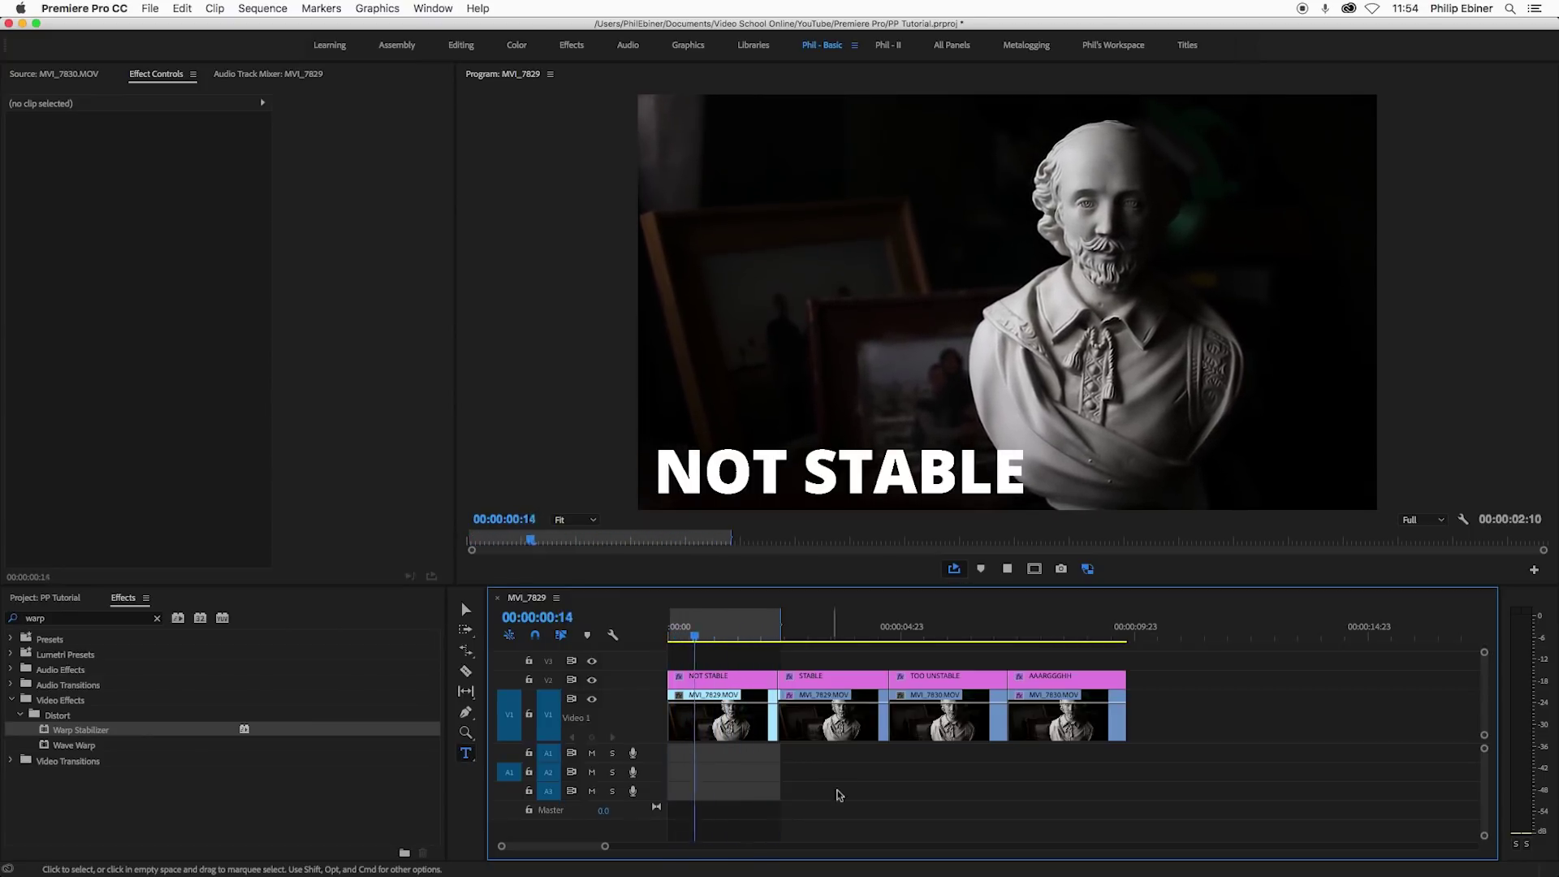
# Shift the last three clips further right on the timeline and loop-play the first clip
pyautogui.moveTo(837, 664); pyautogui.dragTo(1213, 720)
pyautogui.moveTo(806, 716); pyautogui.dragTo(1107, 716)
pyautogui.press('space')
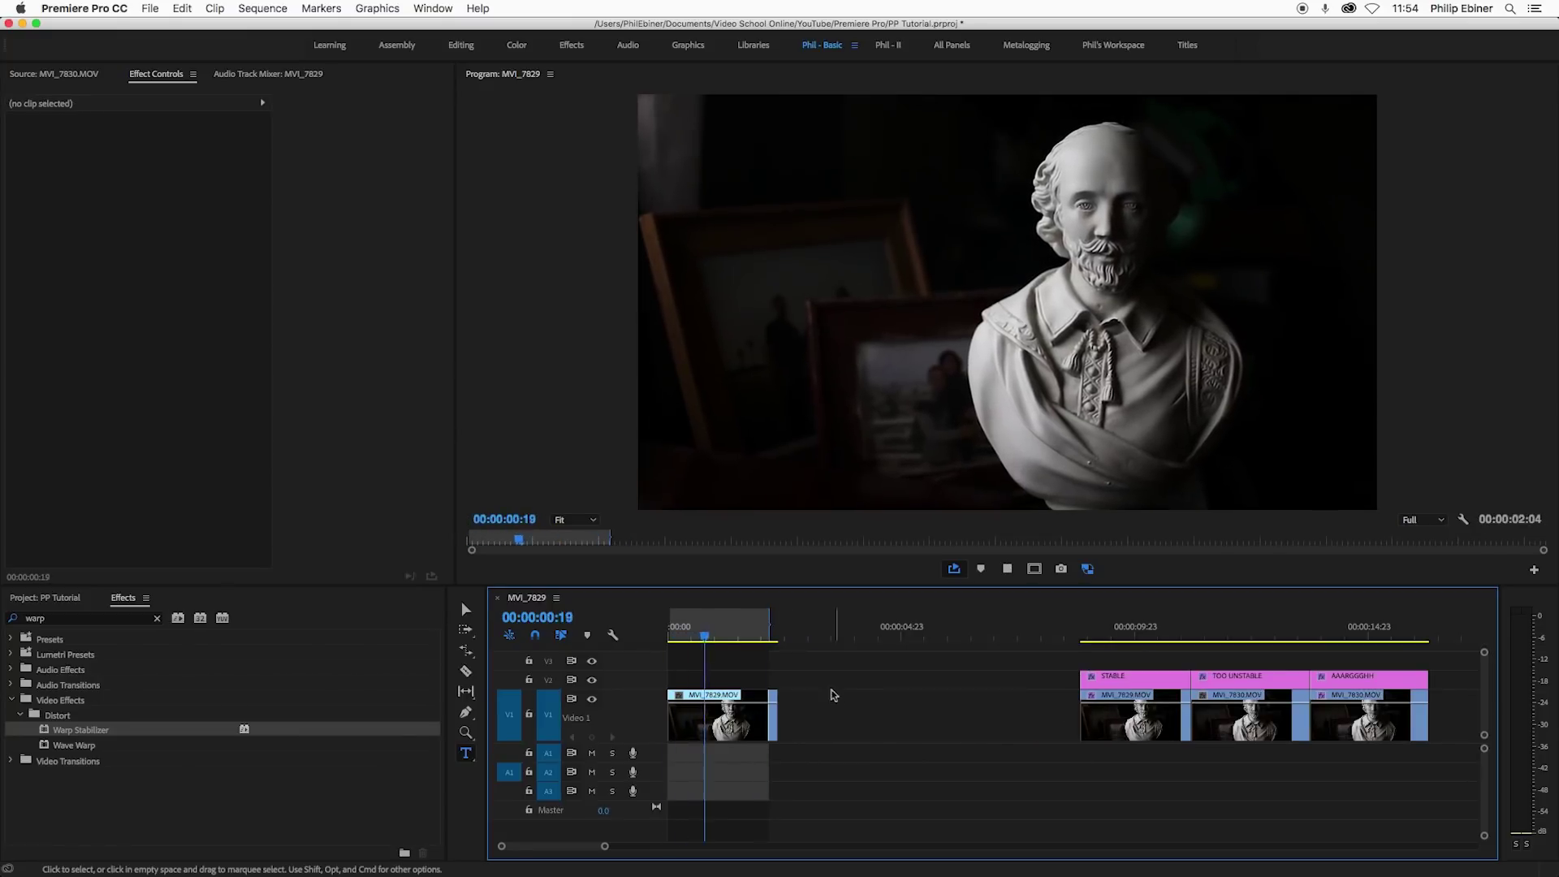
# Apply Distort > Warp Stabilizer to the first MVI_7829 clip
pyautogui.press('space')
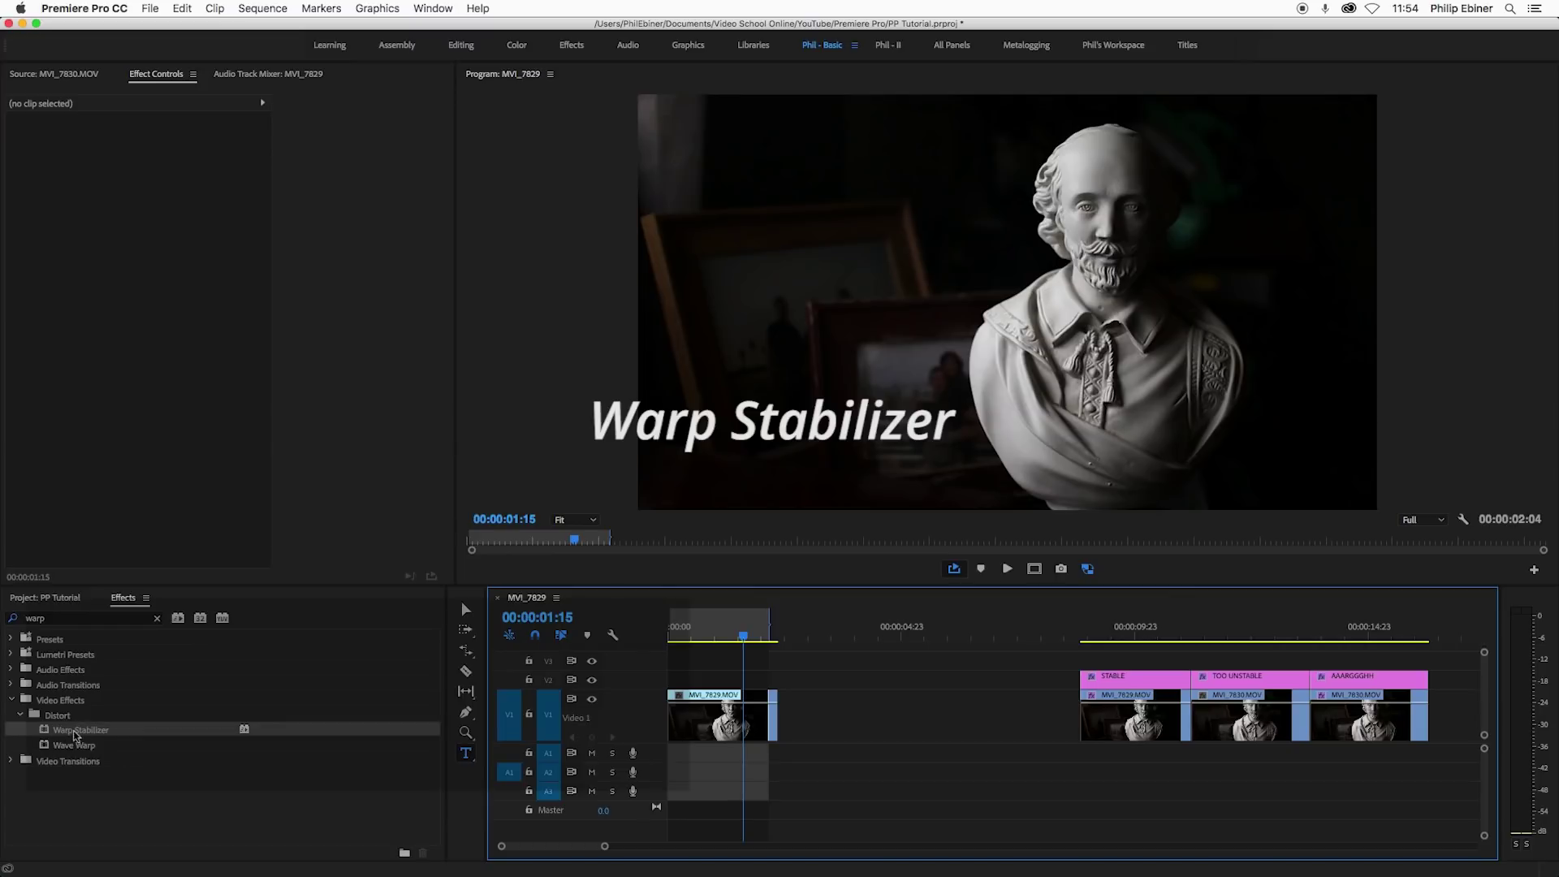
pyautogui.moveTo(89, 737); pyautogui.dragTo(706, 724)
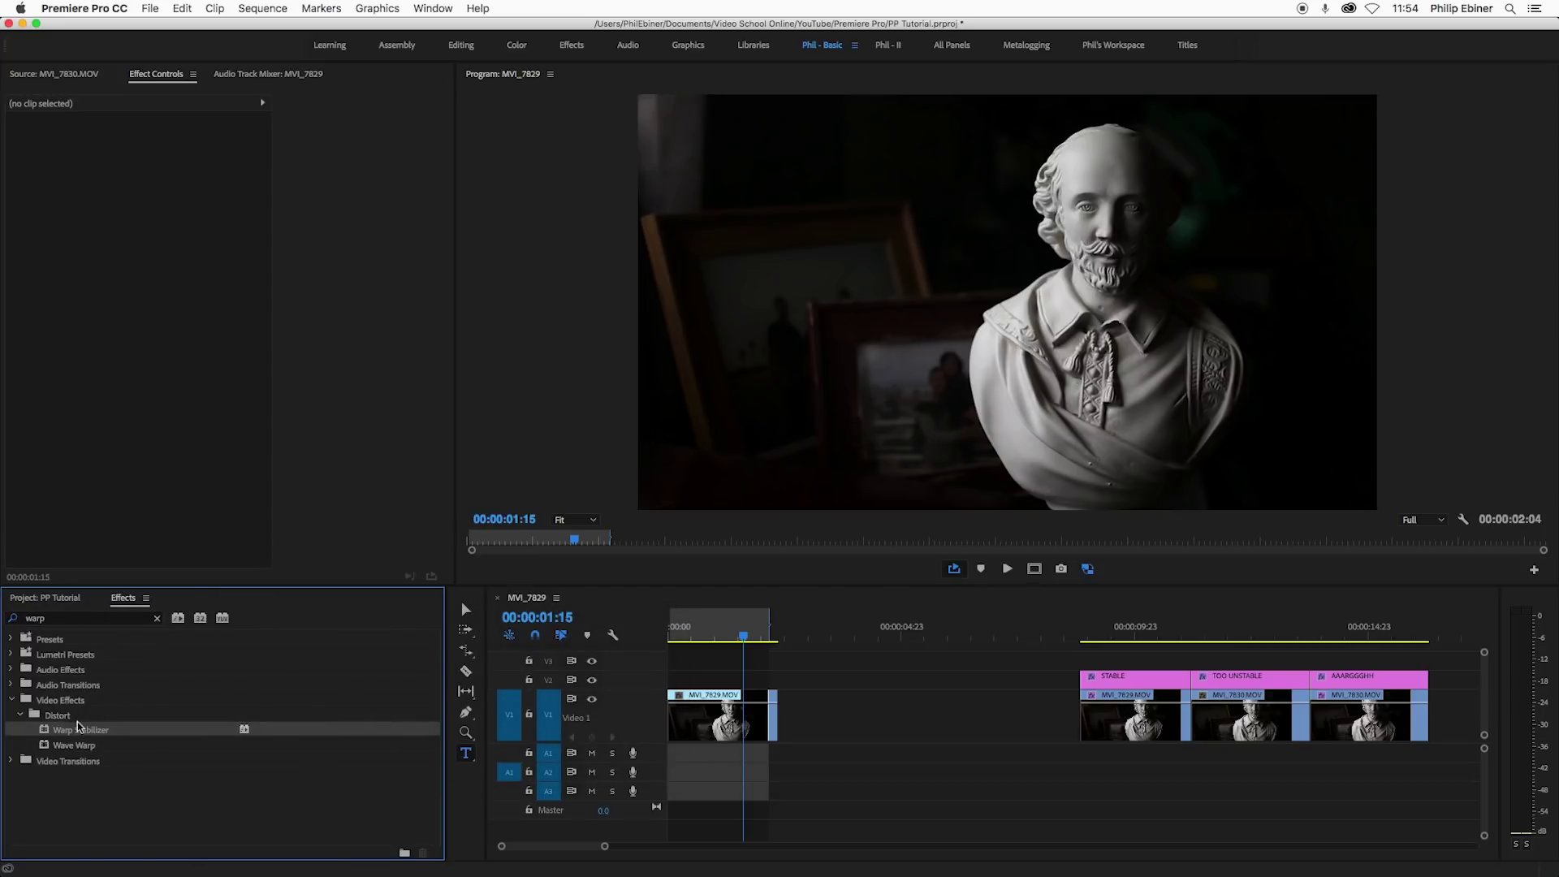
pyautogui.moveTo(375, 703); pyautogui.dragTo(700, 729)
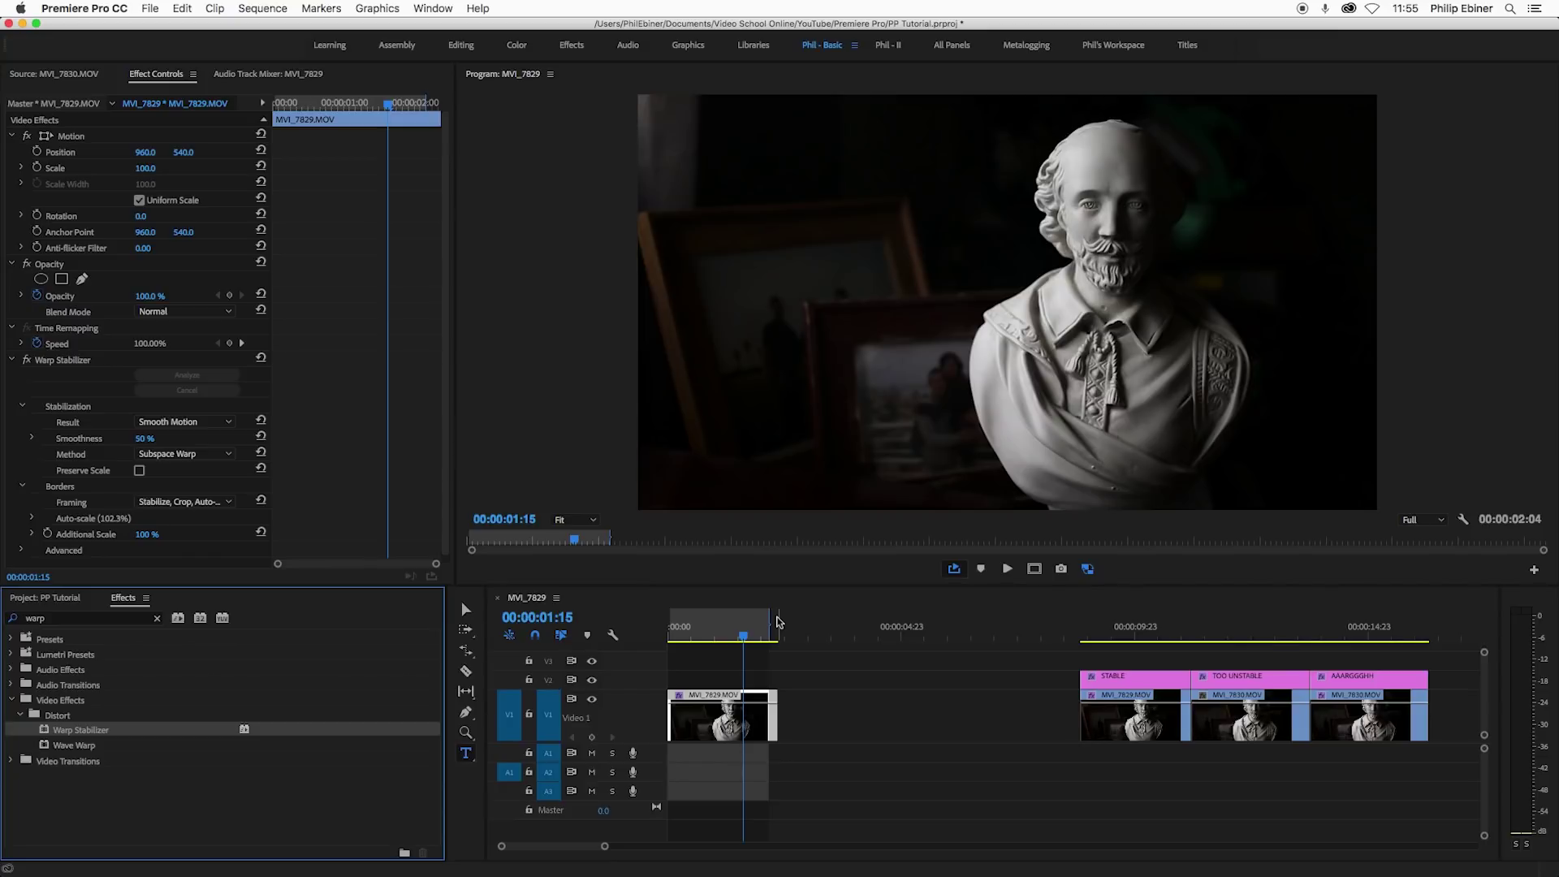
# Once analysis finishes at 102.3% auto-scale, render and play the stabilized clip
pyautogui.press('Return')
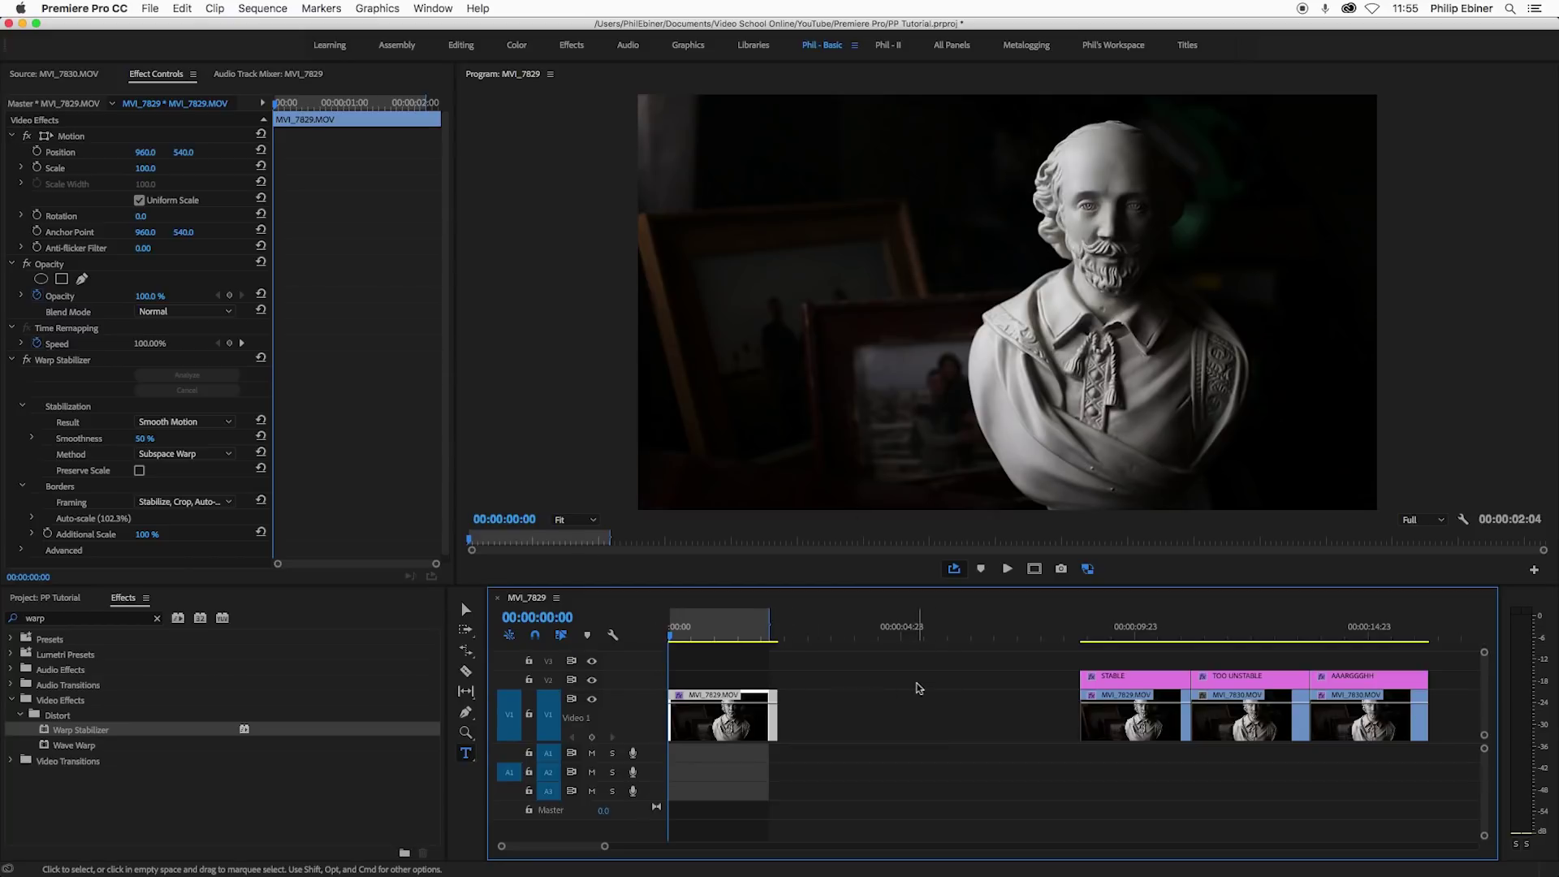
pyautogui.press('space')
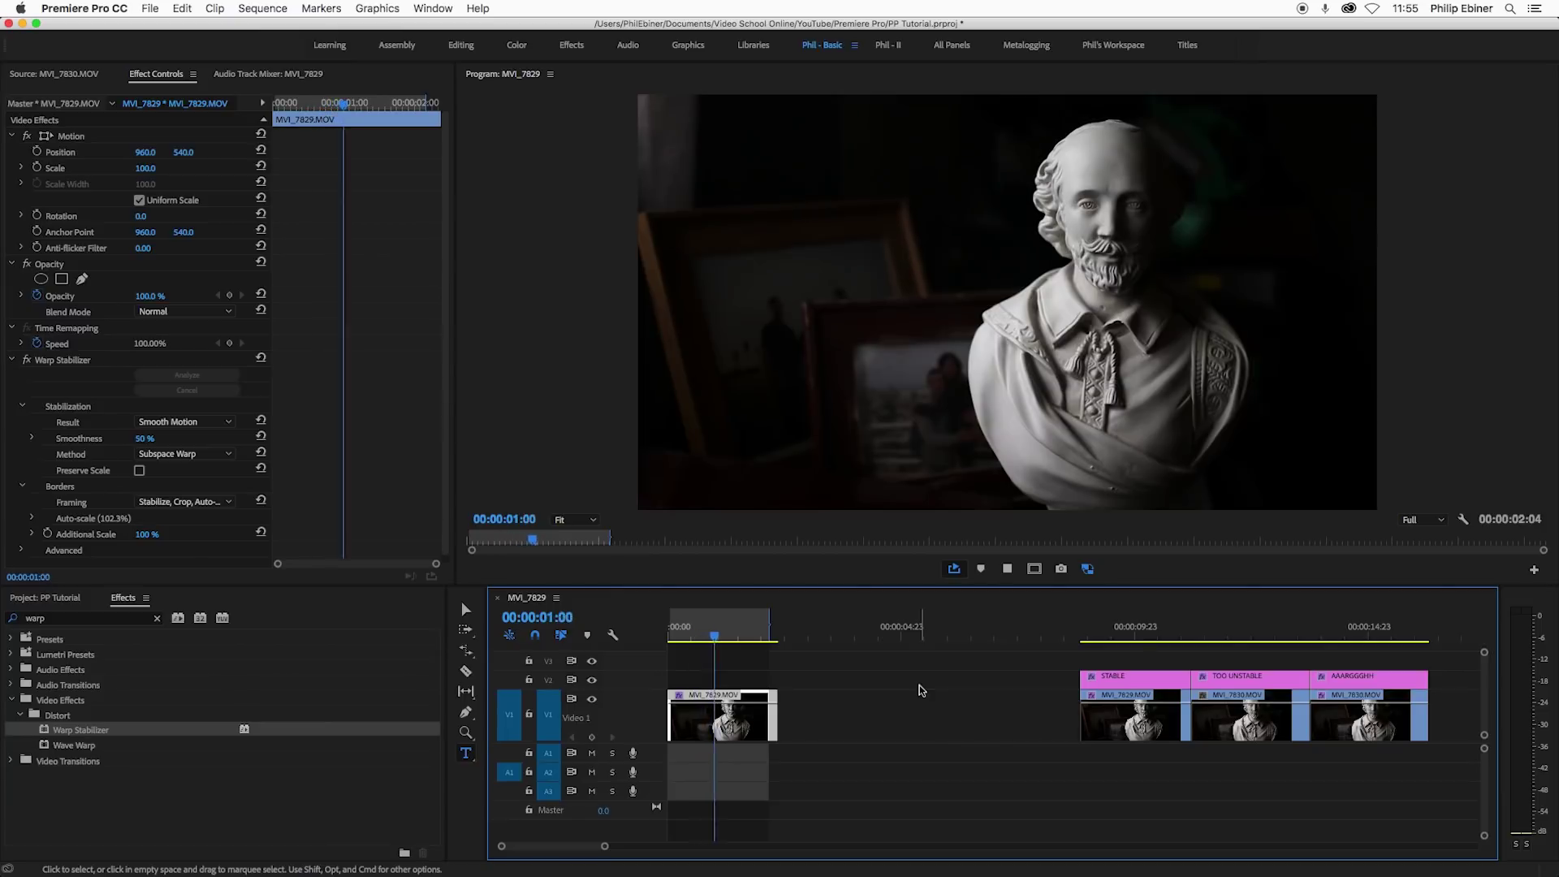
pyautogui.press('space')
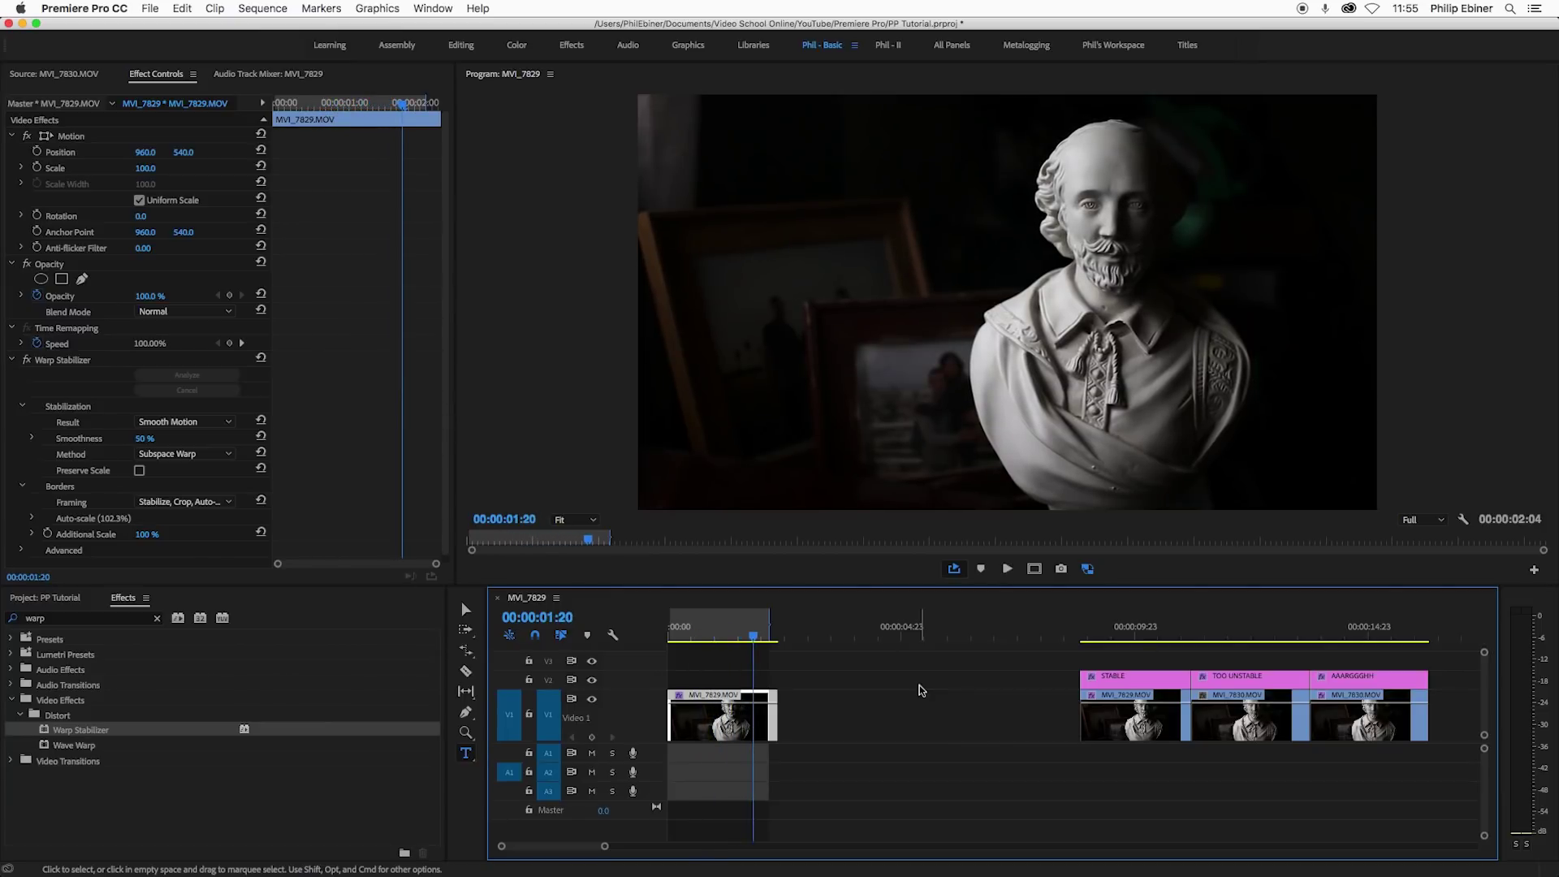
pyautogui.scroll(-1, 410, 403)
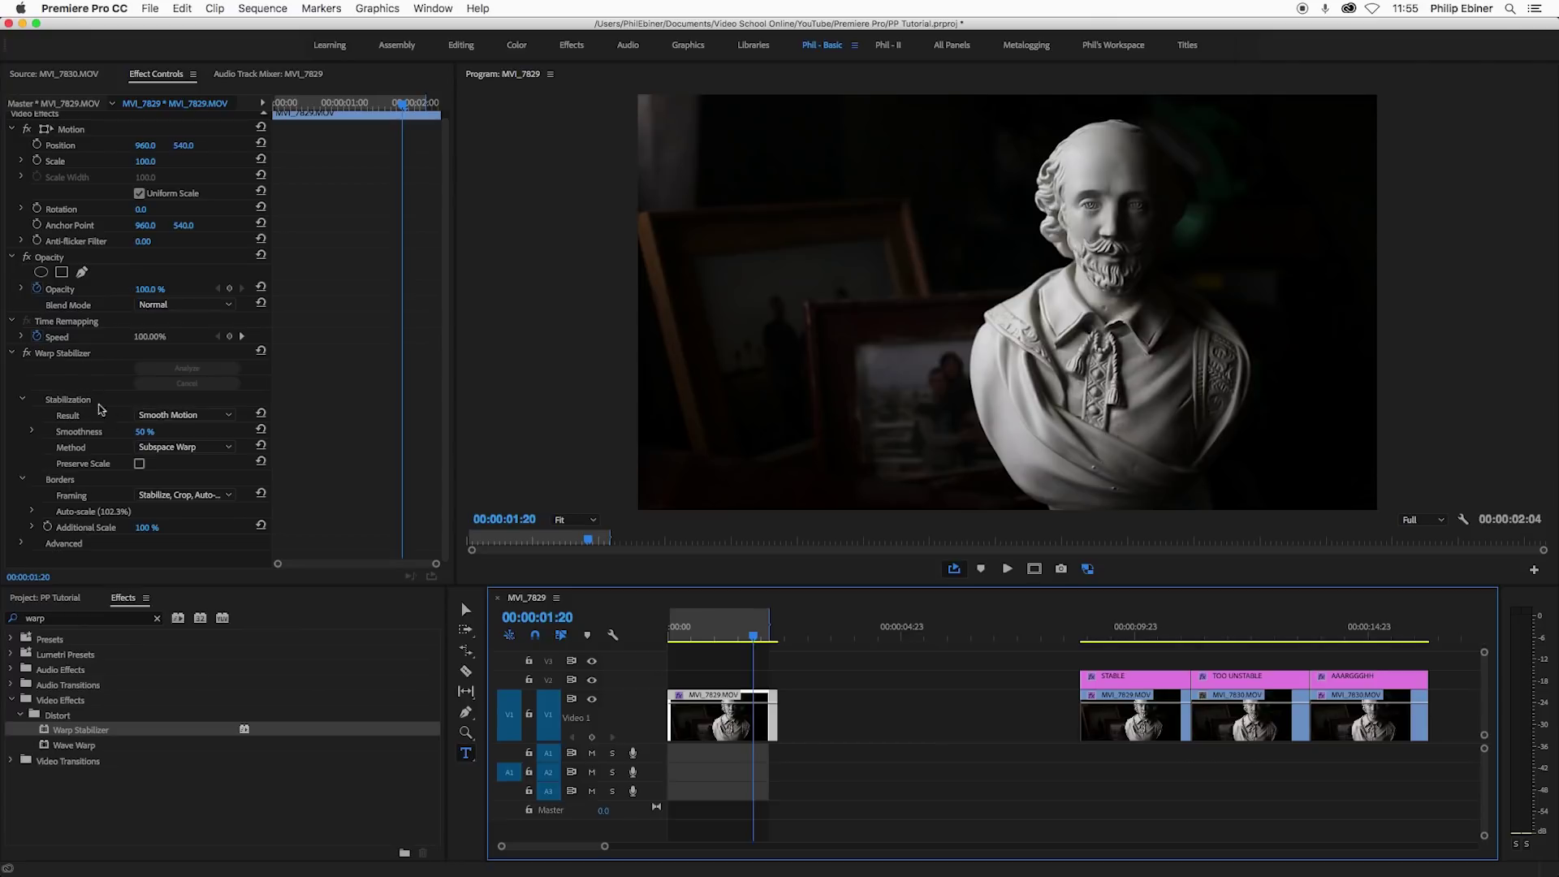
pyautogui.click(185, 416)
# Switch the Warp Stabilizer result to No Motion and play the clip from the start
pyautogui.click(180, 449)
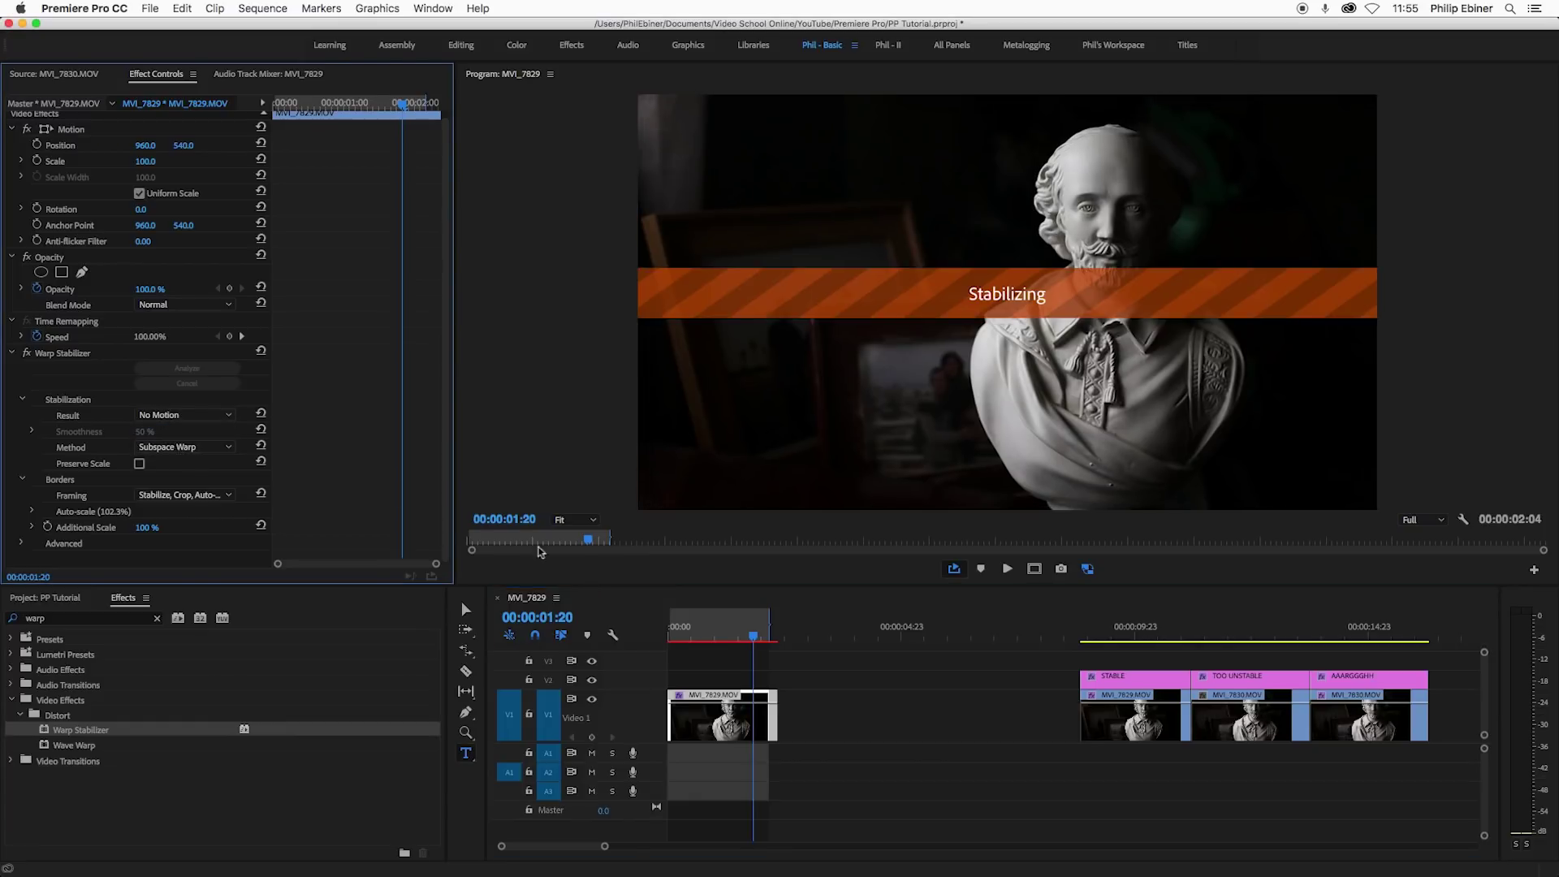
pyautogui.moveTo(725, 623); pyautogui.dragTo(601, 639)
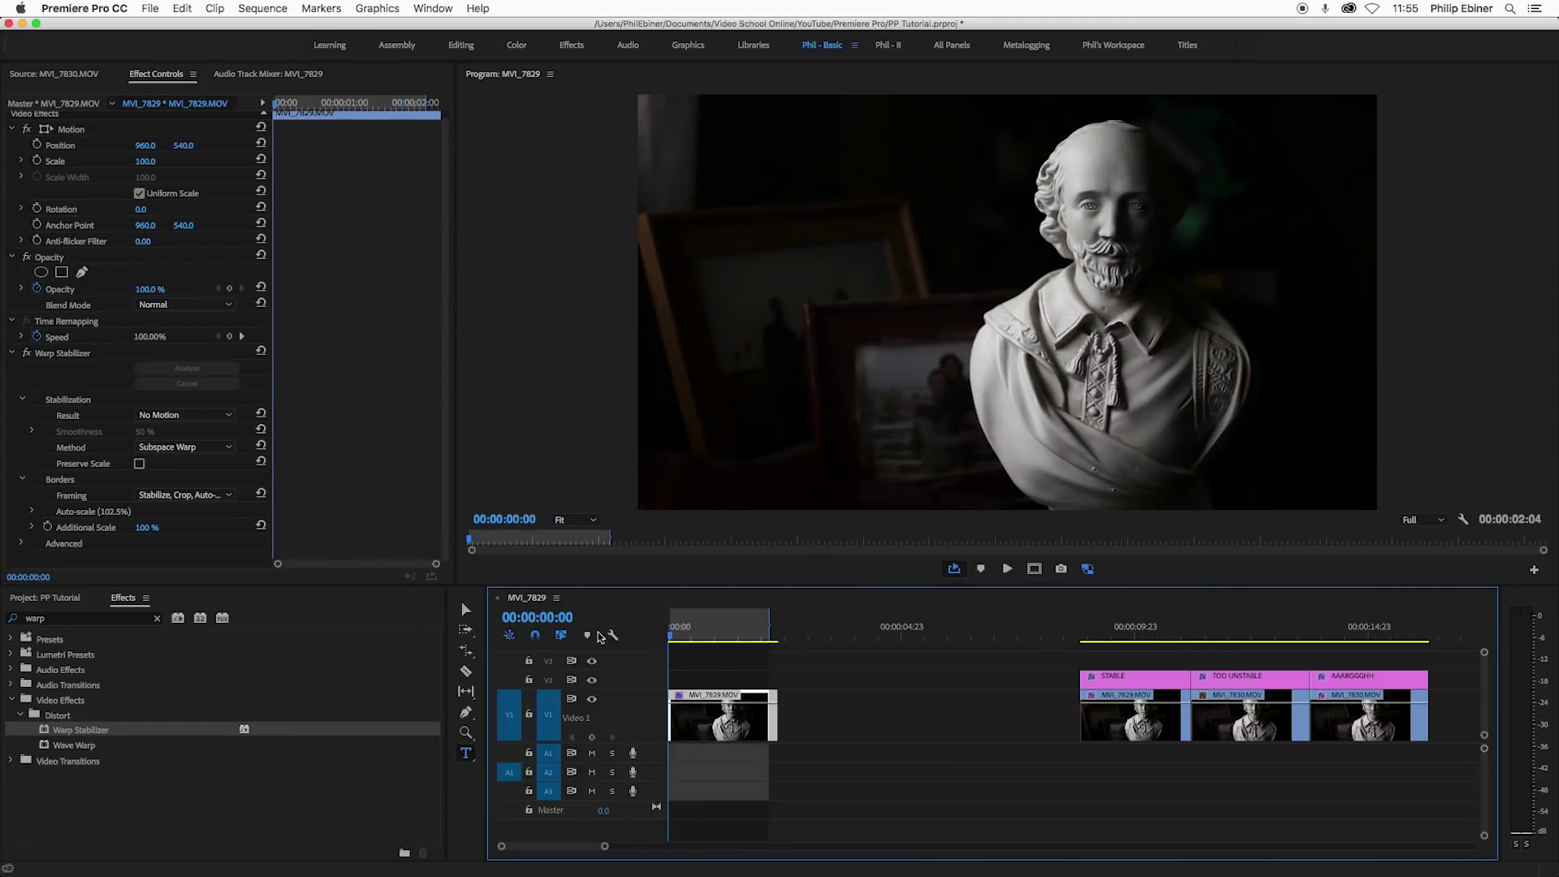
pyautogui.press('space')
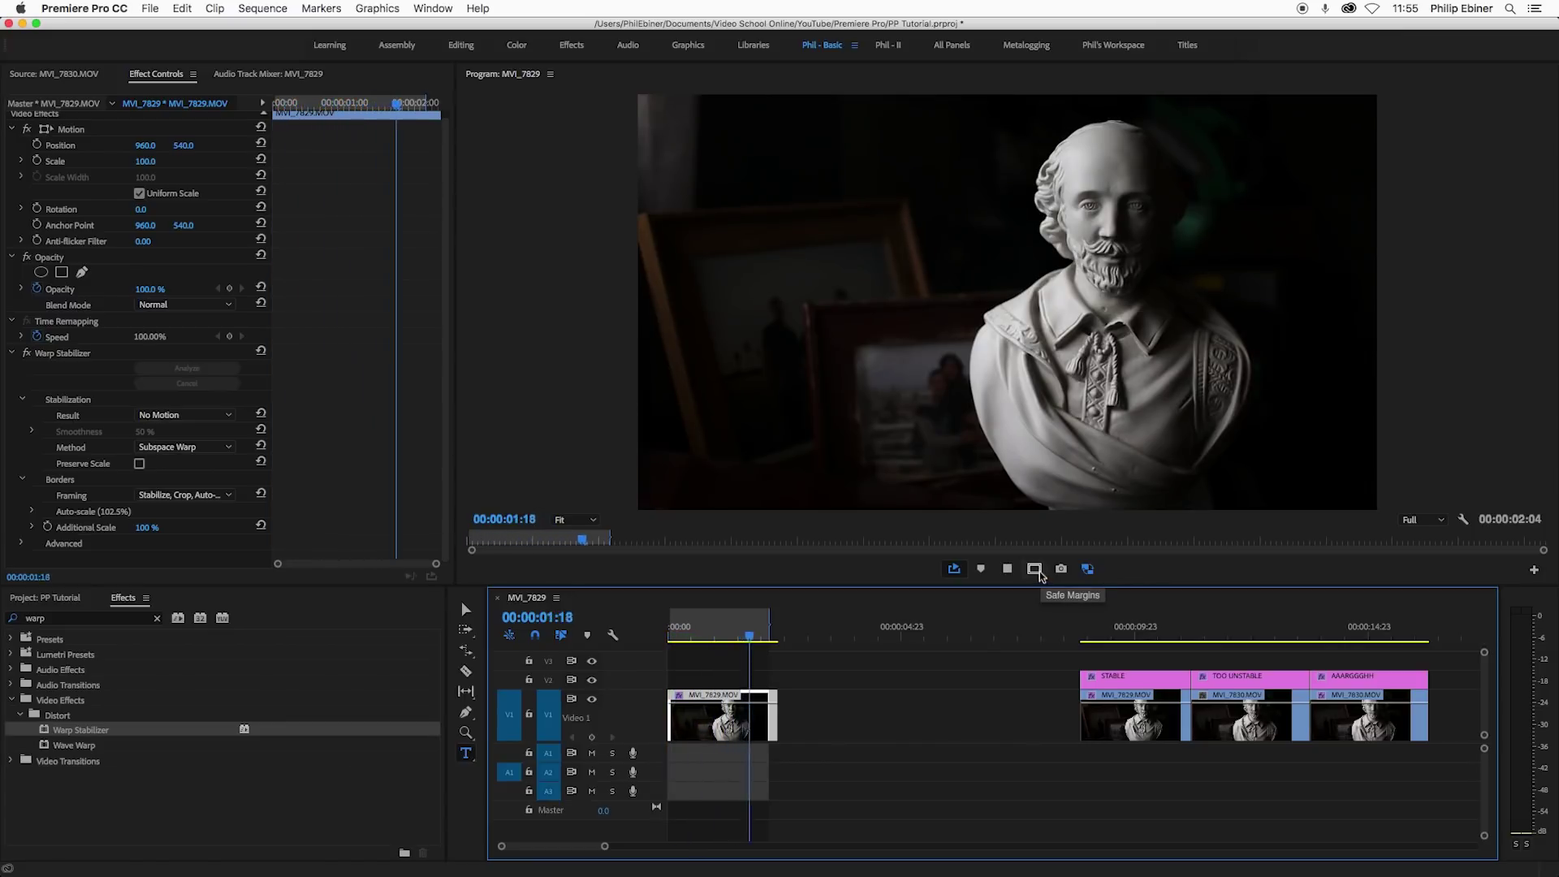
pyautogui.press('space')
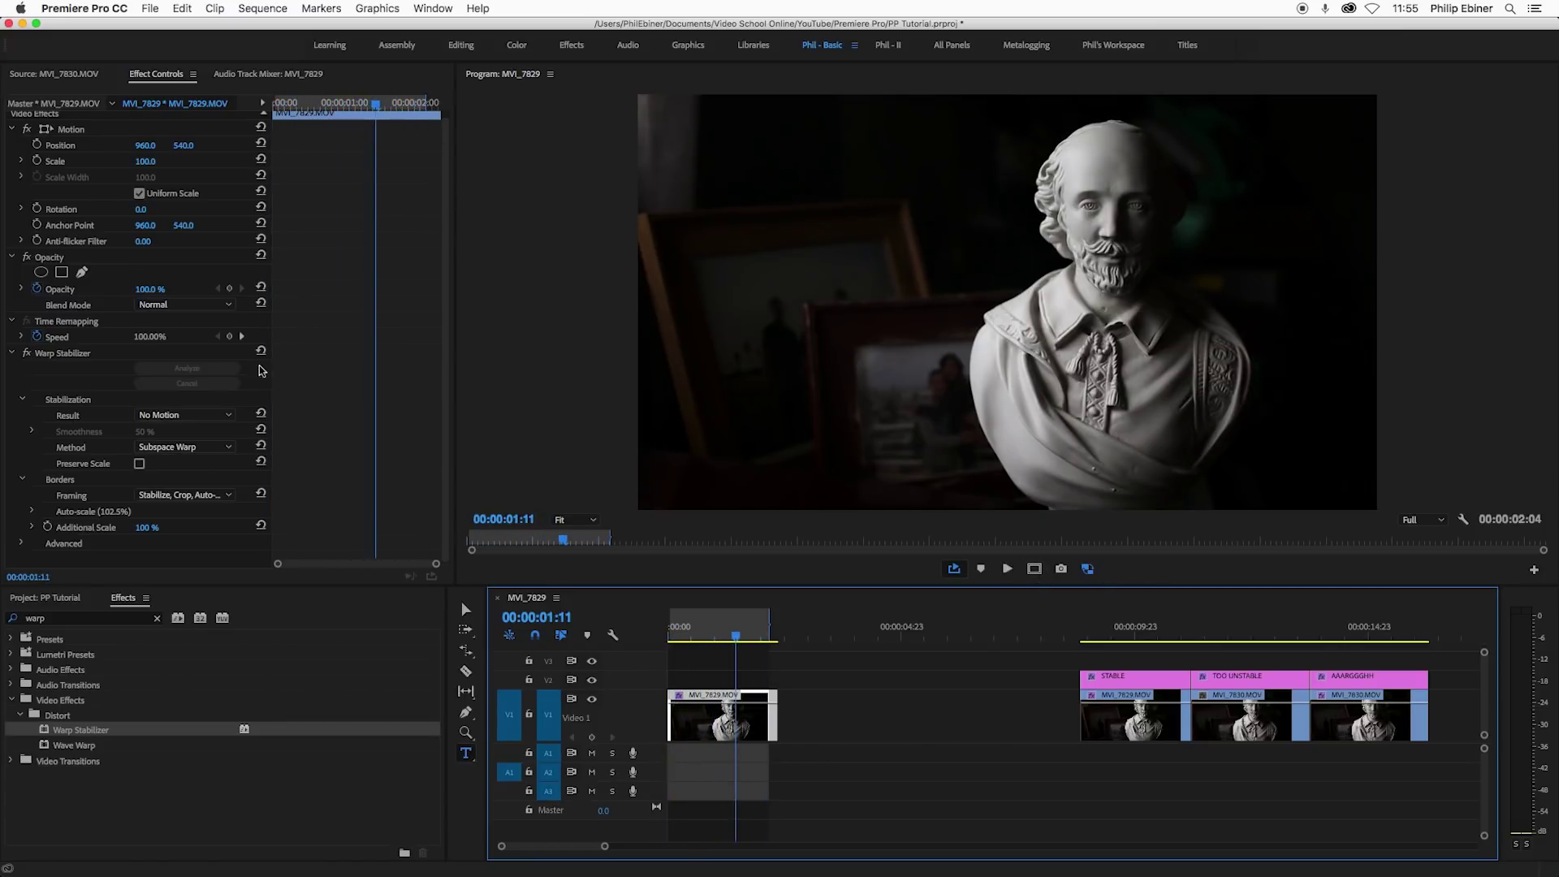
# Replay the No Motion result from the sequence start to review the locked-off shot
pyautogui.click(33, 370)
pyautogui.click(653, 608)
pyautogui.press('Home')
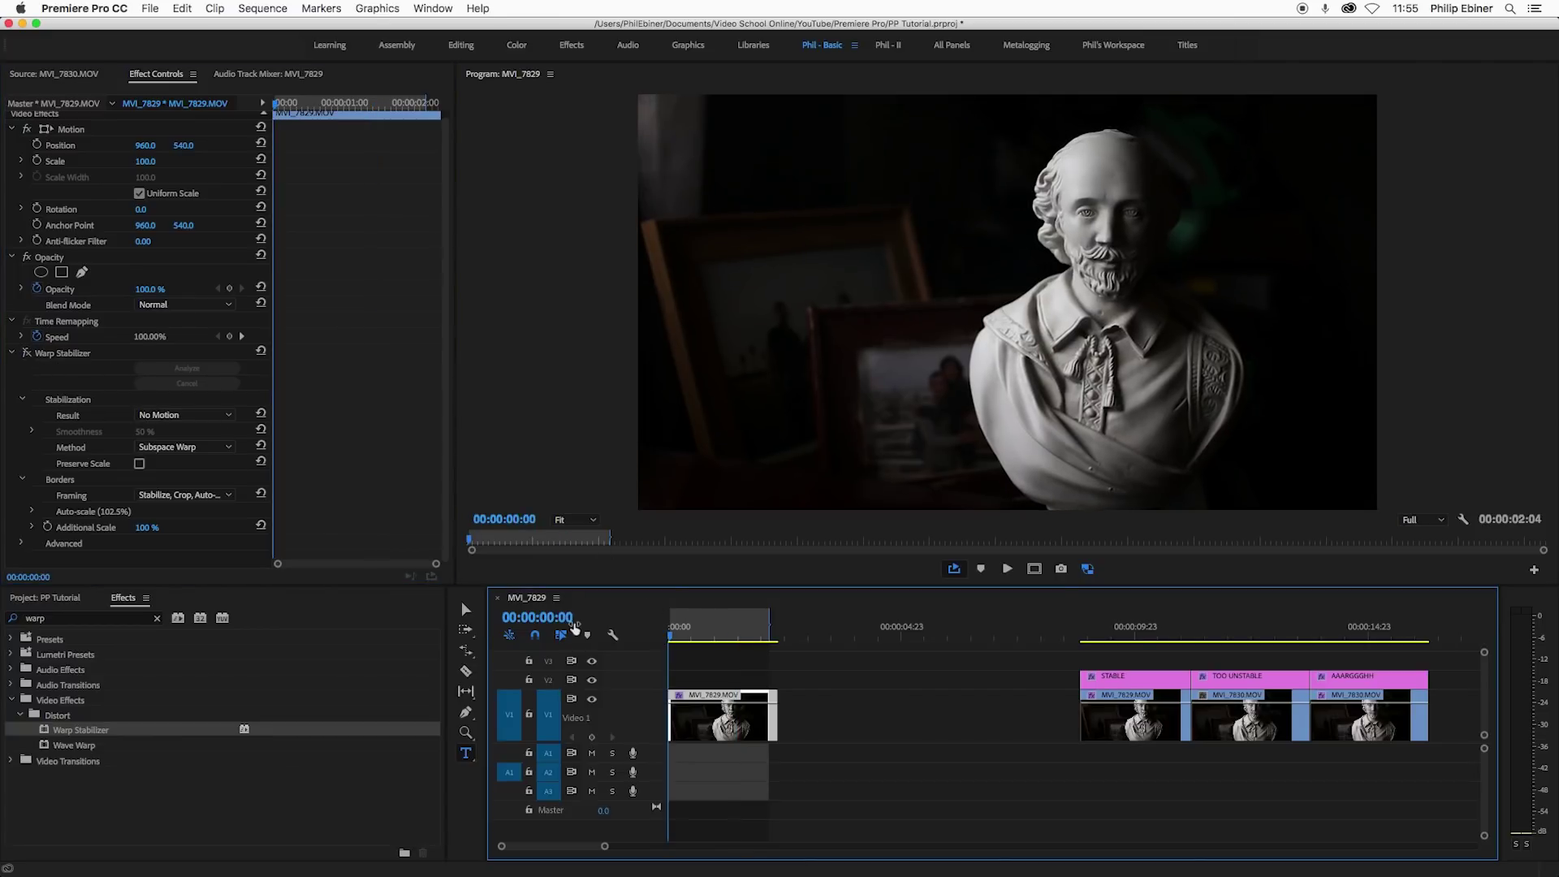
pyautogui.press('space')
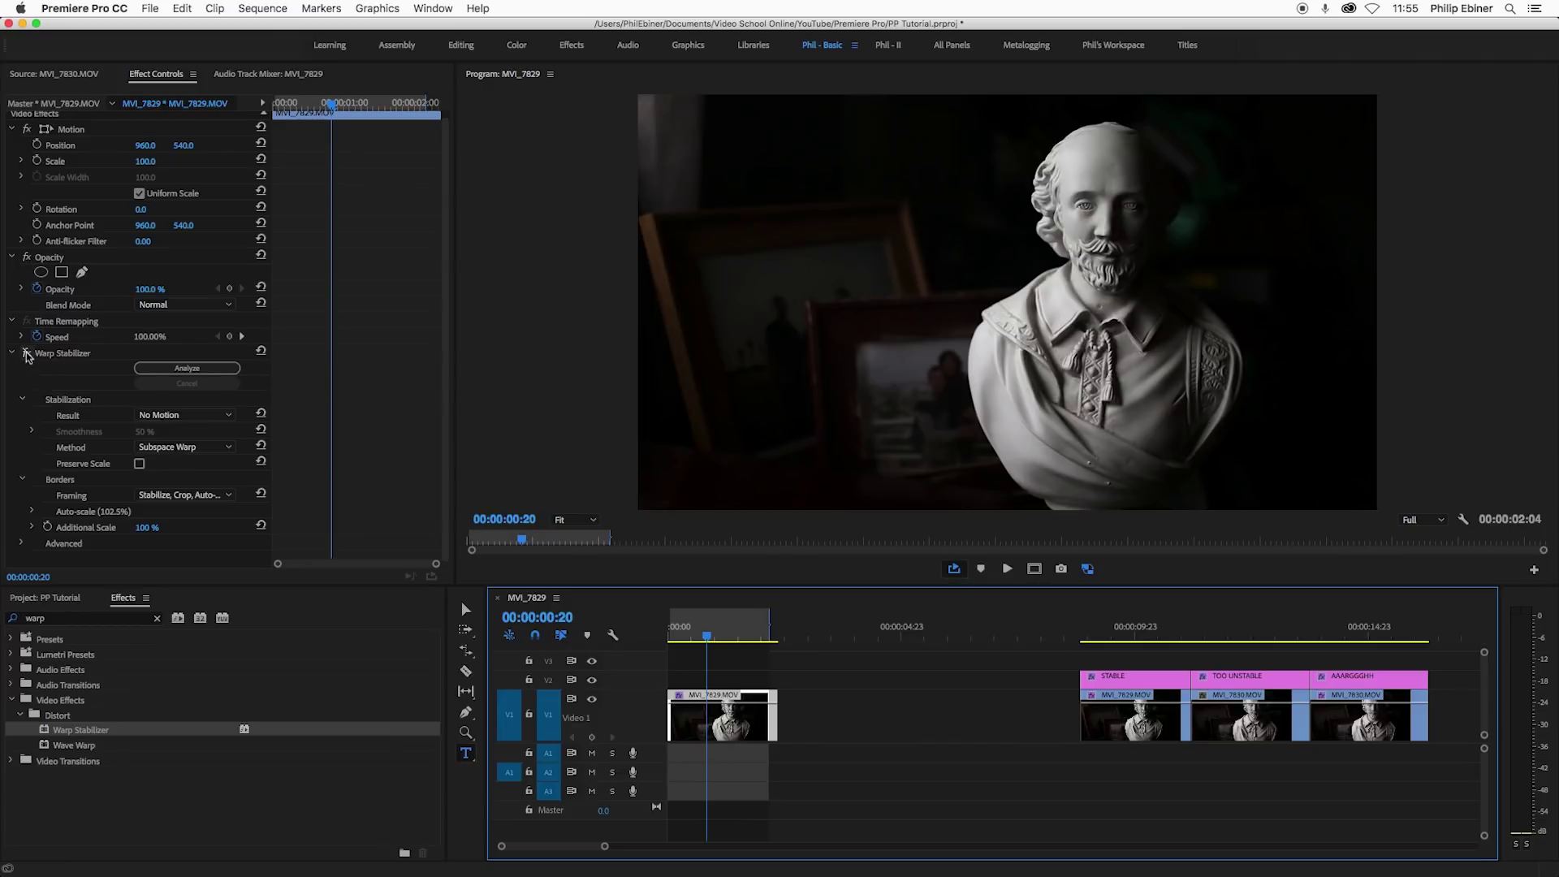
pyautogui.click(51, 358)
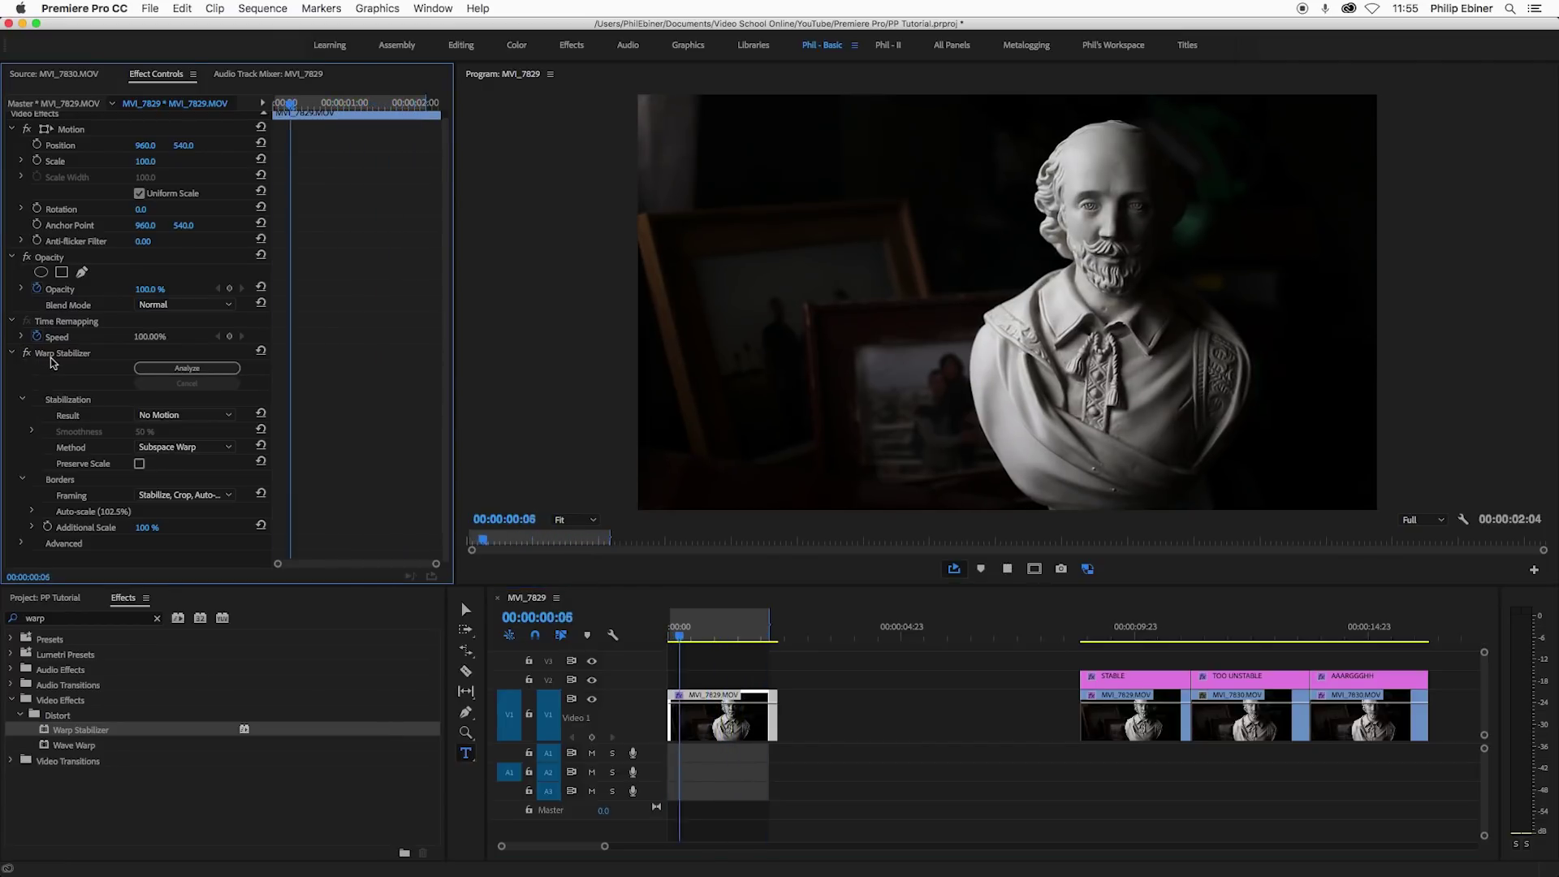
pyautogui.press('space')
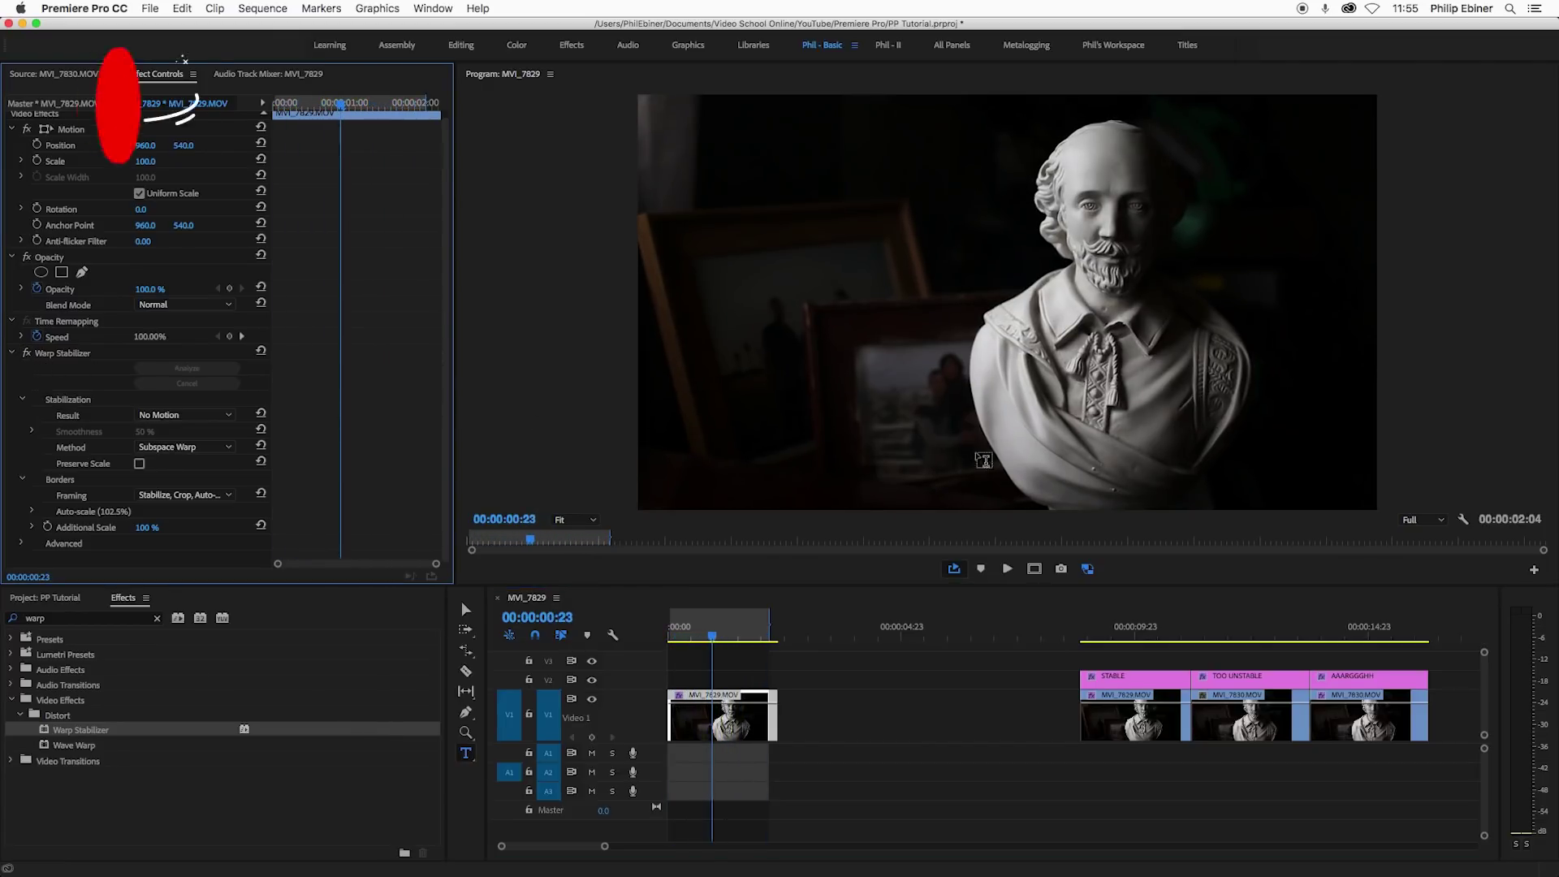
pyautogui.click(761, 600)
pyautogui.press('space')
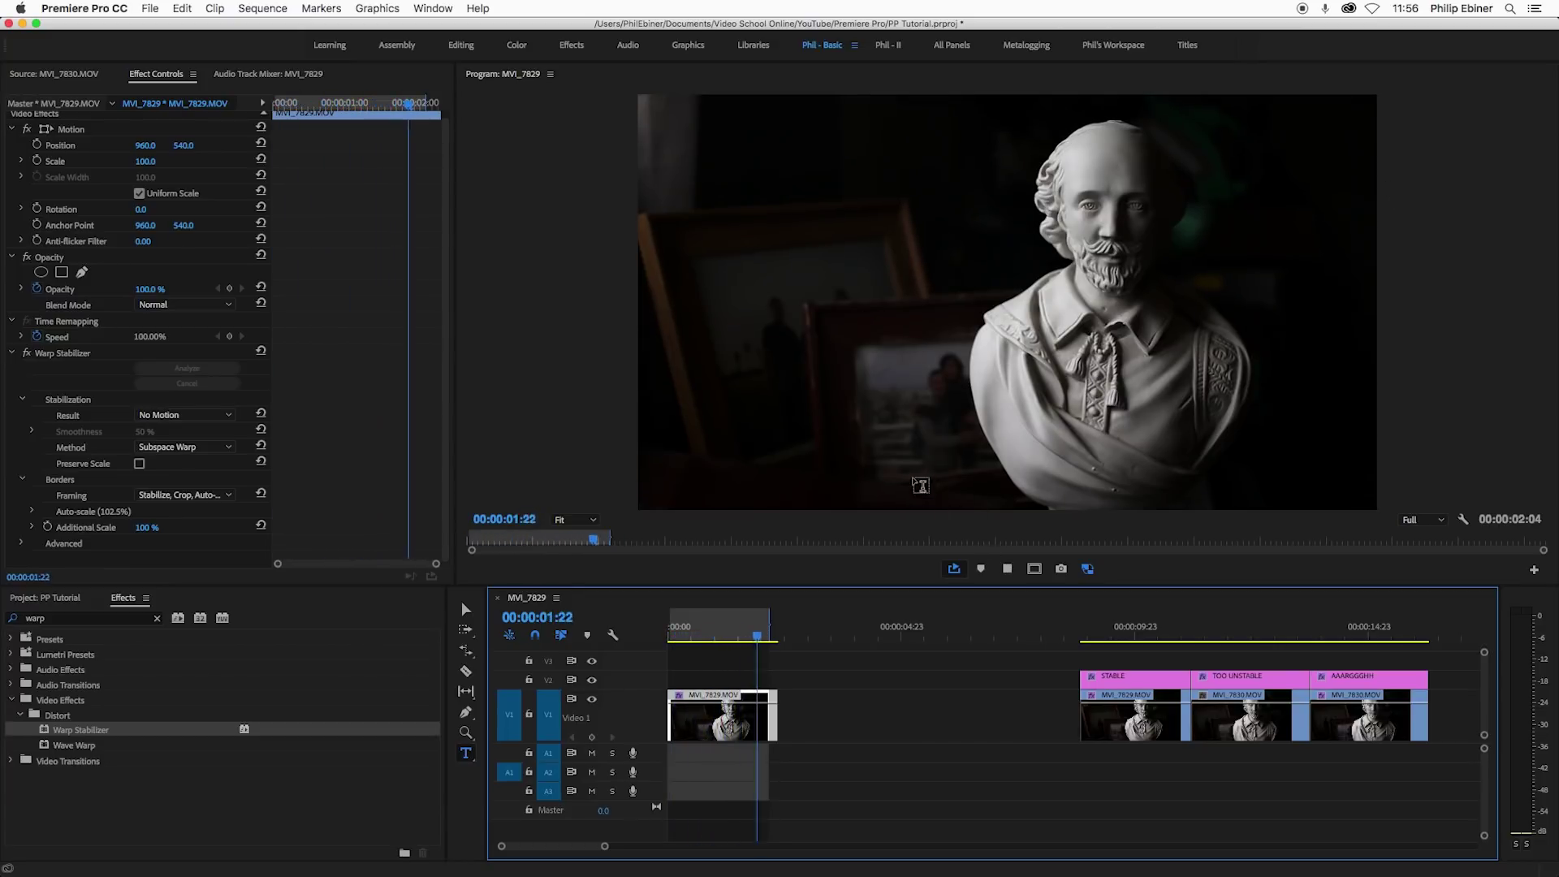
pyautogui.press('space')
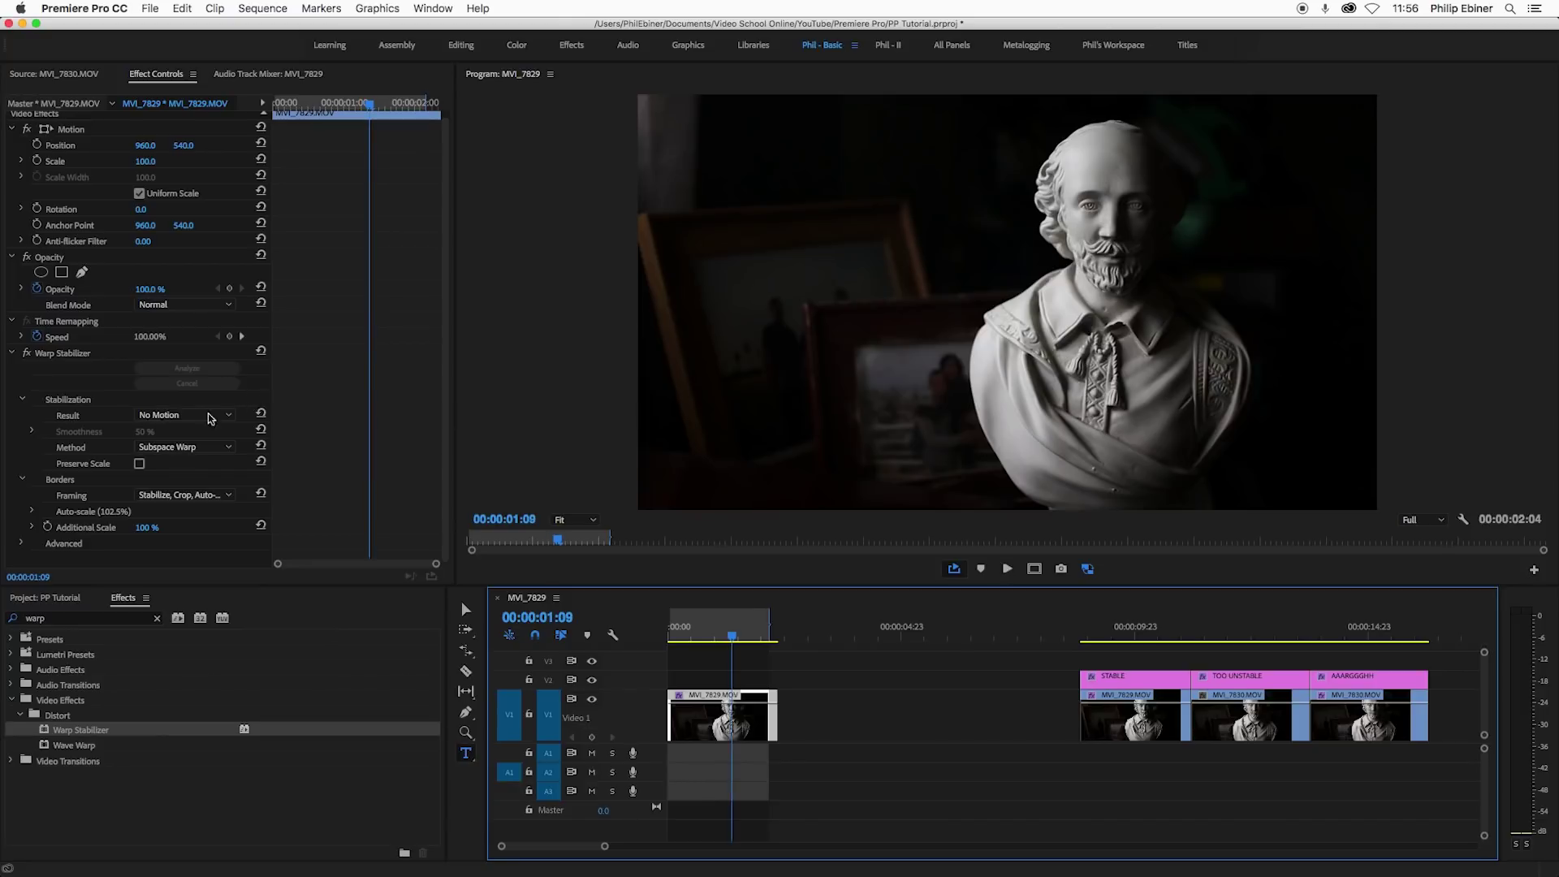
# Switch the result back to Smooth Motion, set Smoothness to 20%, and loop-play the clip
pyautogui.click(147, 416)
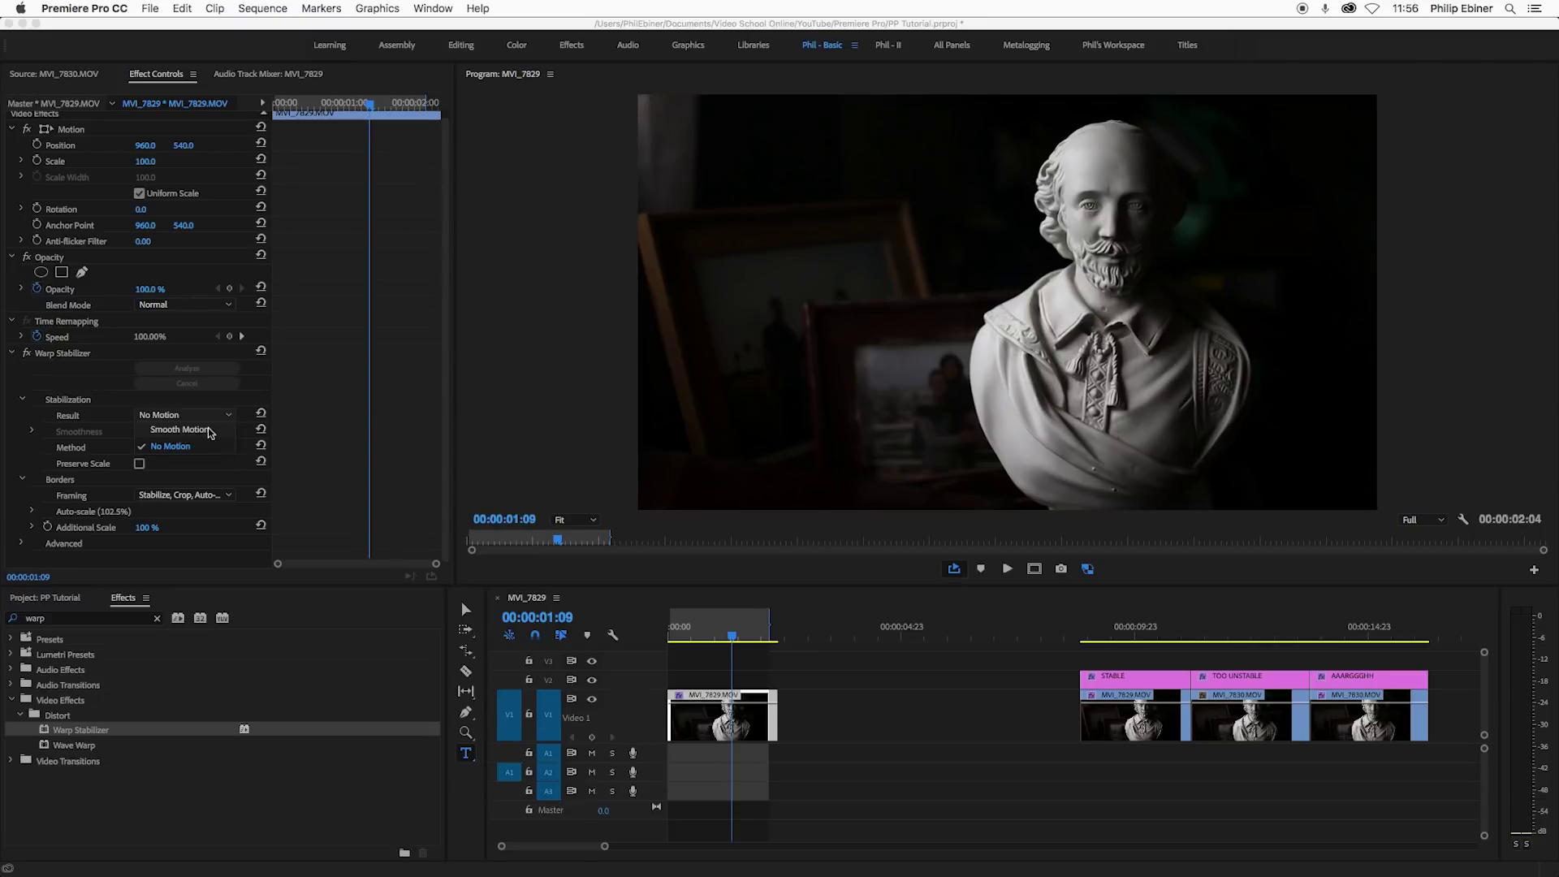
pyautogui.click(208, 431)
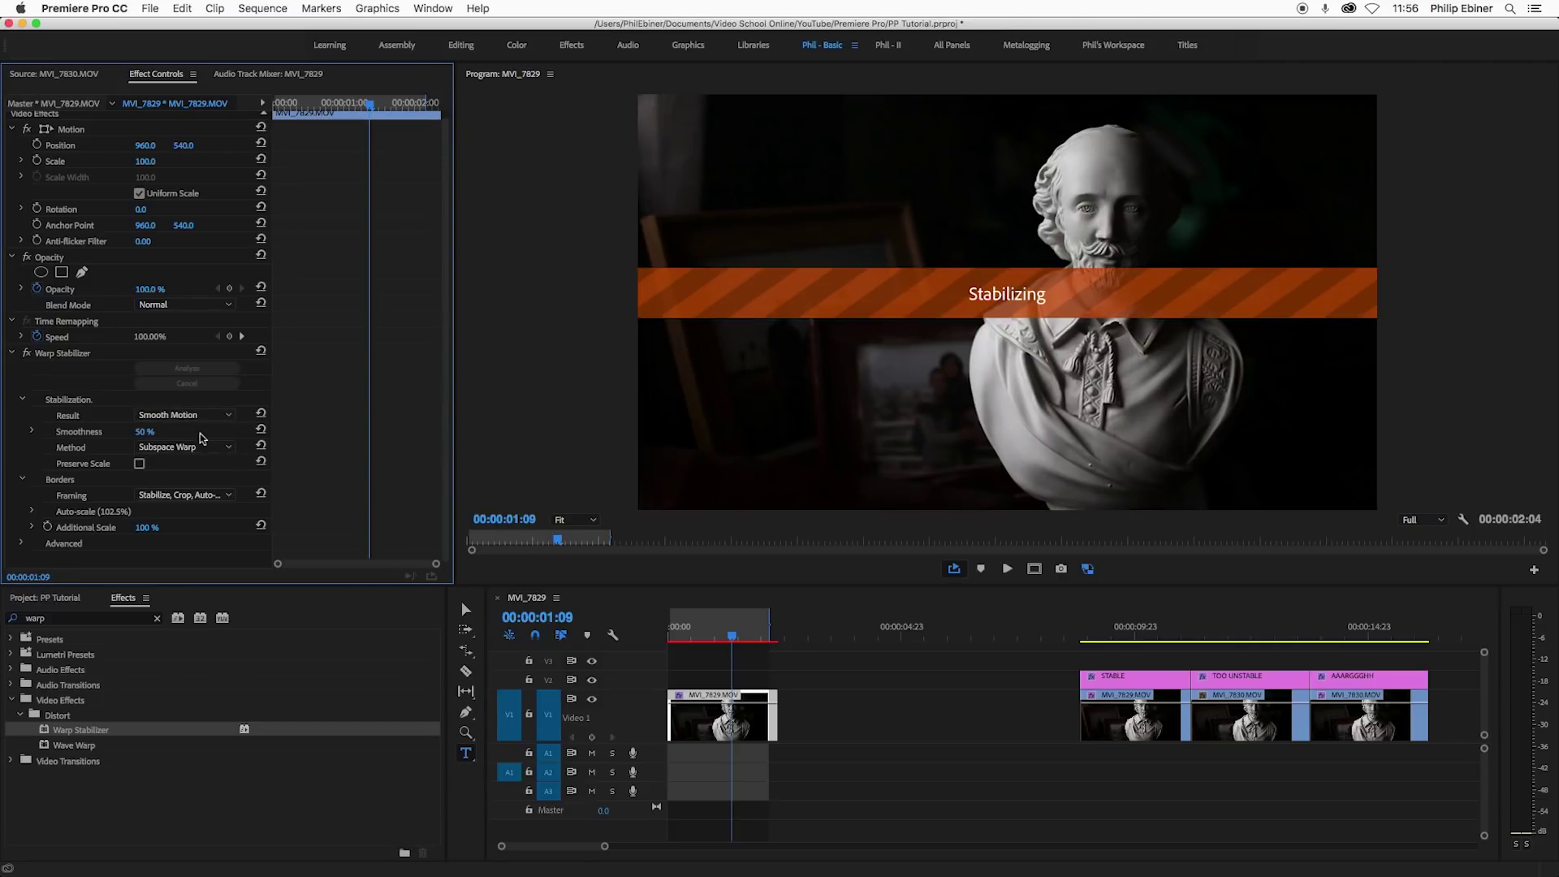
pyautogui.click(144, 432)
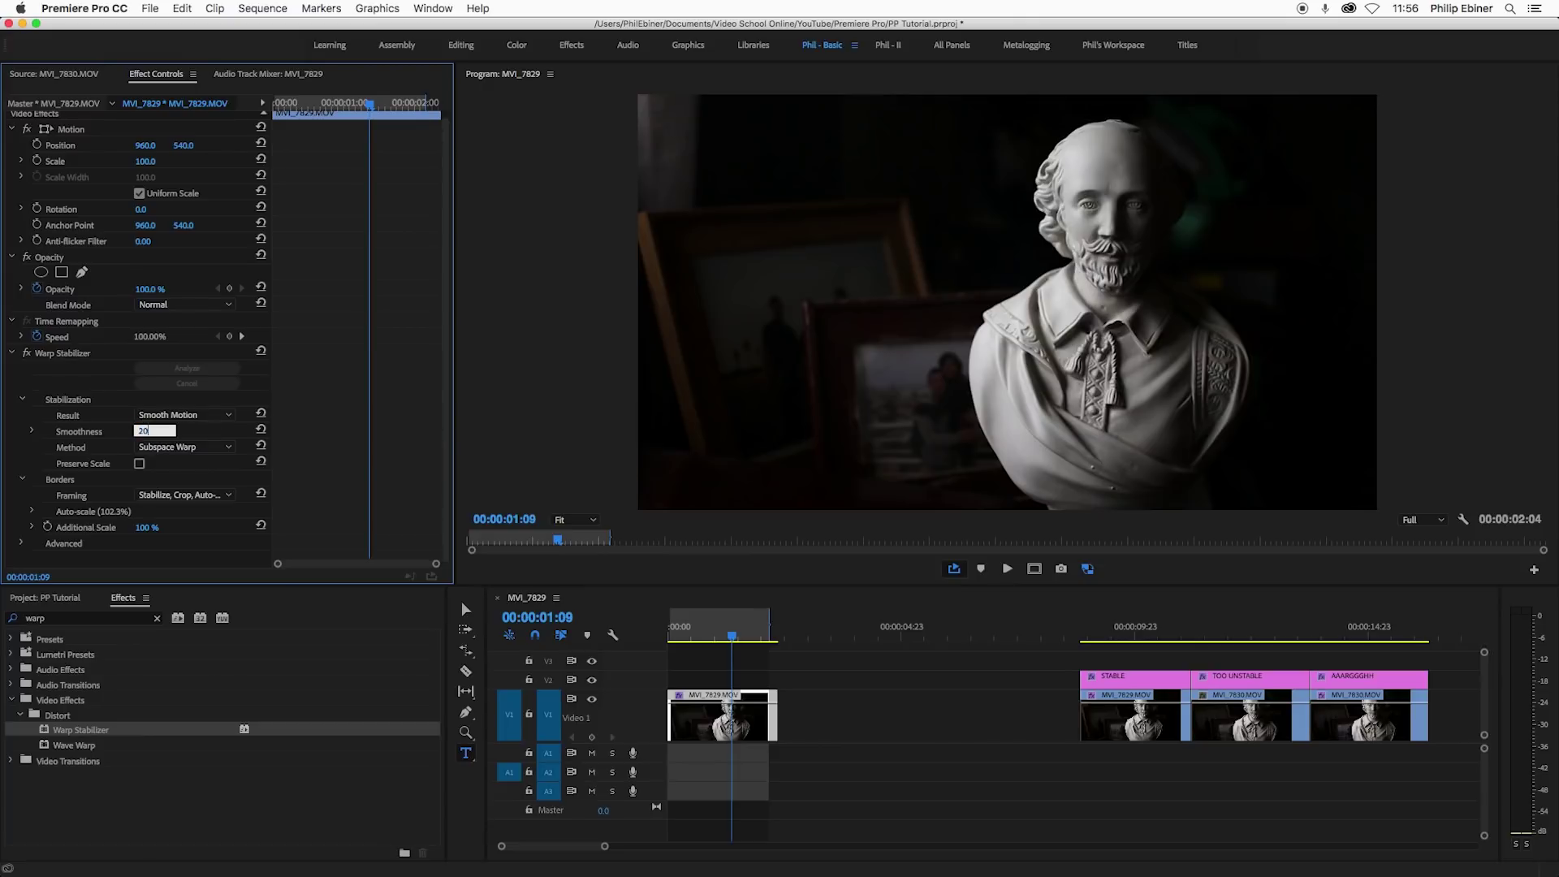
pyautogui.press('Return')
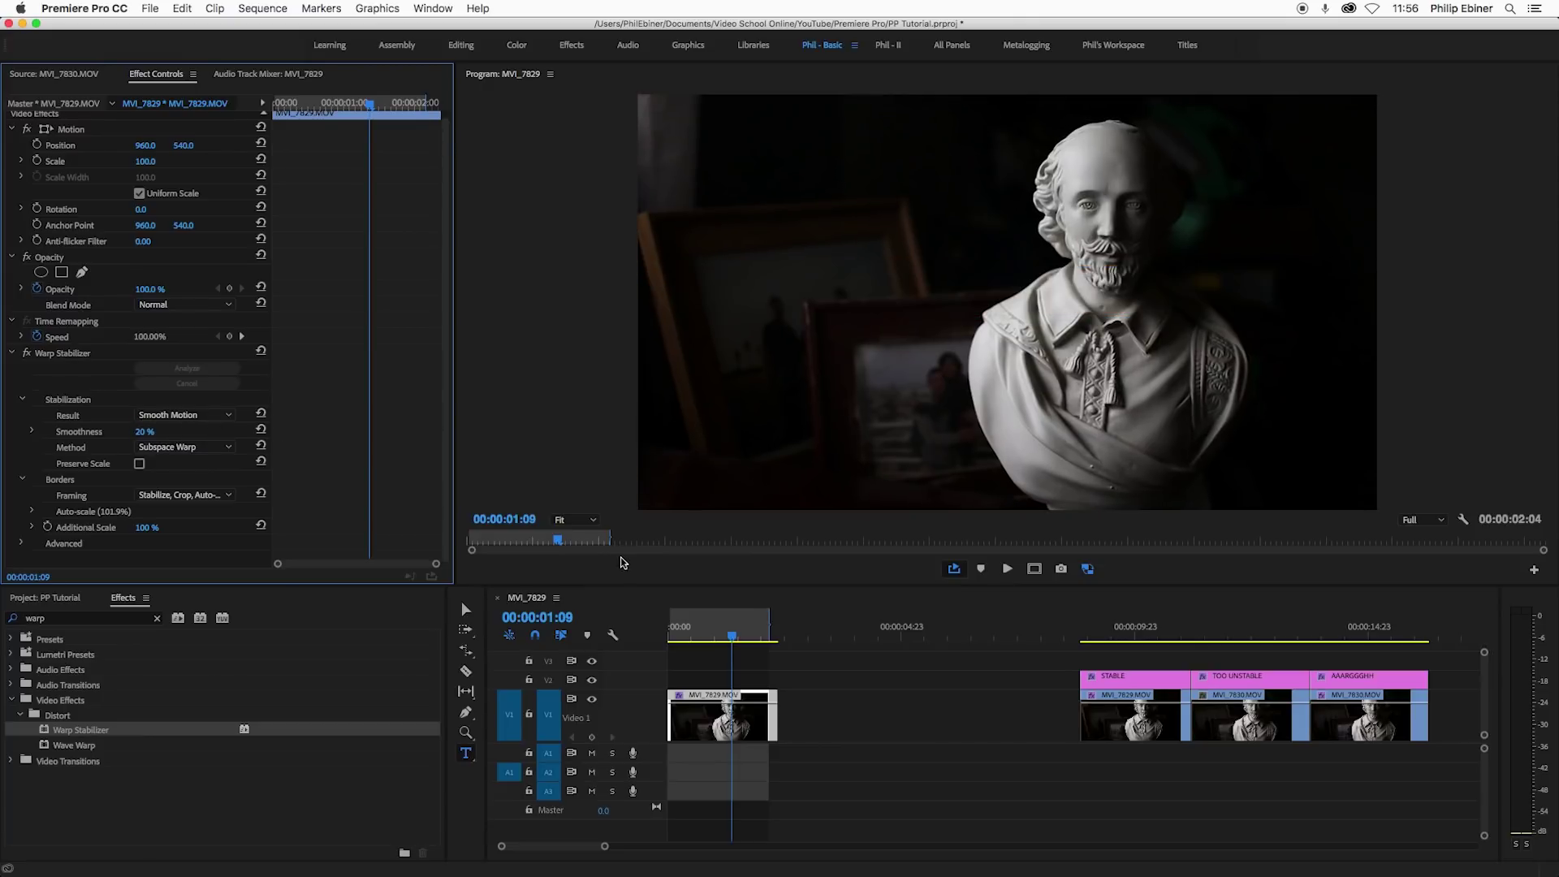
pyautogui.press('space')
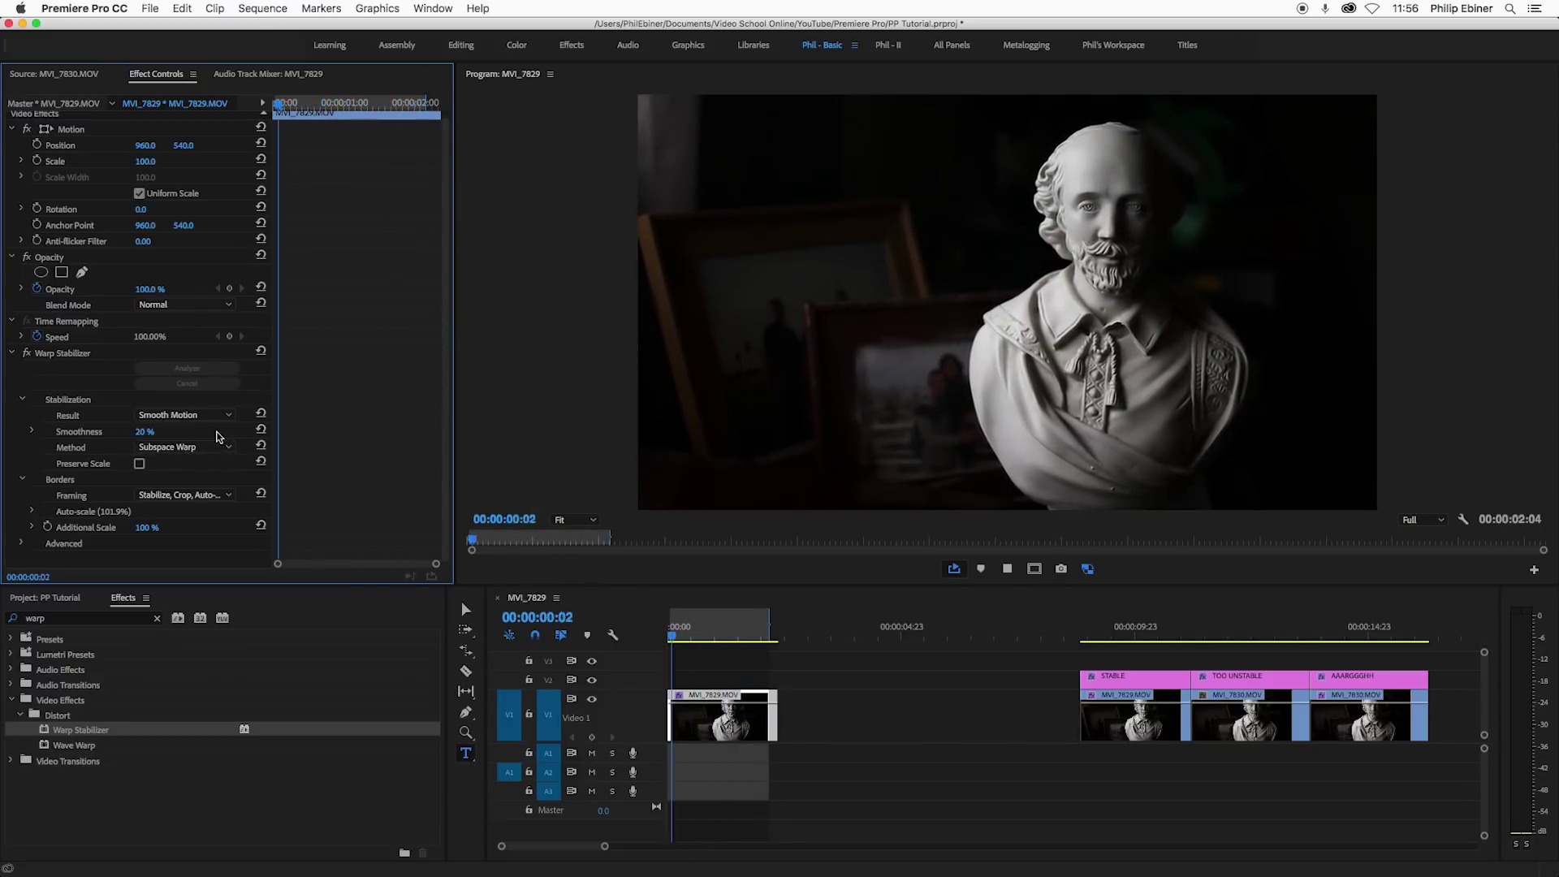
pyautogui.press('space')
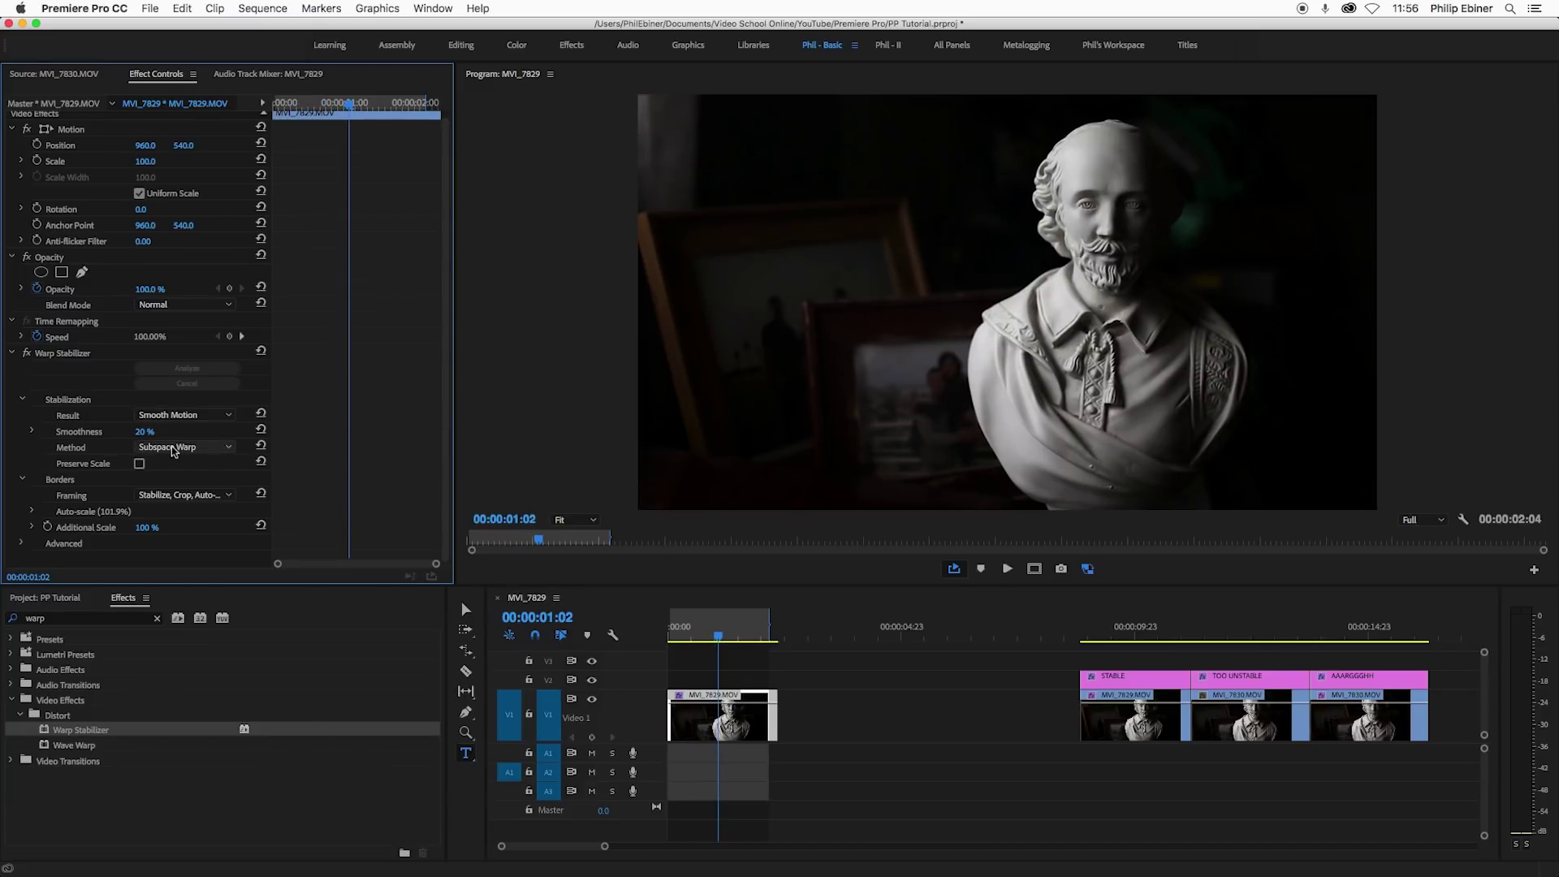
pyautogui.click(173, 449)
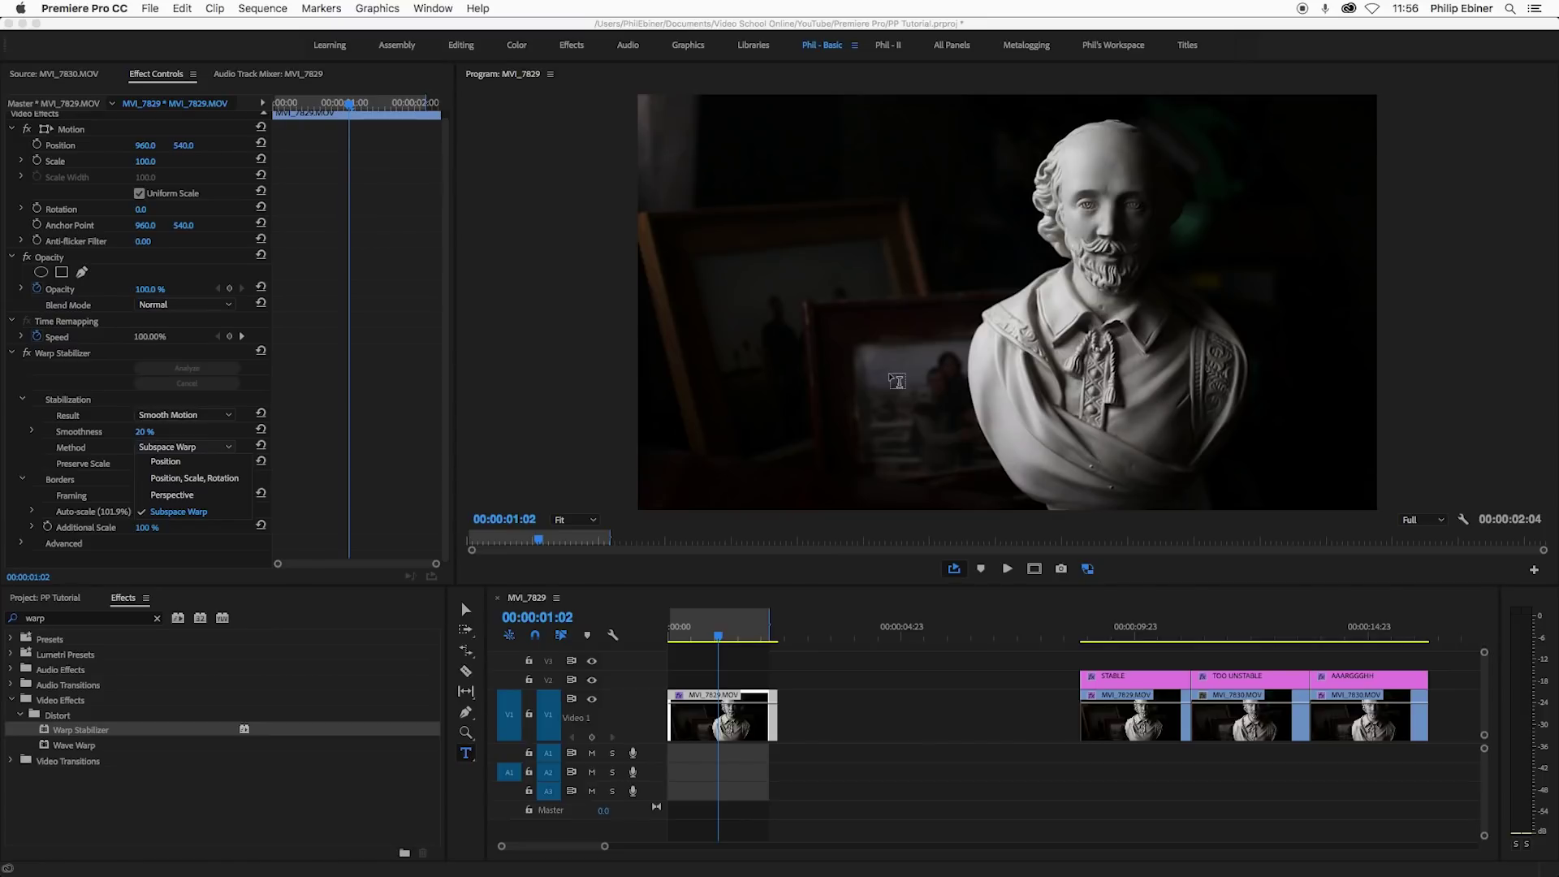
pyautogui.click(646, 702)
pyautogui.press('Home')
pyautogui.press('space')
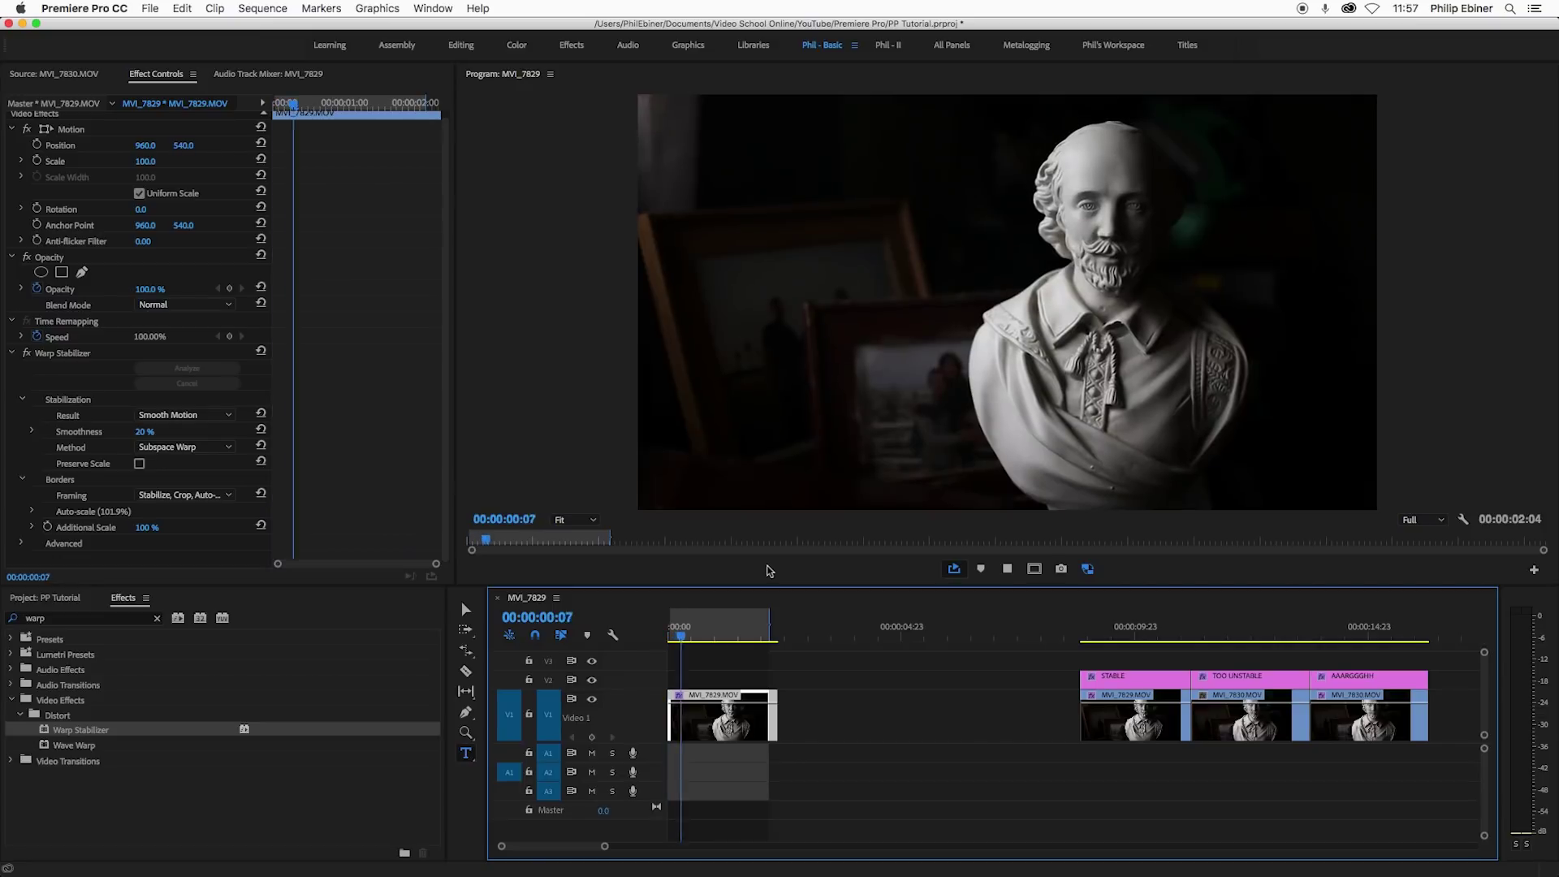
pyautogui.press('space')
pyautogui.click(195, 447)
pyautogui.click(203, 463)
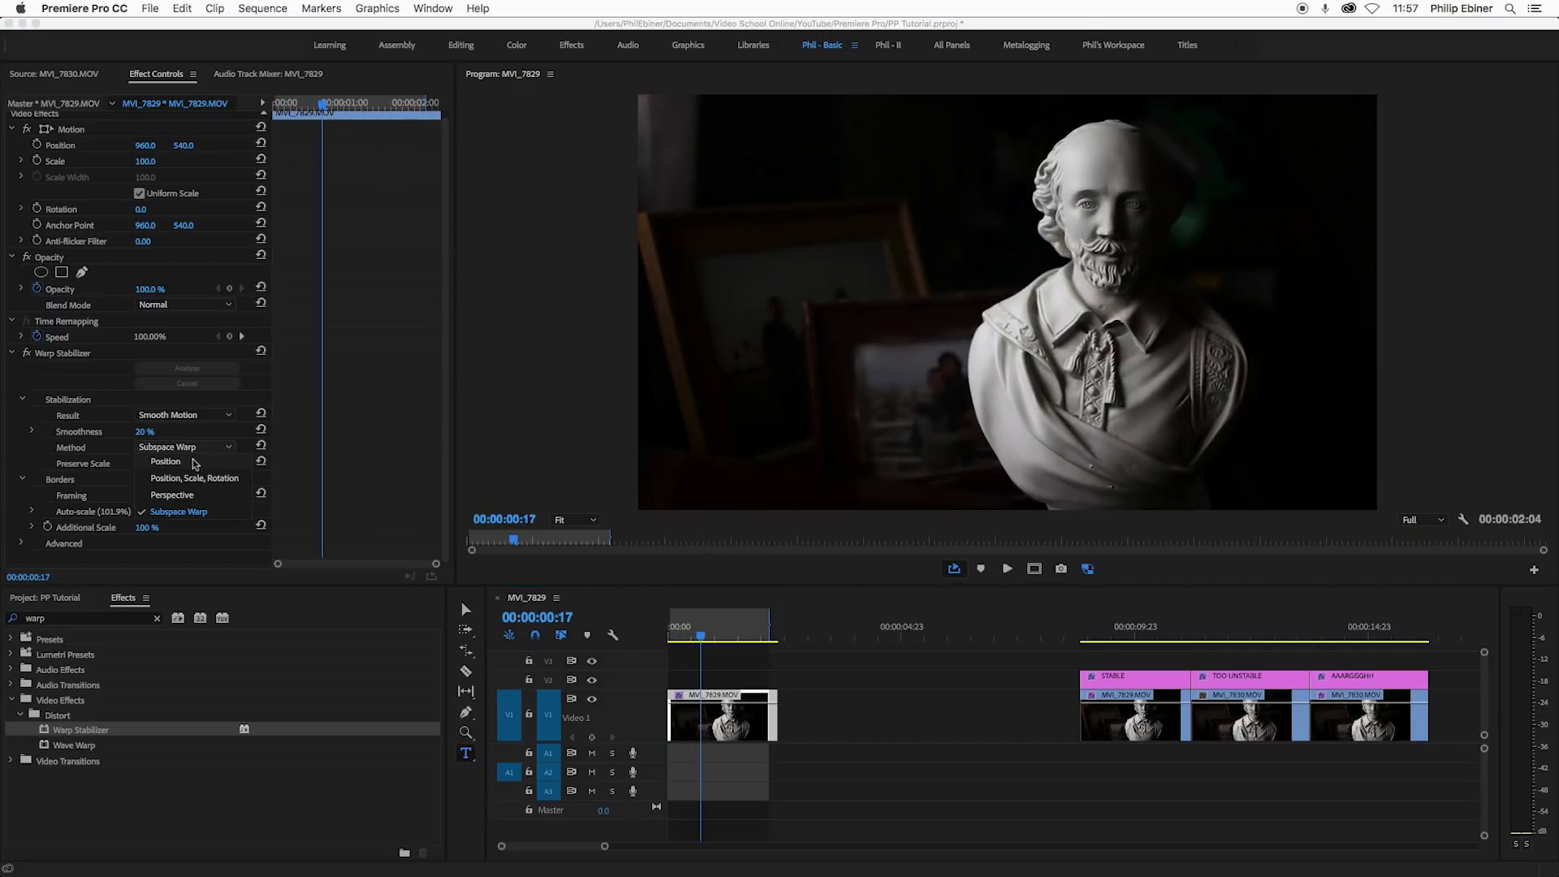
pyautogui.press('space')
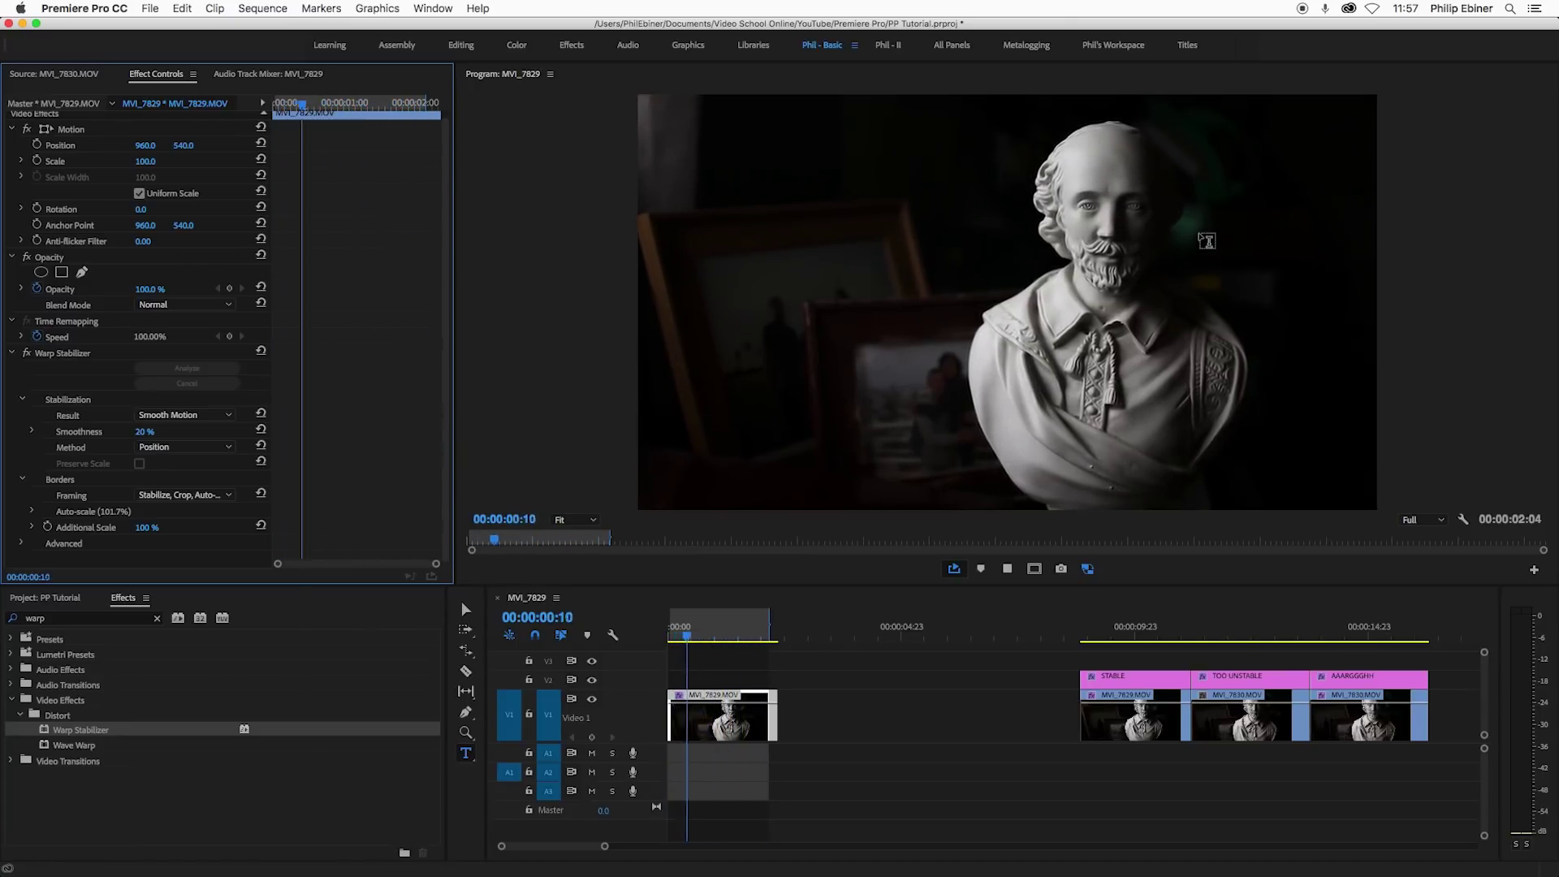
pyautogui.press('space')
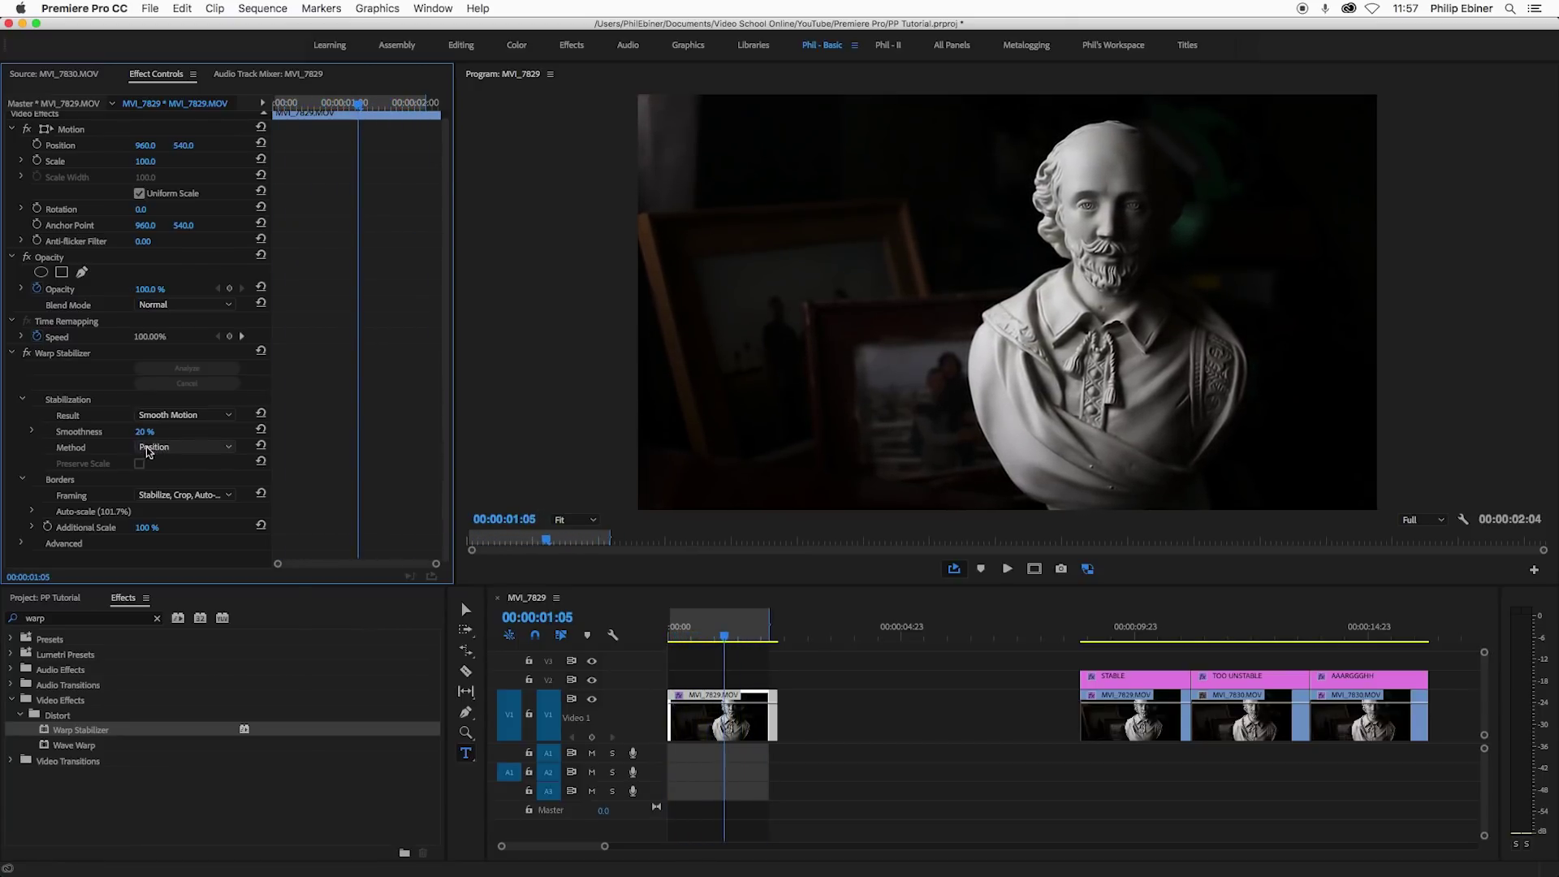
pyautogui.click(149, 449)
pyautogui.click(192, 479)
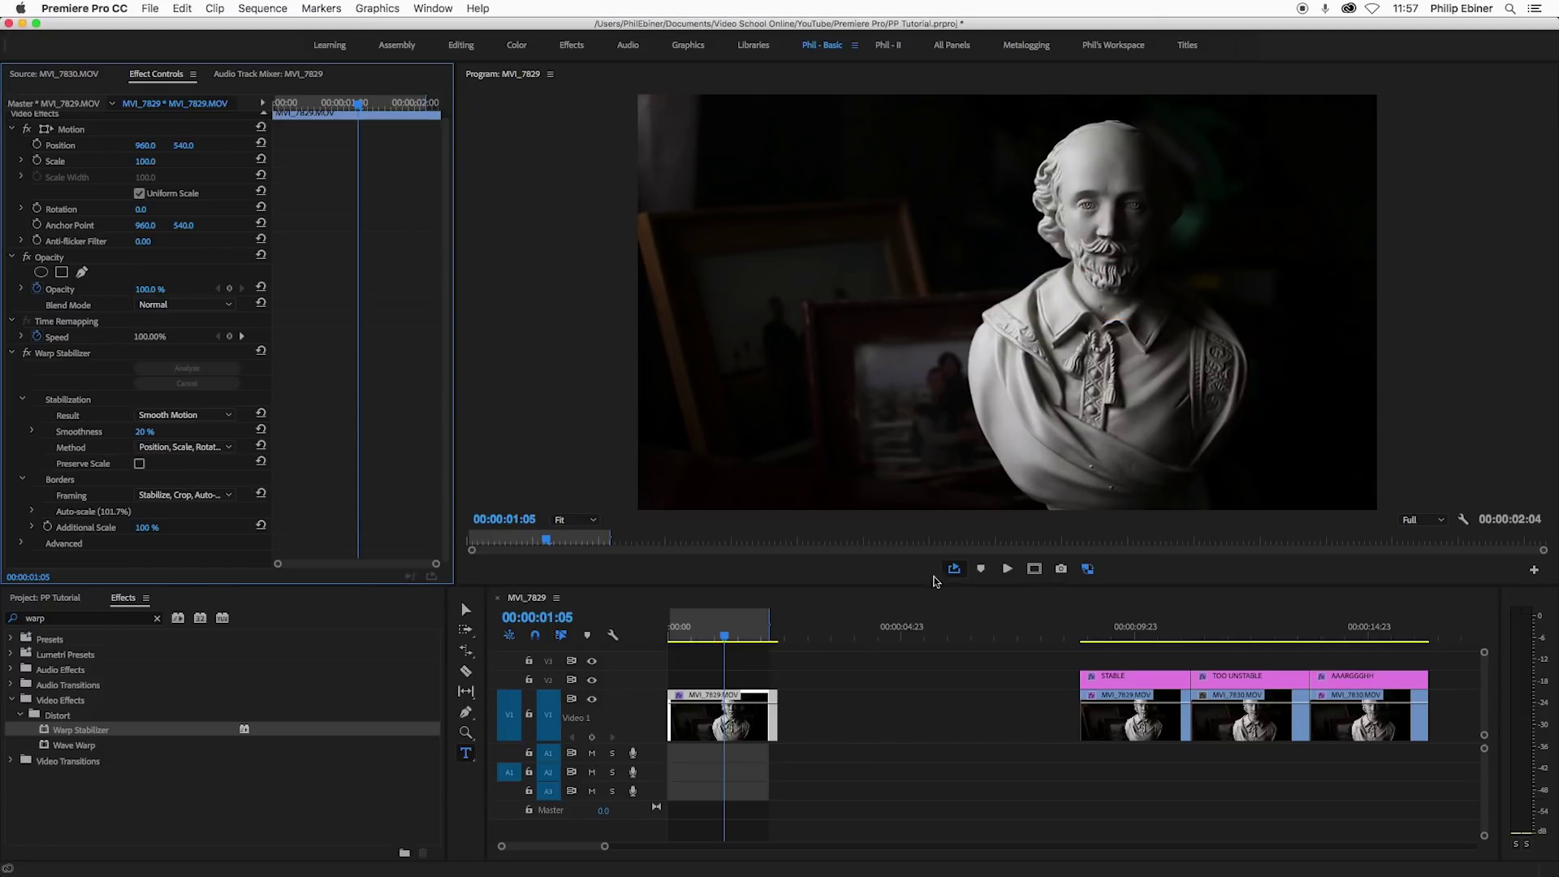
pyautogui.click(675, 630)
pyautogui.press('space')
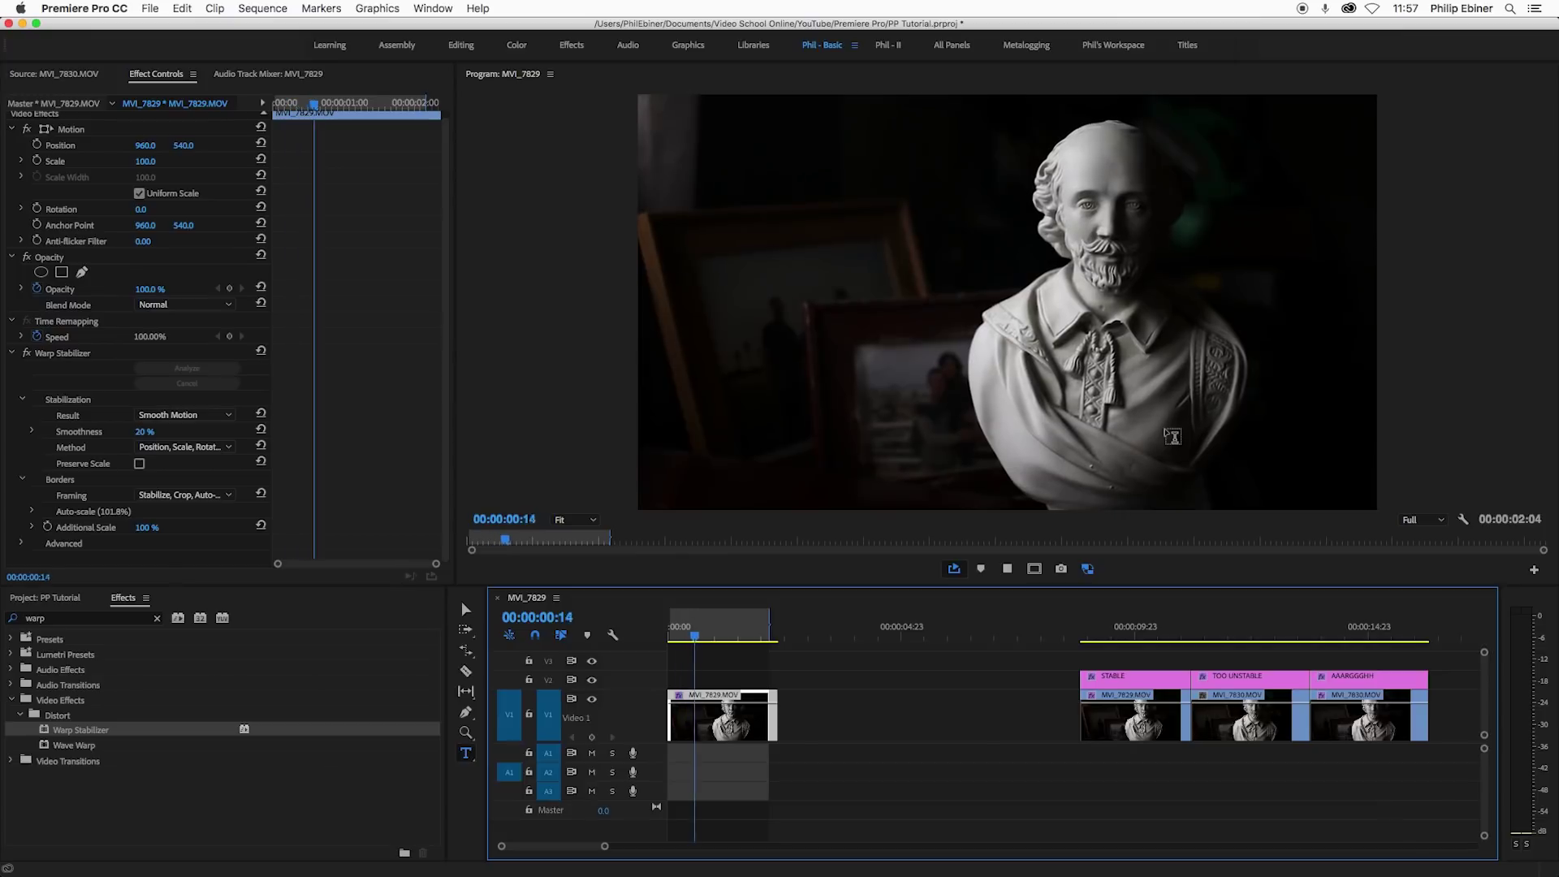
pyautogui.press('space')
pyautogui.click(201, 451)
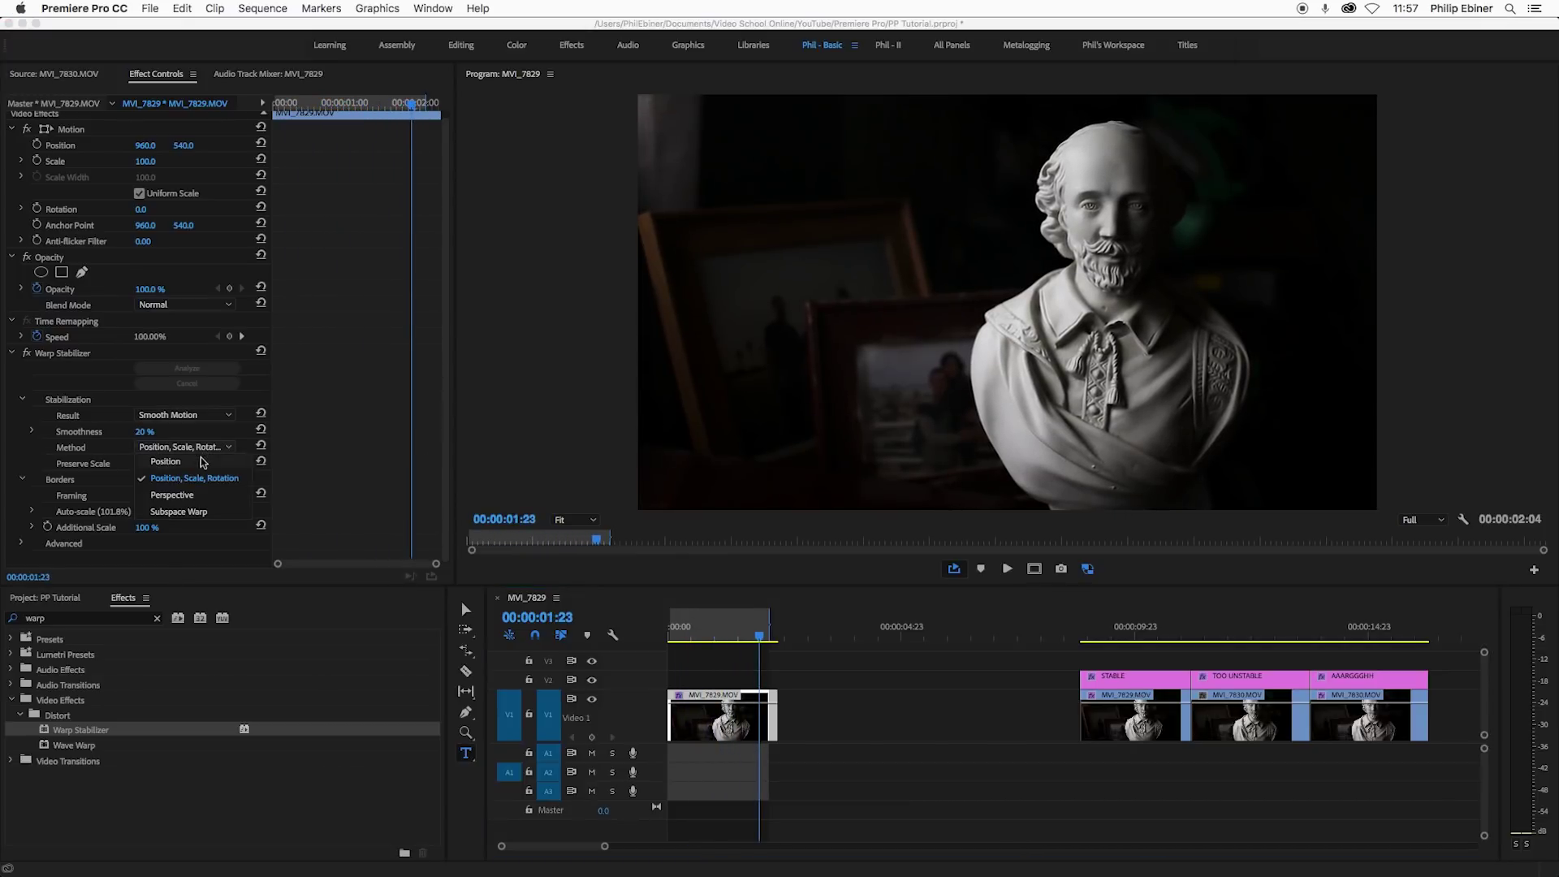
pyautogui.click(192, 497)
pyautogui.click(666, 642)
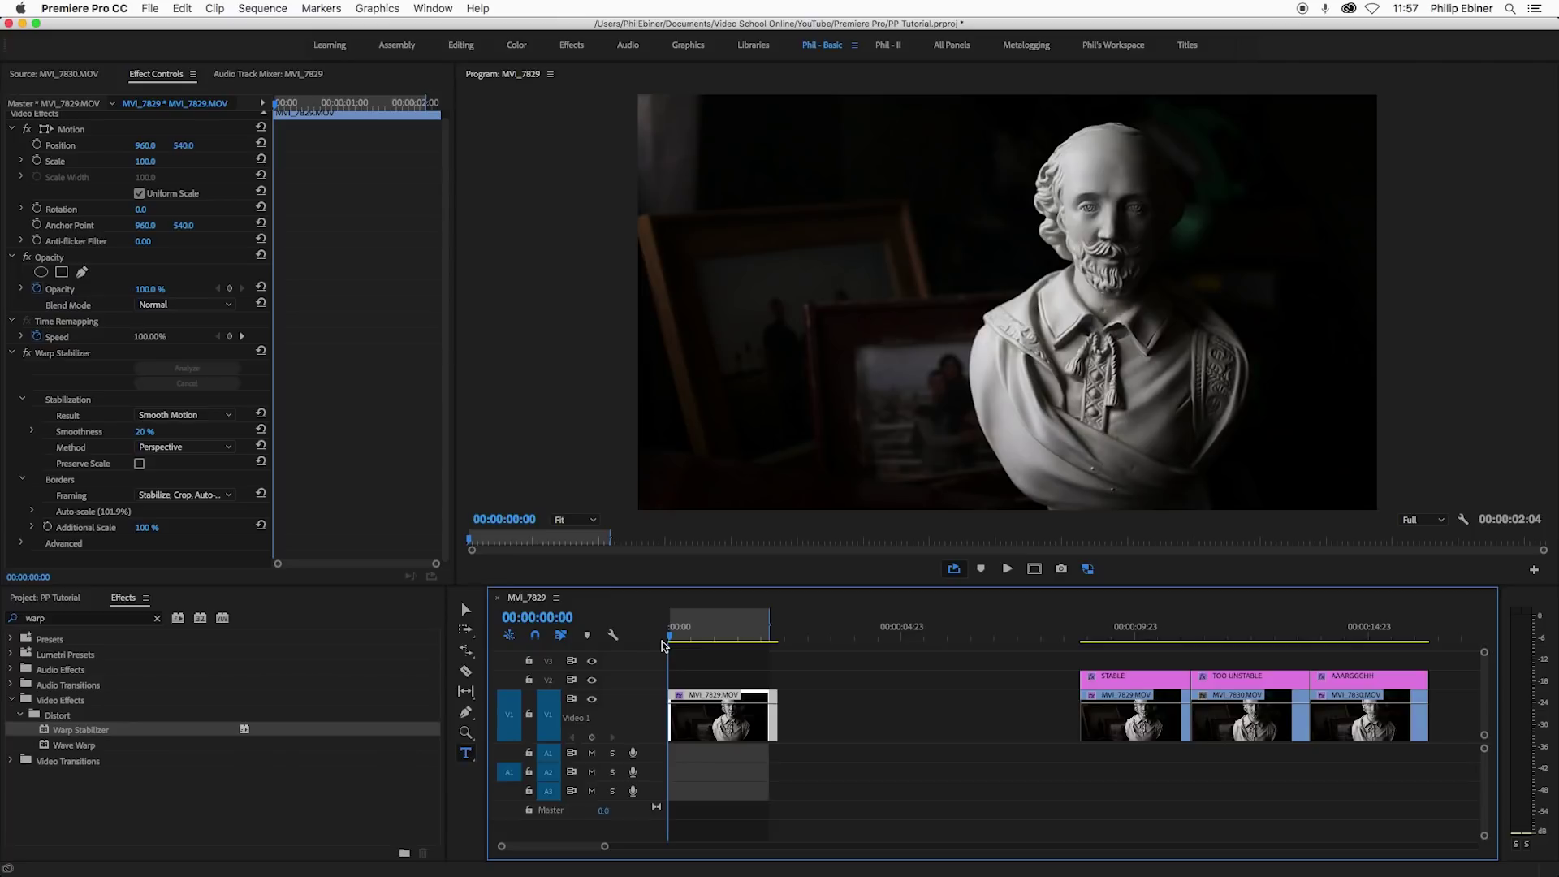
pyautogui.press('space')
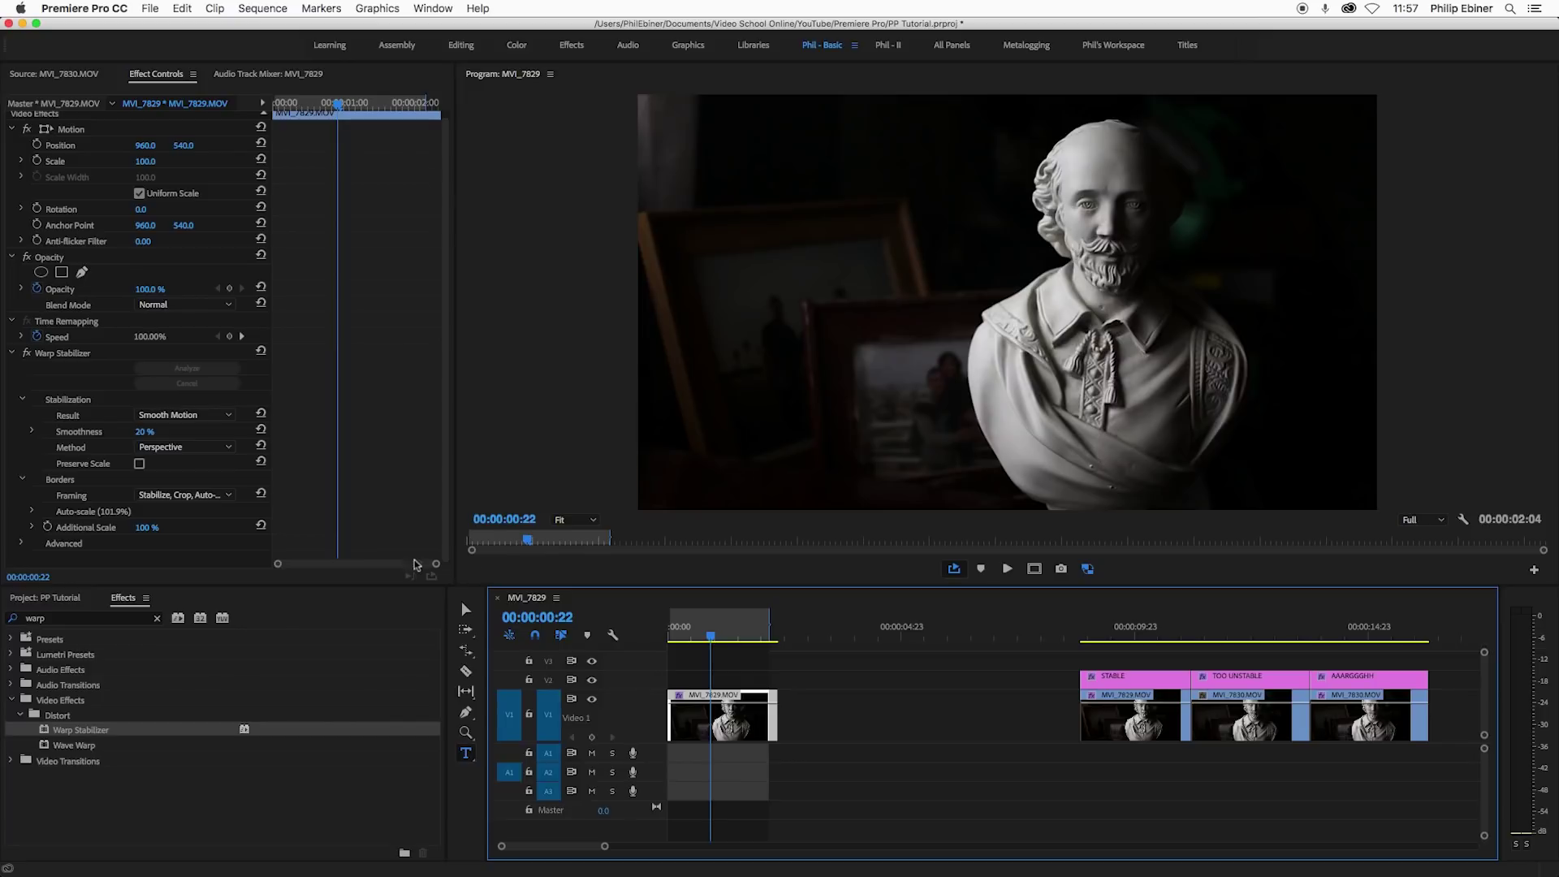
pyautogui.click(162, 452)
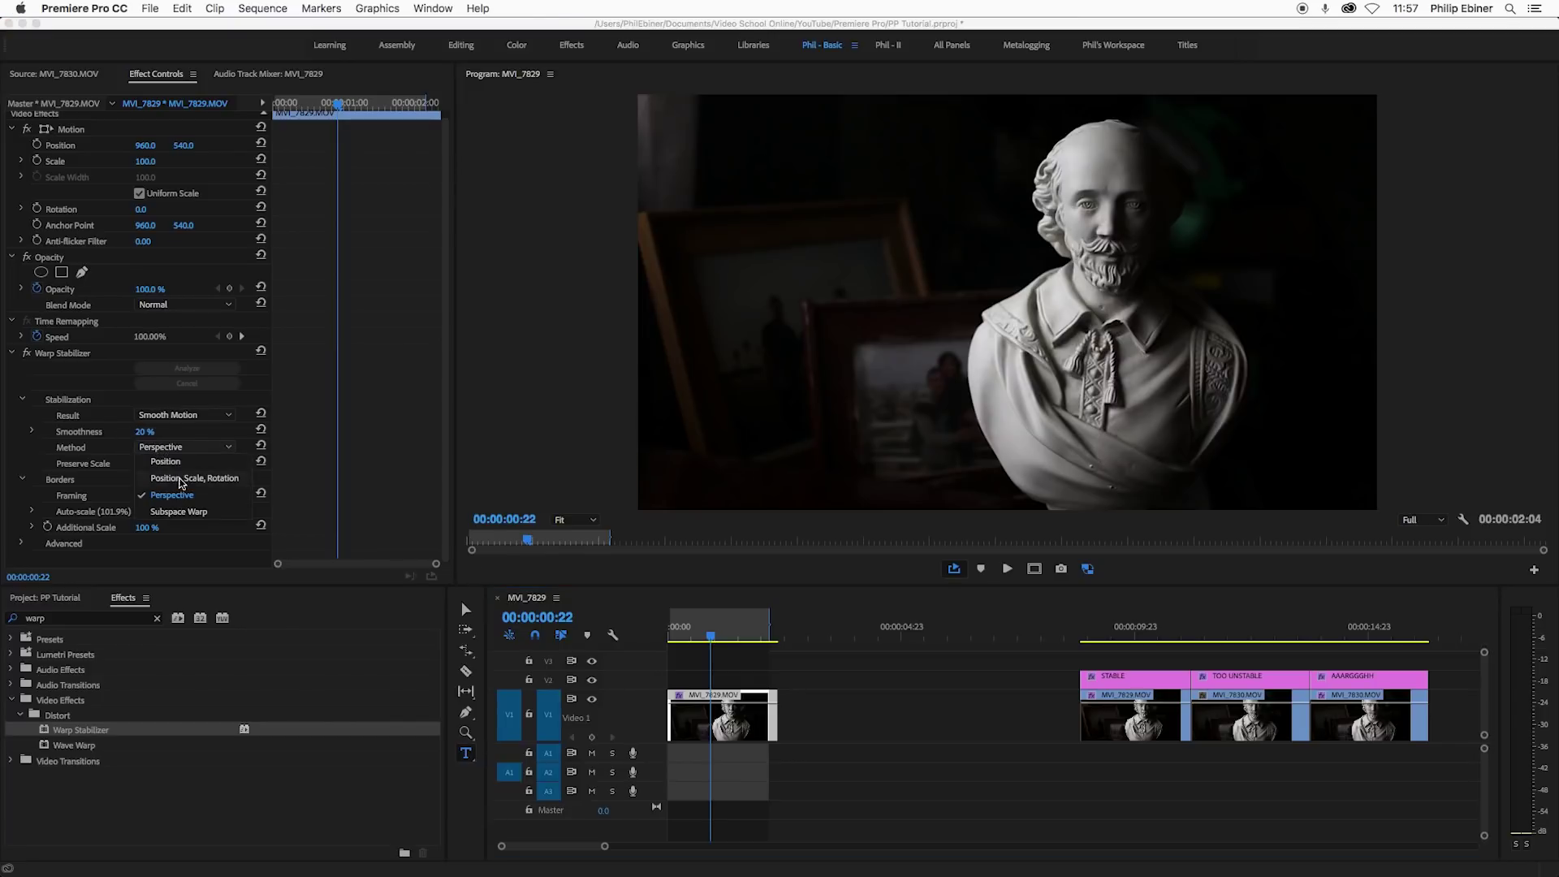
pyautogui.click(178, 512)
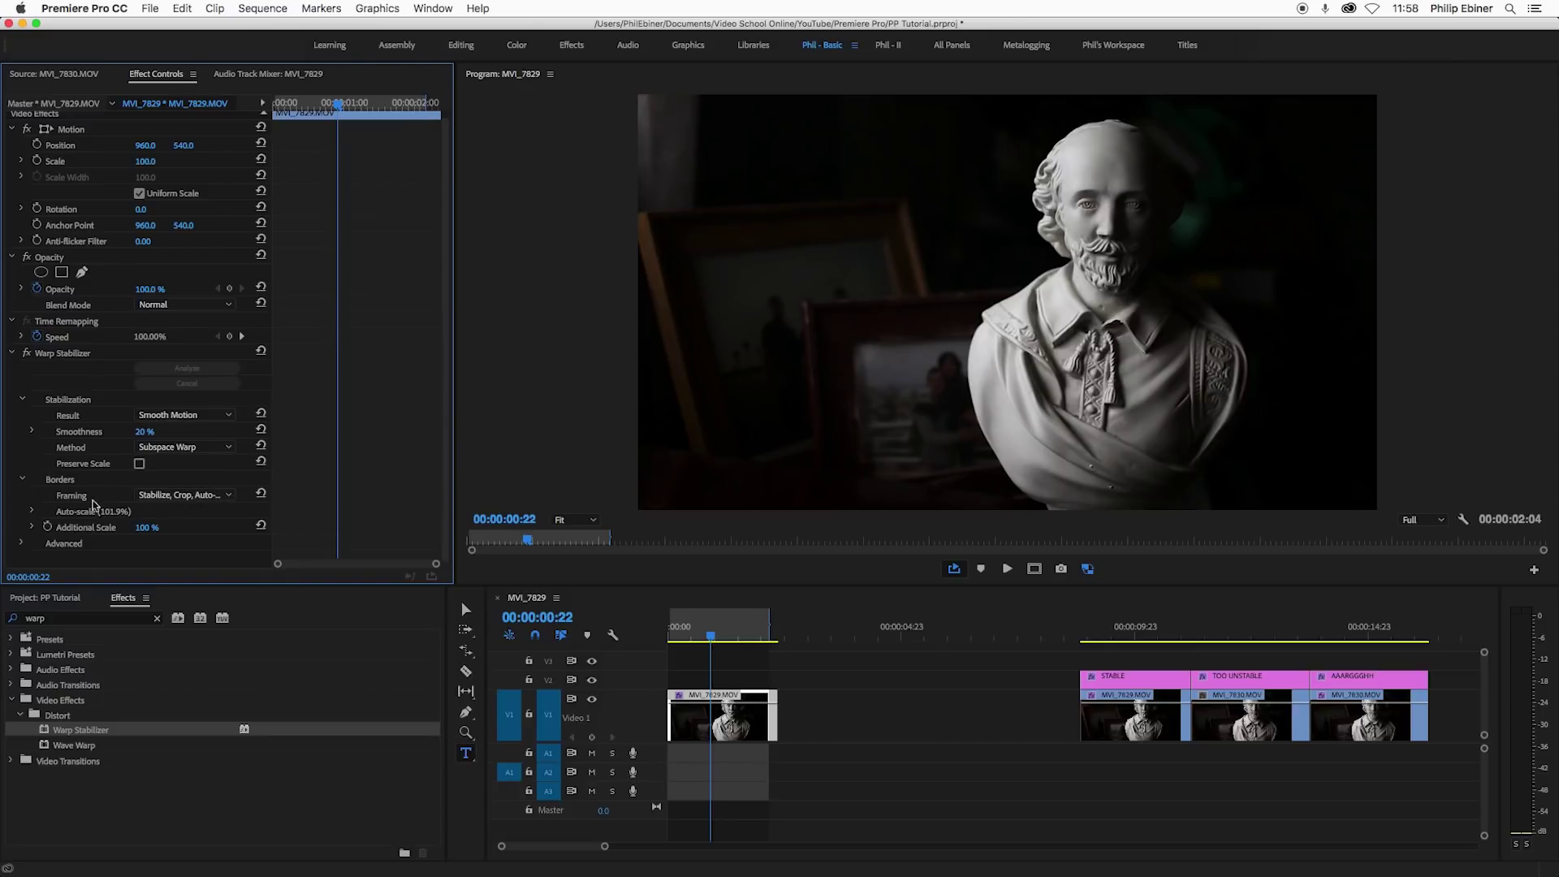
# Set Warp Stabilizer framing to Stabilize Only and preview the clip
pyautogui.click(197, 496)
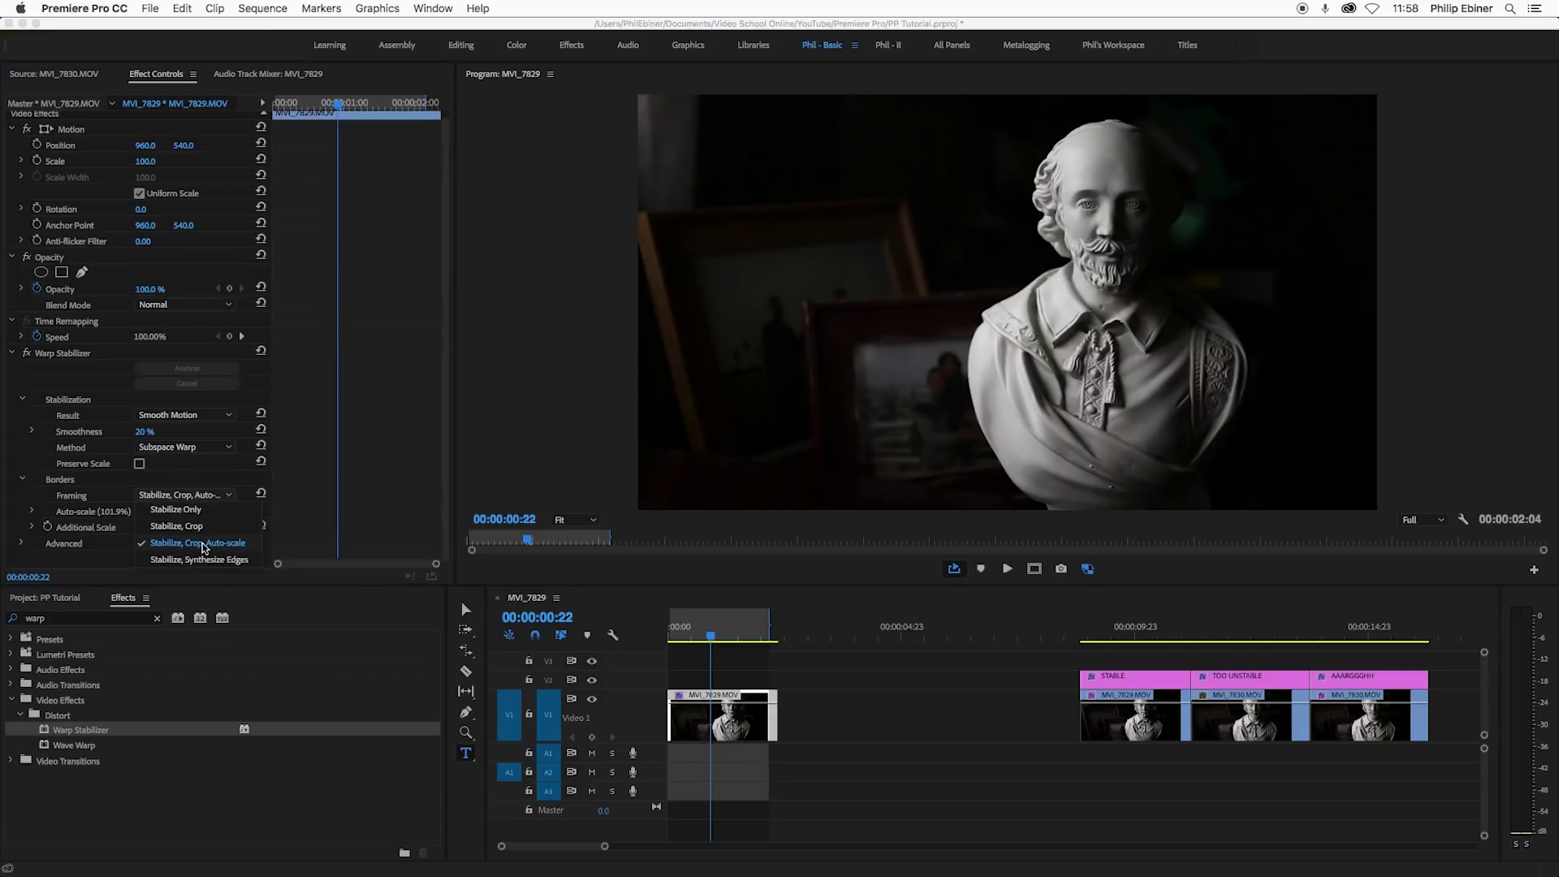
pyautogui.click(200, 512)
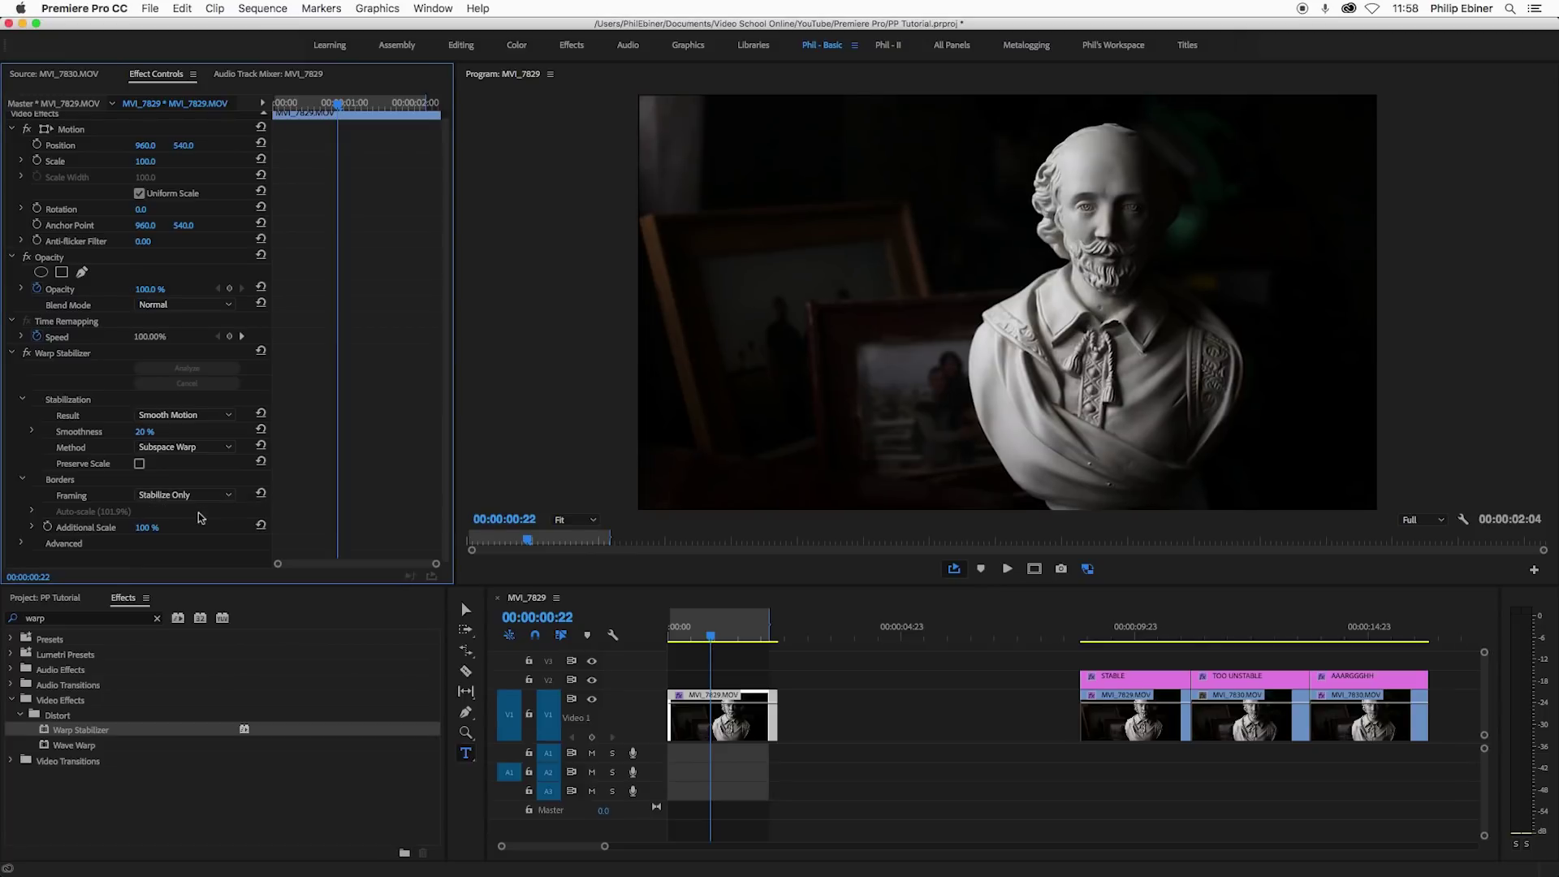
pyautogui.click(671, 627)
pyautogui.press('space')
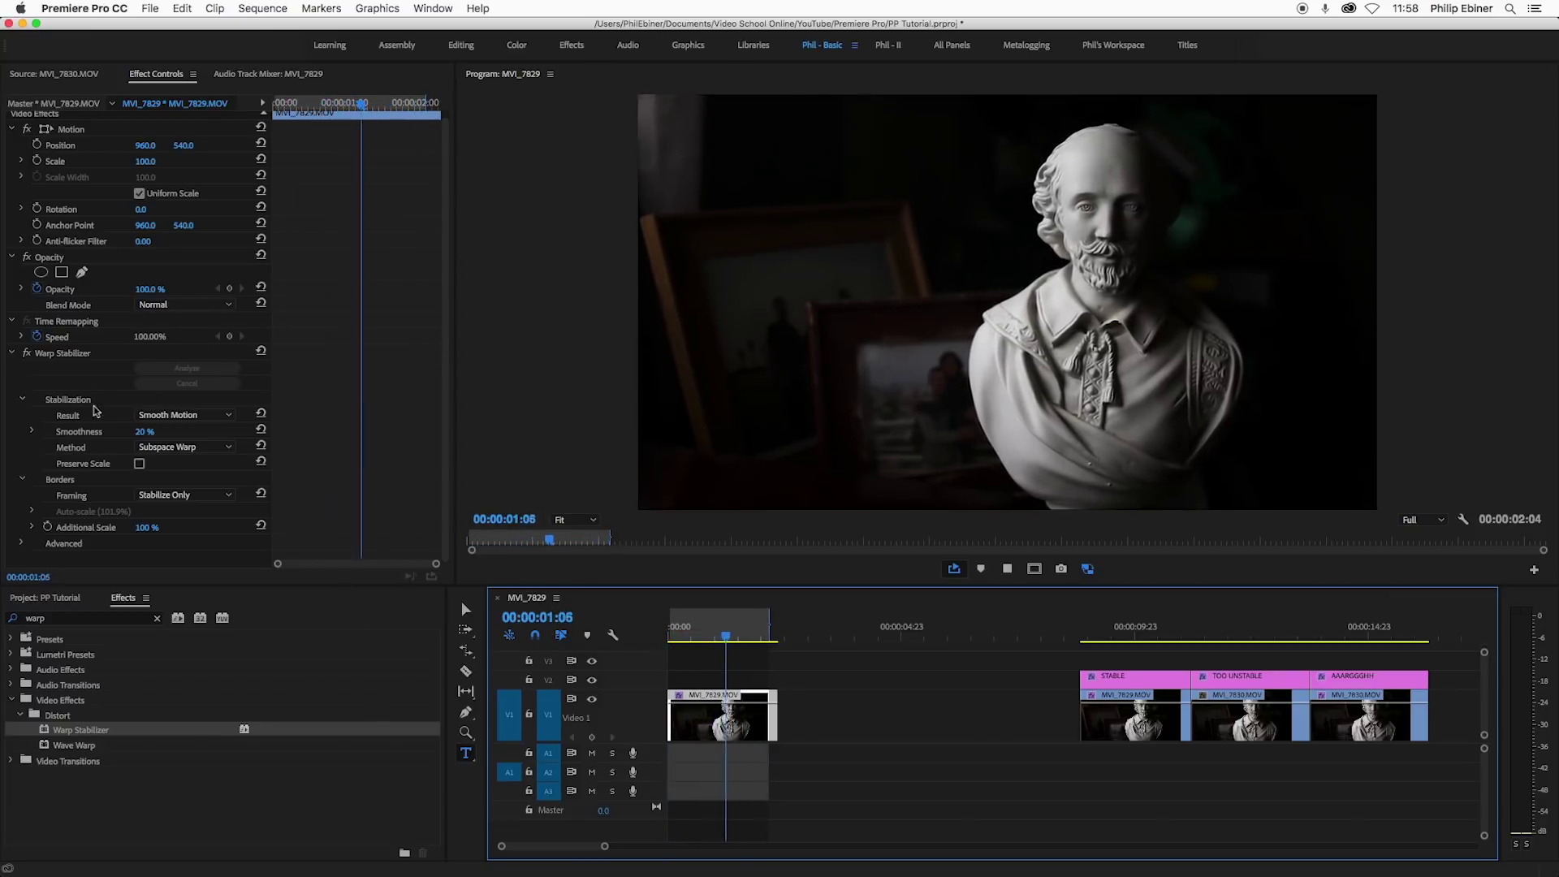
# Raise Smoothness to 50%, replay the clip, and change framing to Stabilize, Crop
pyautogui.click(153, 430)
pyautogui.write('50')
pyautogui.press('Return')
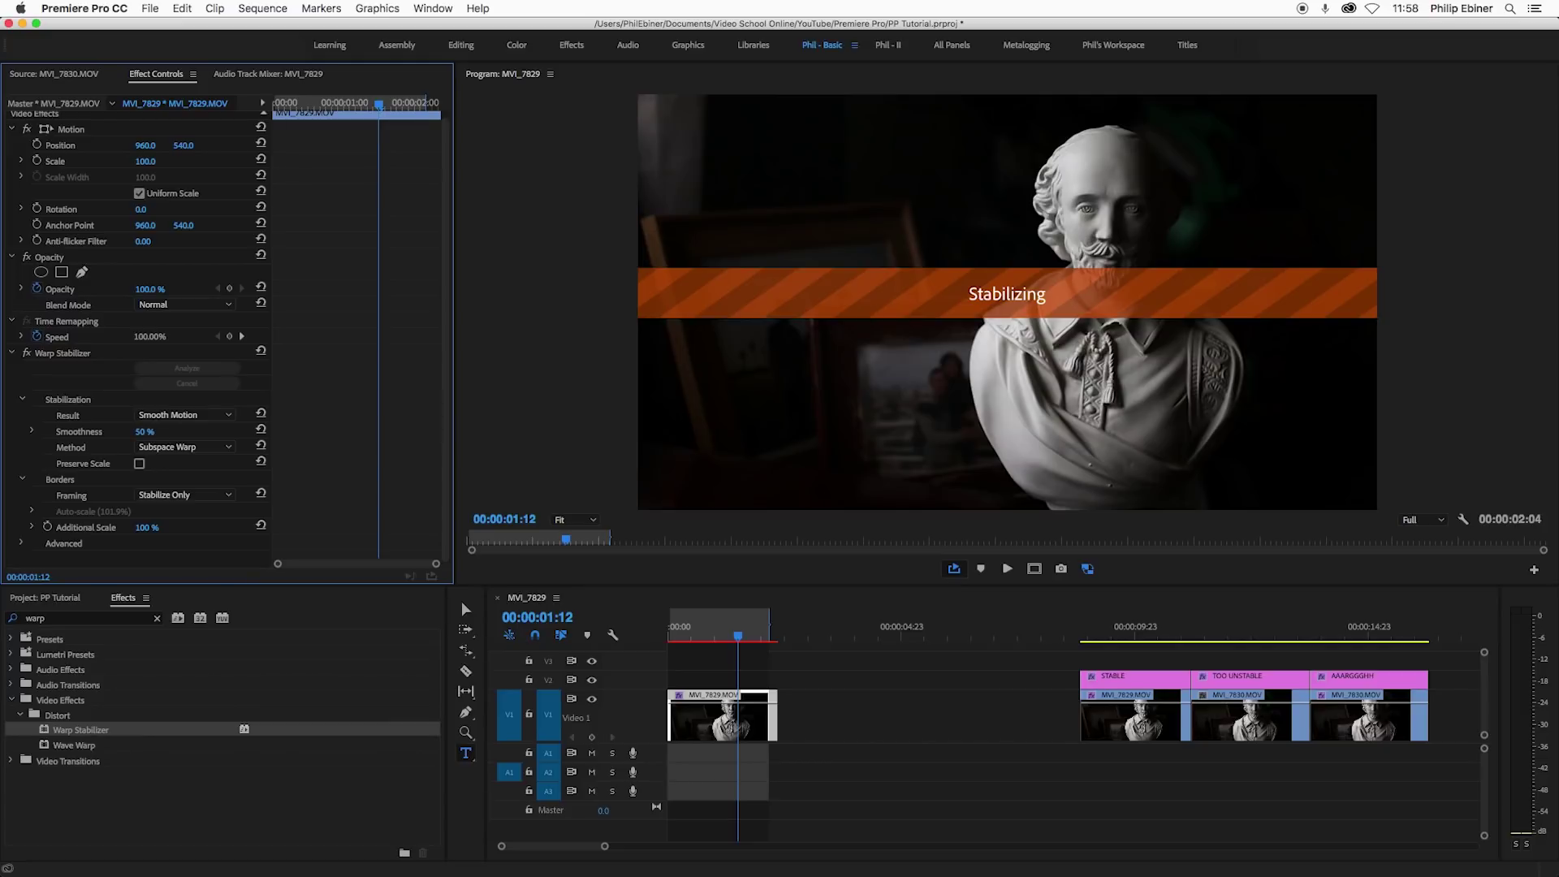
pyautogui.click(709, 632)
pyautogui.press('space')
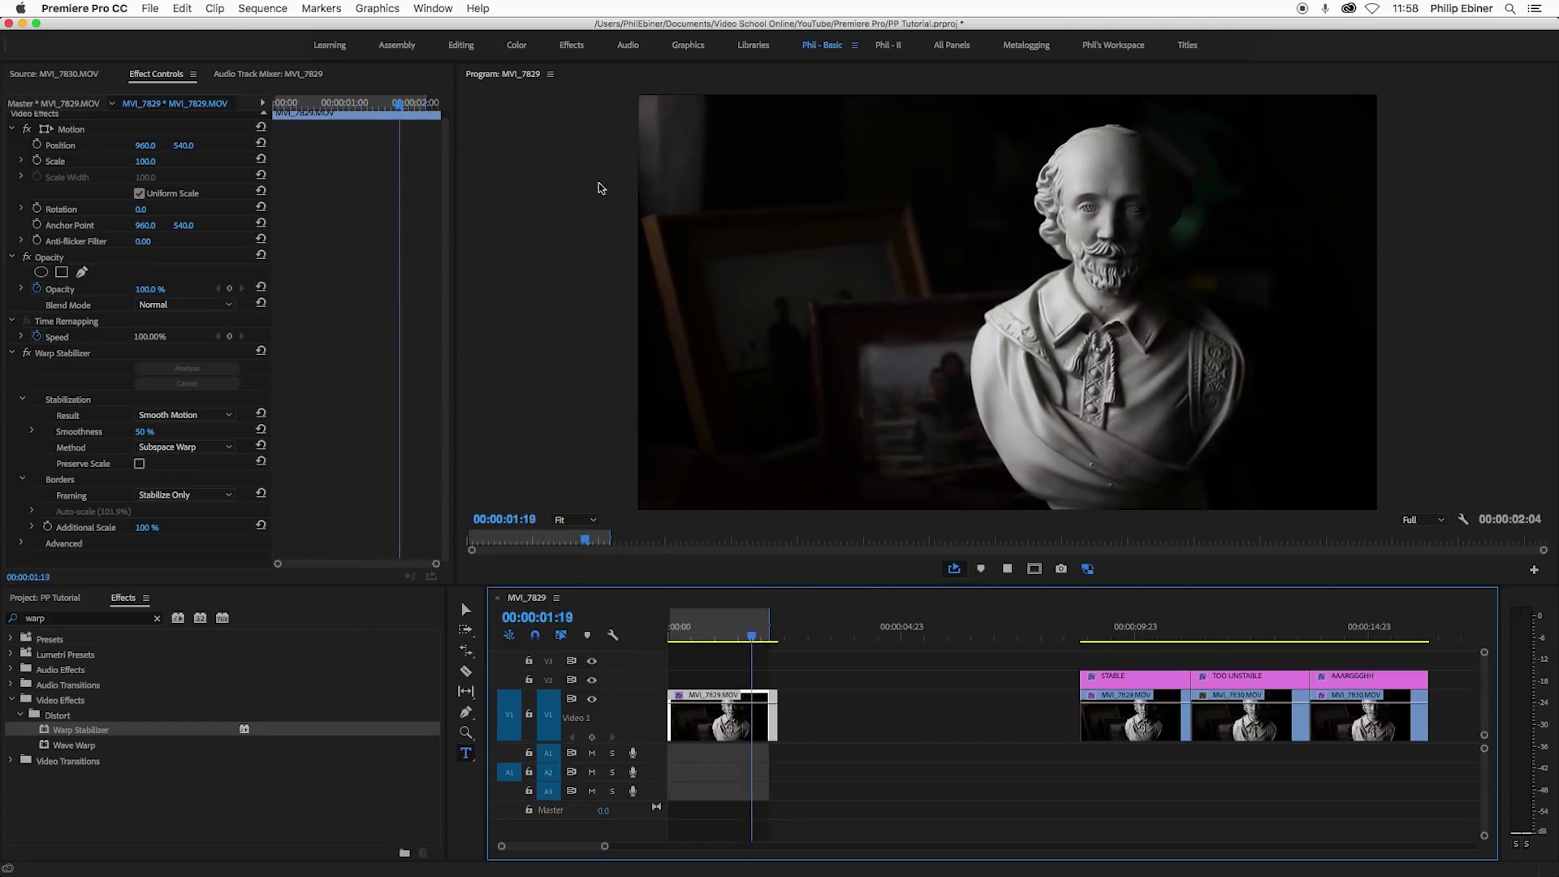
pyautogui.click(195, 495)
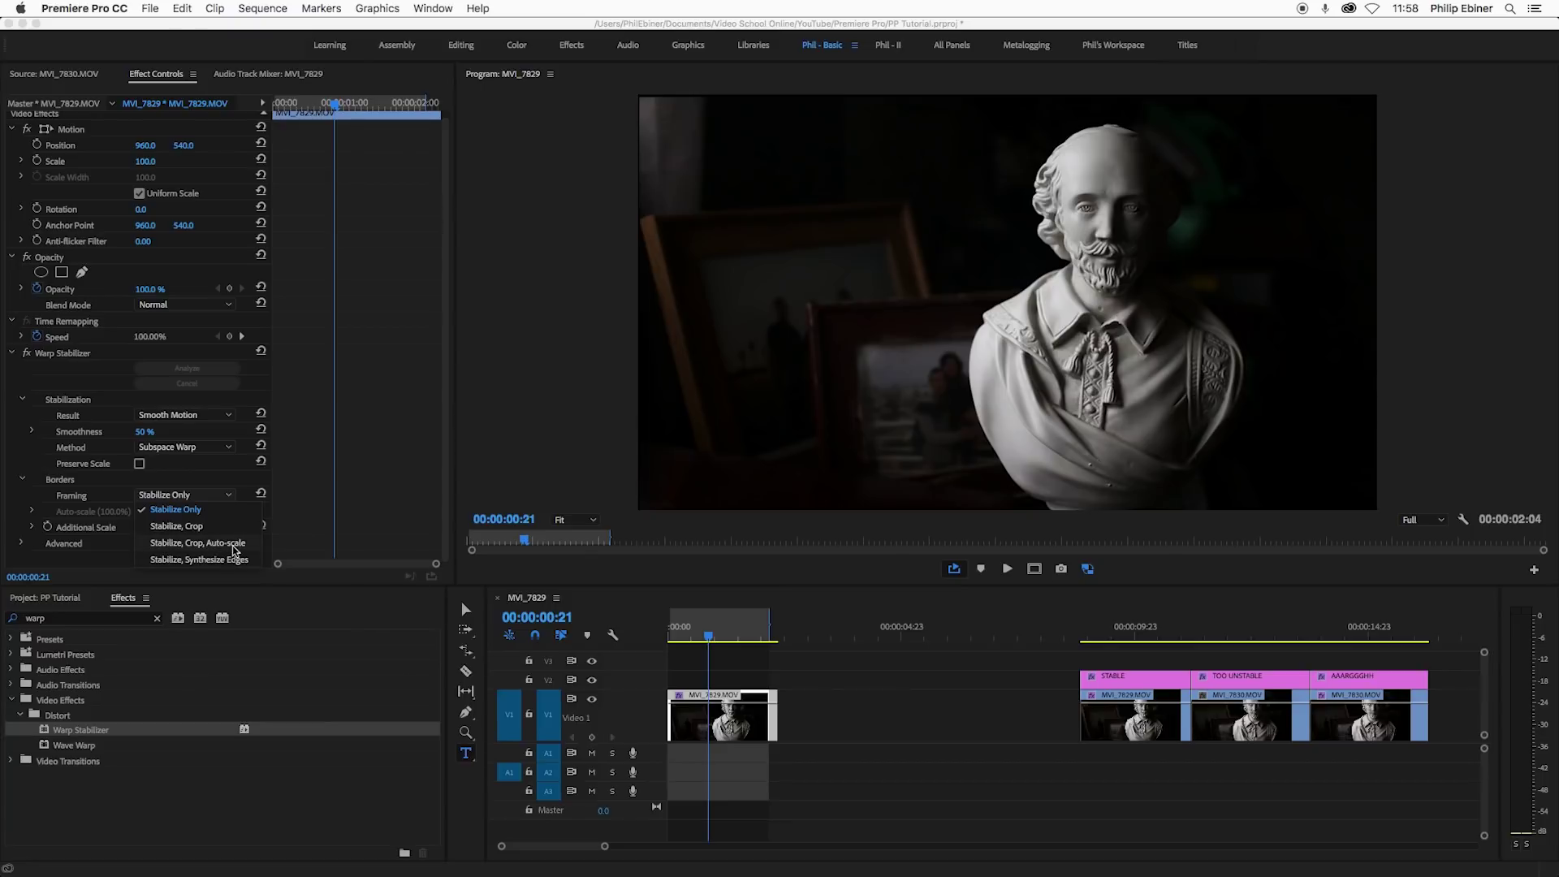
pyautogui.click(173, 526)
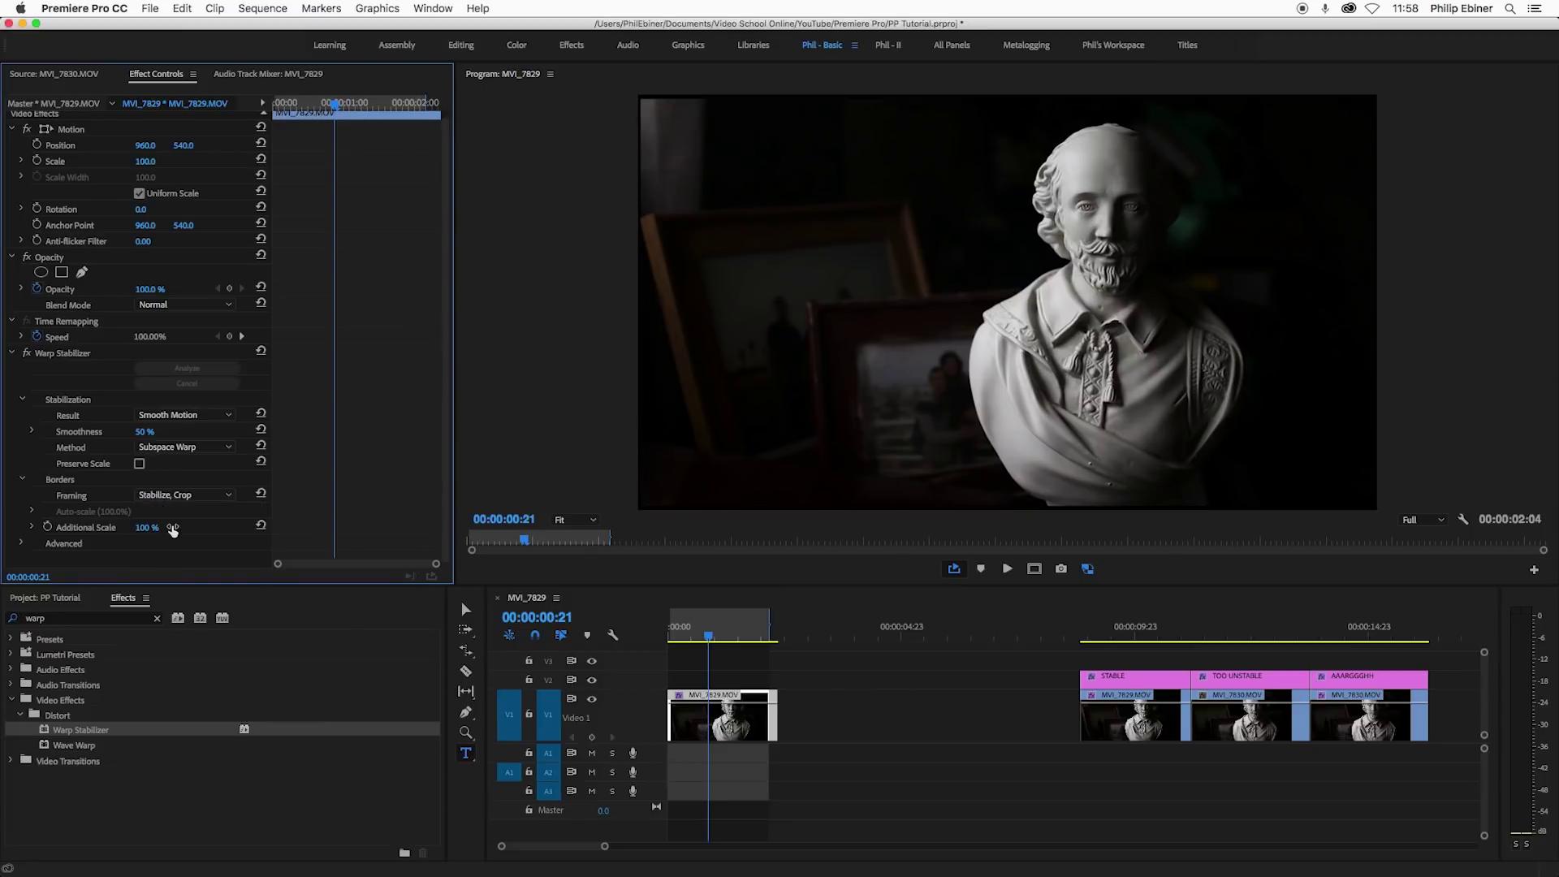
# Undo the accidental empty text graphic and replay the sequence from the start
pyautogui.click(702, 625)
pyautogui.press('space')
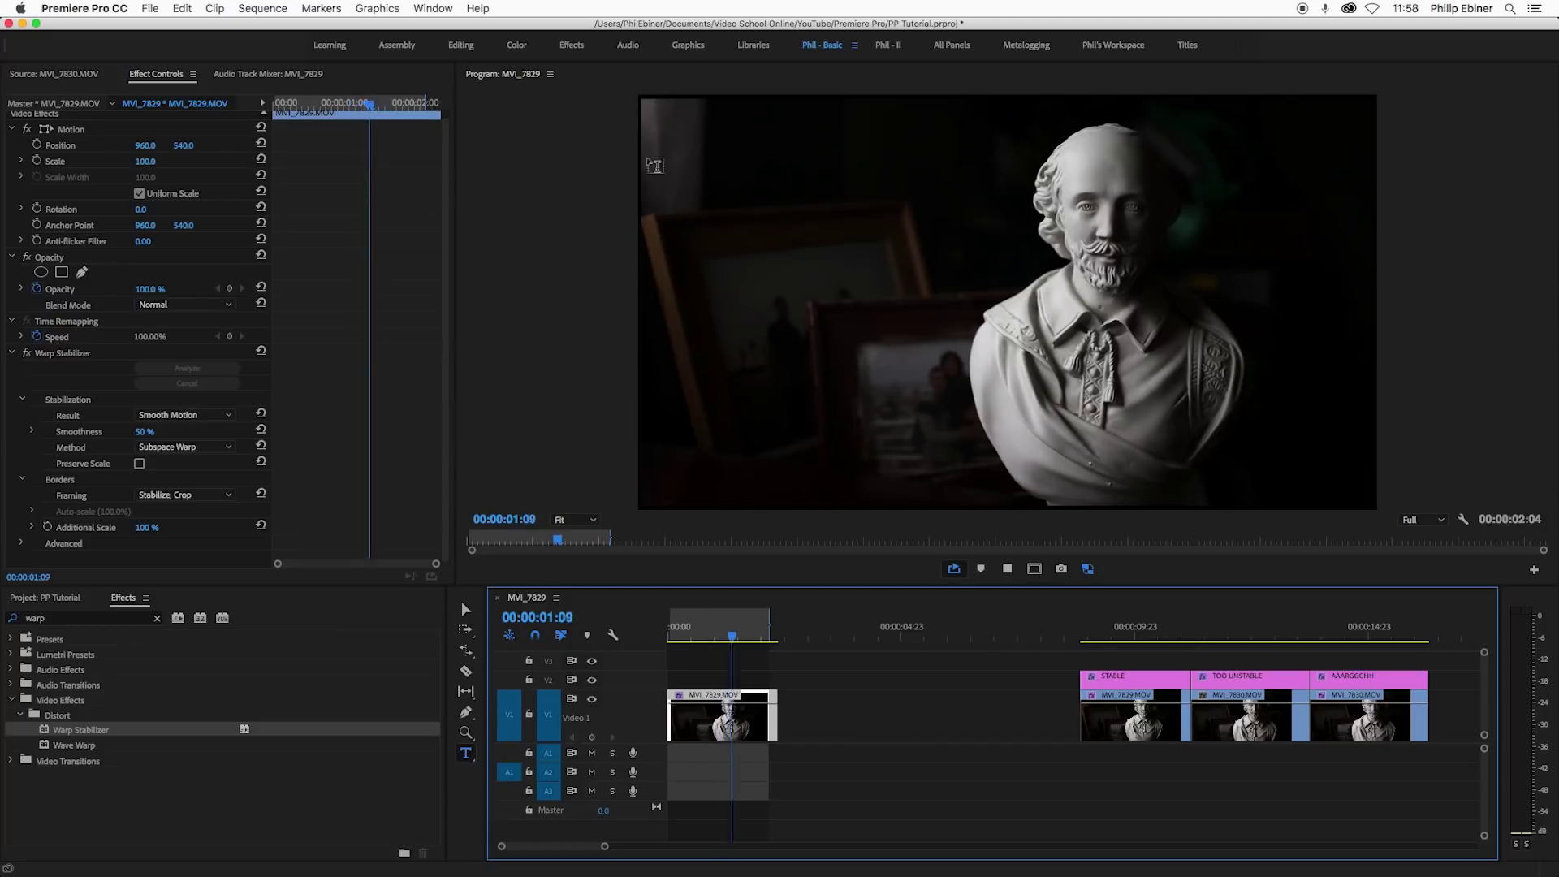
pyautogui.click(649, 460)
pyautogui.press('super+z')
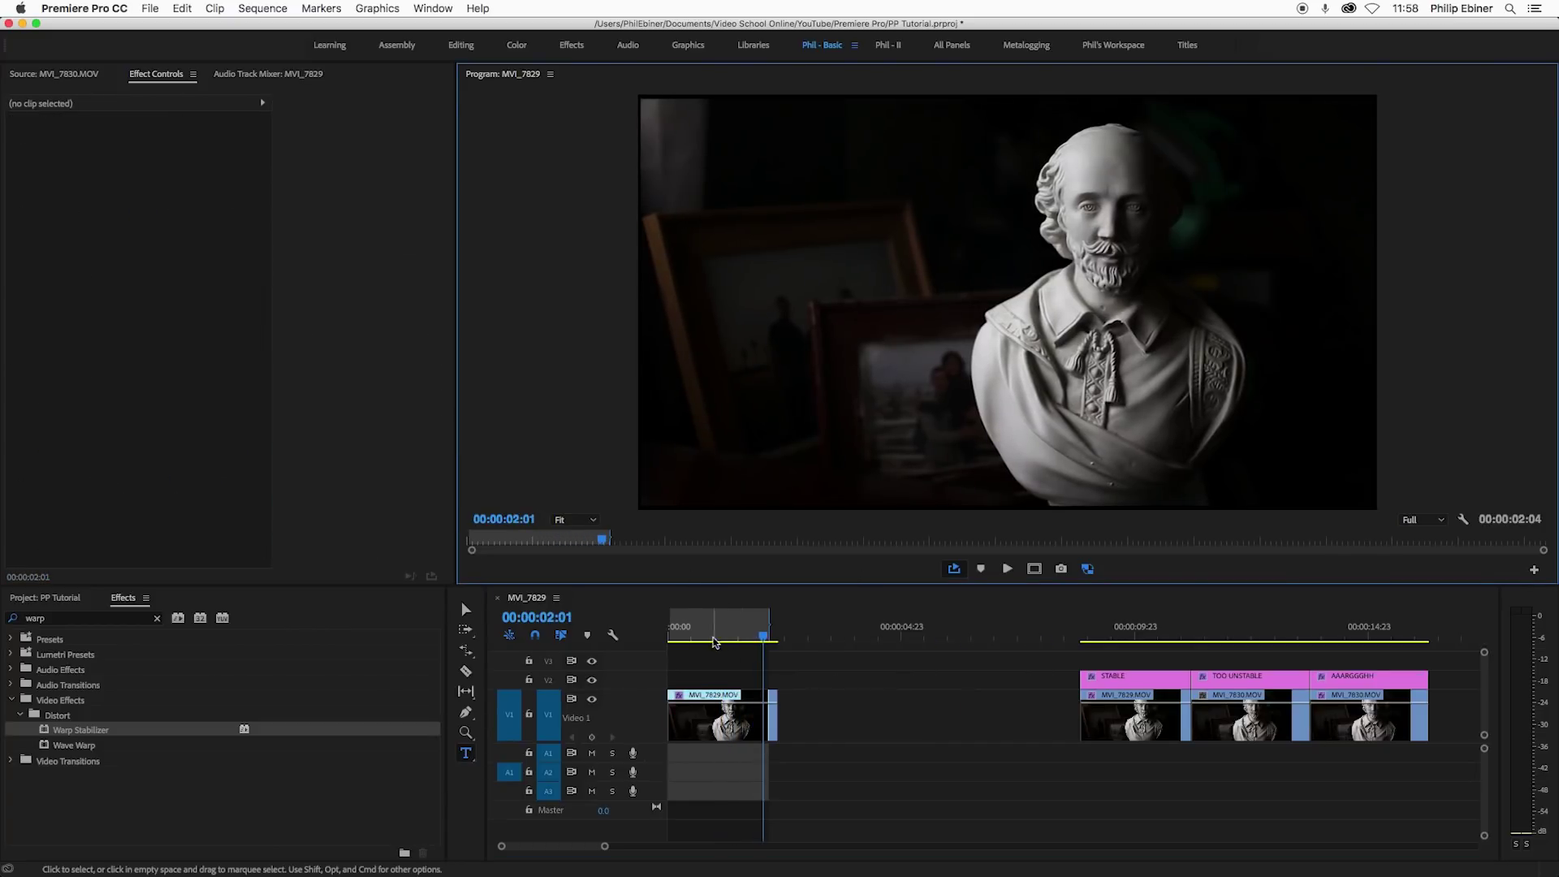
pyautogui.click(713, 631)
pyautogui.press('Home')
pyautogui.press('space')
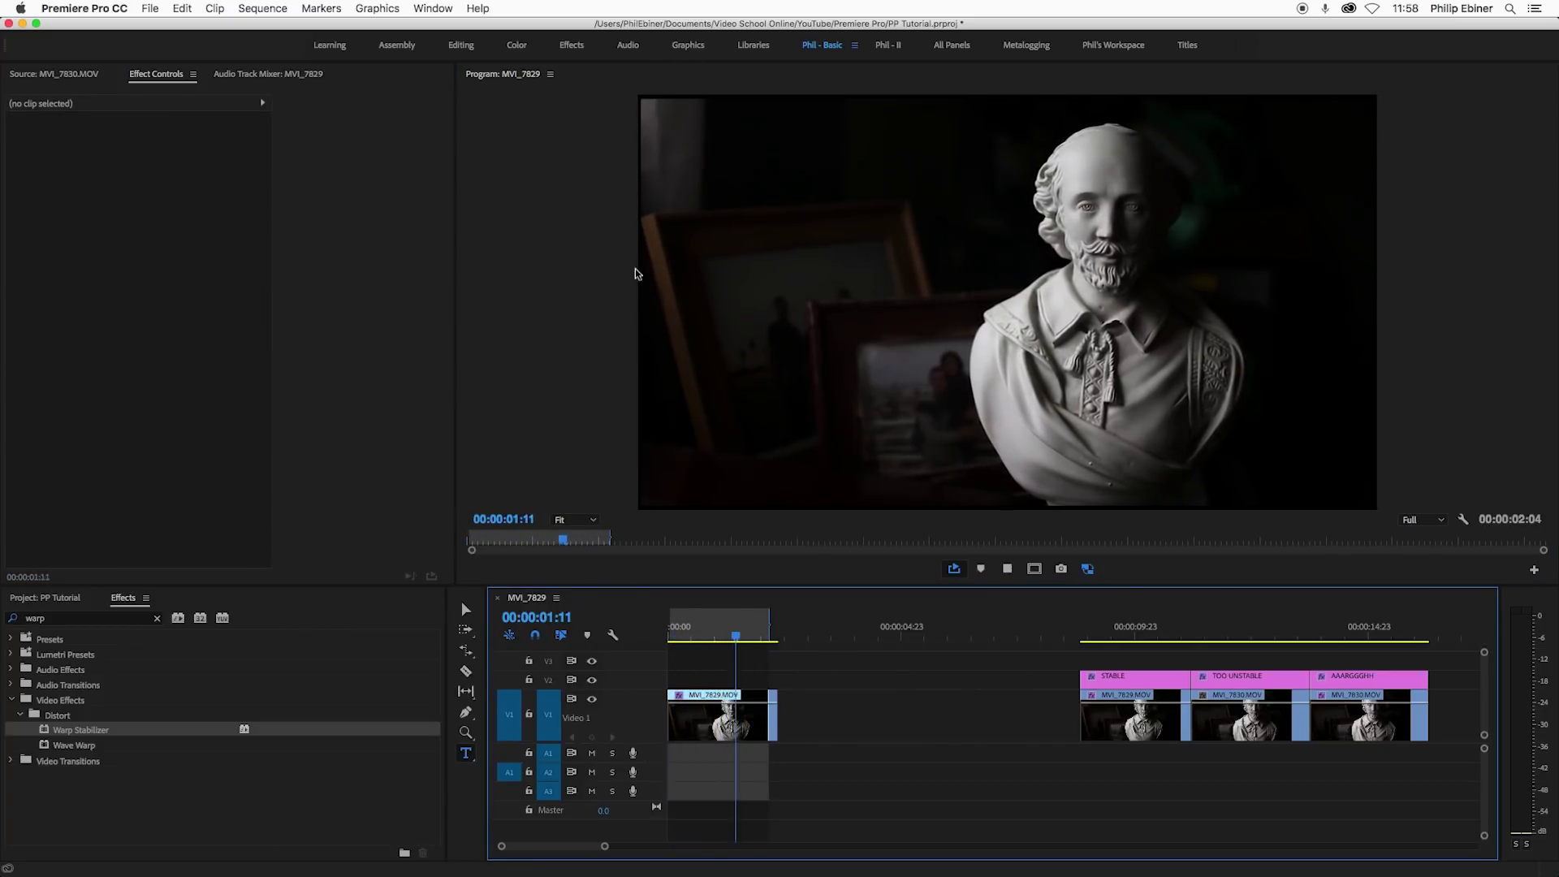
pyautogui.press('space')
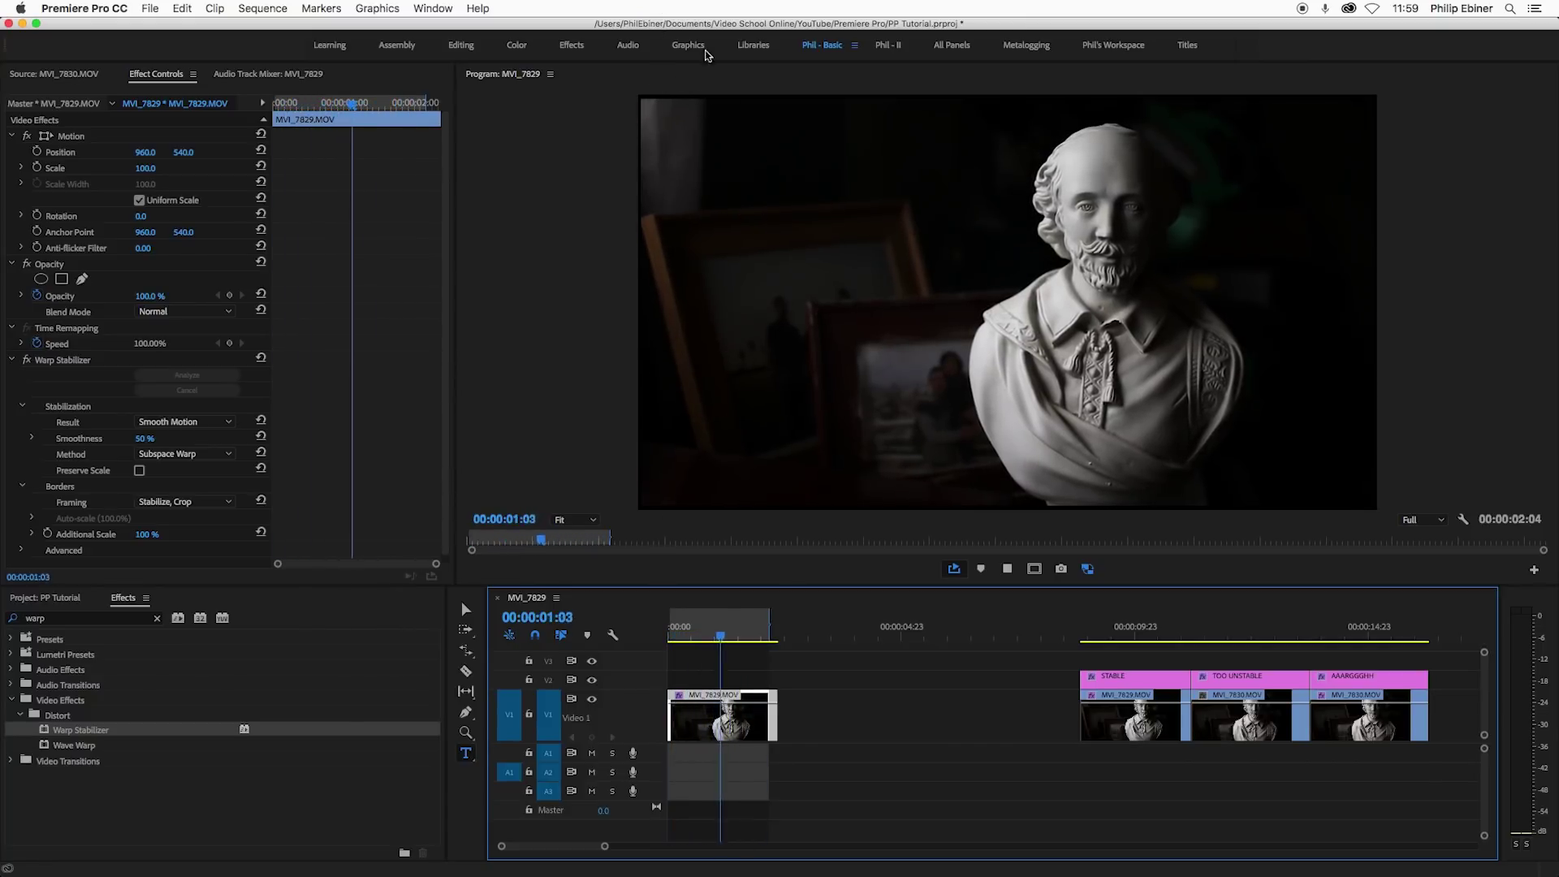
# Set framing to Stabilize, Crop, Auto-scale (102.3%) and play the clip from the start
pyautogui.click(172, 503)
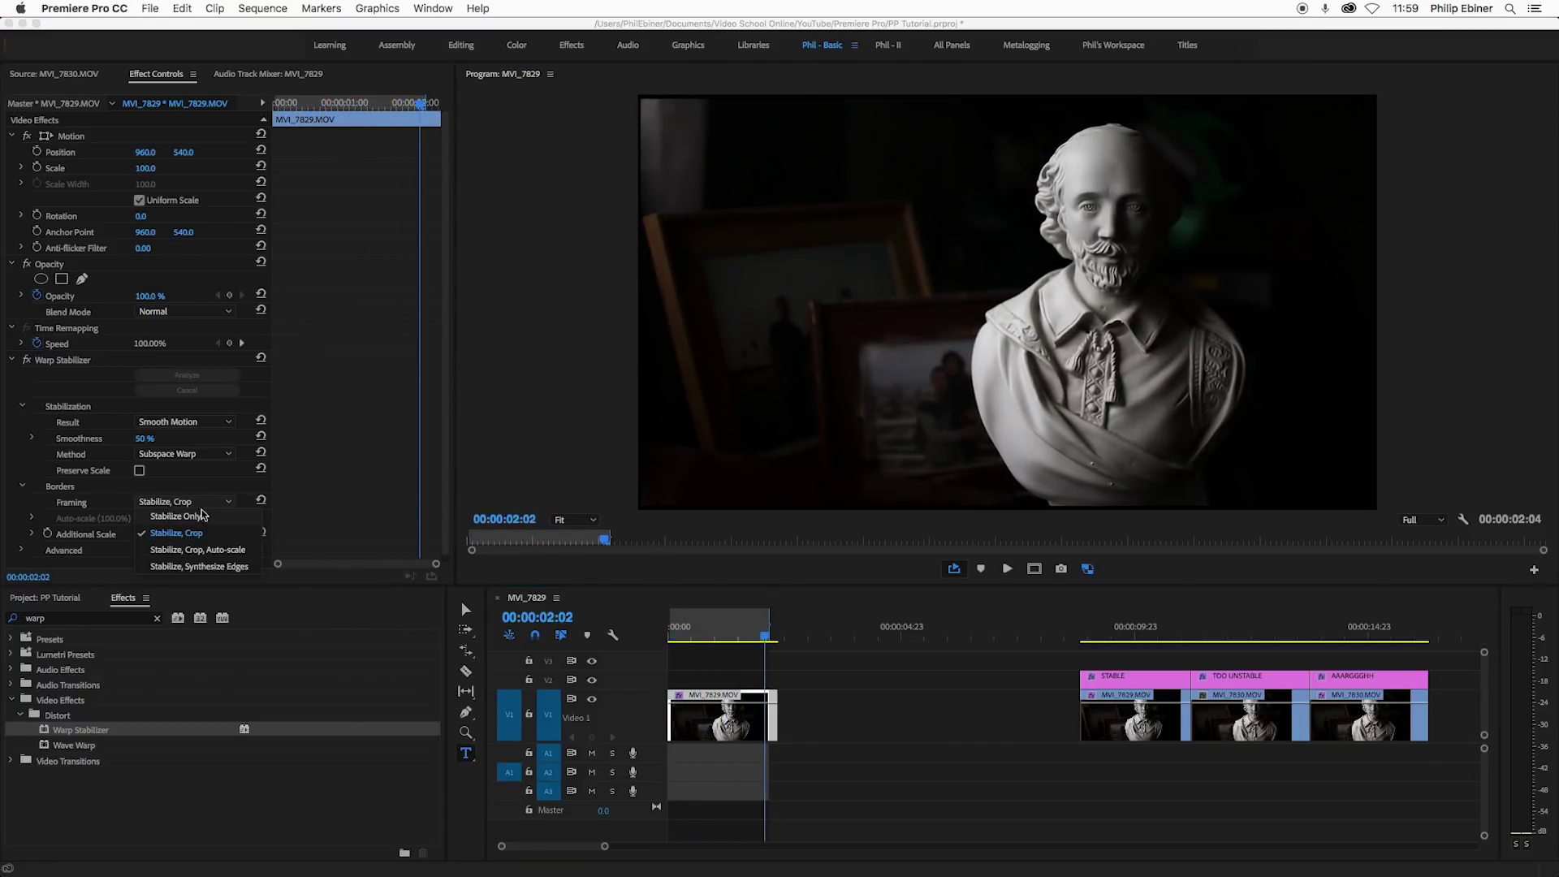
pyautogui.click(210, 551)
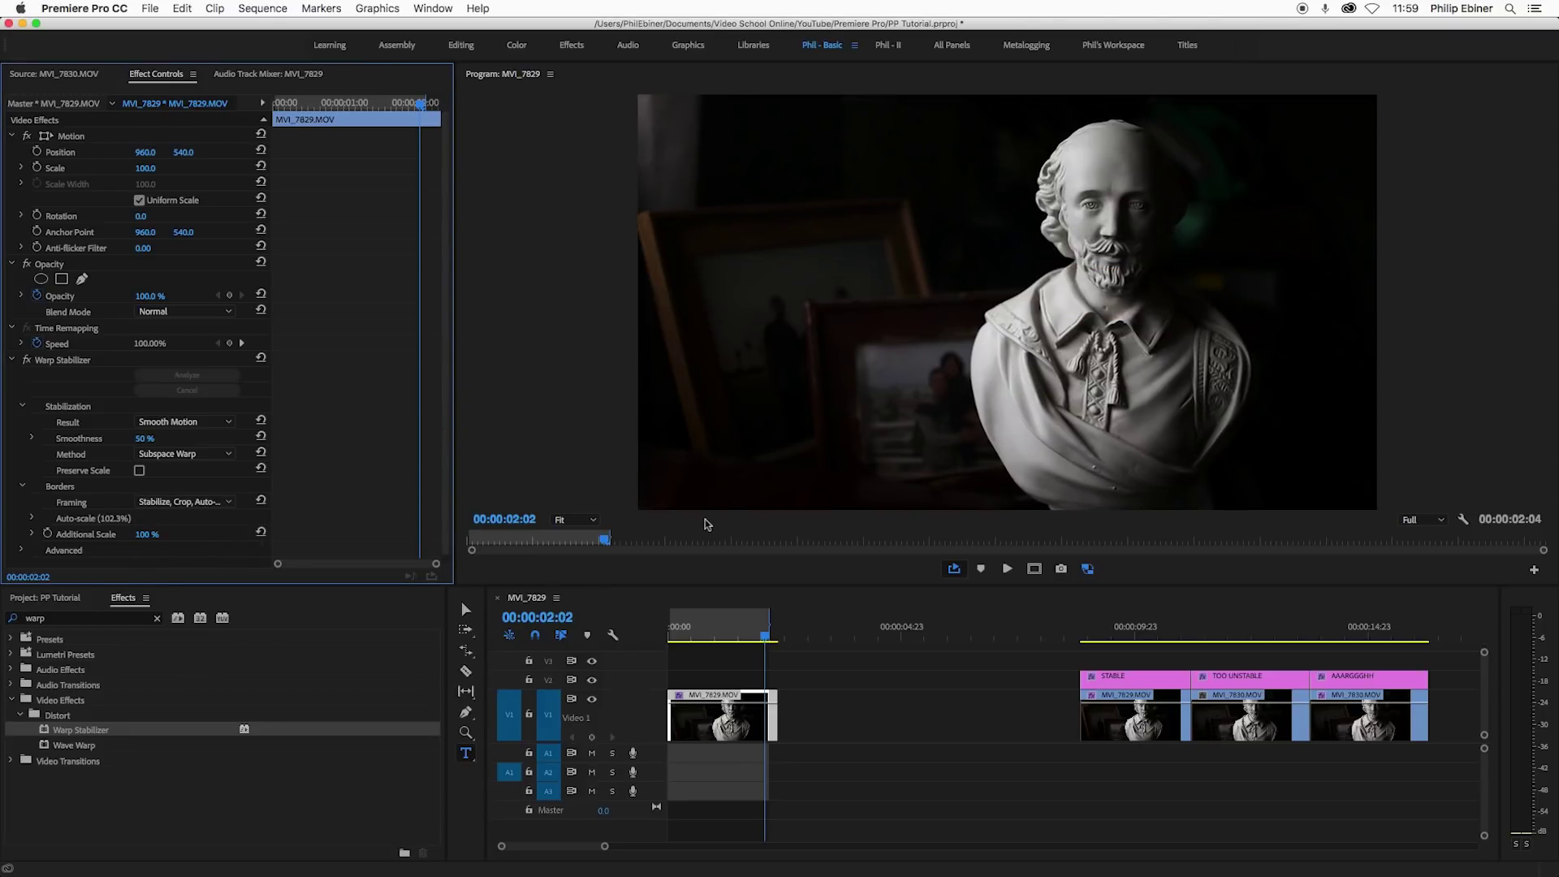
pyautogui.click(716, 609)
pyautogui.press('Home')
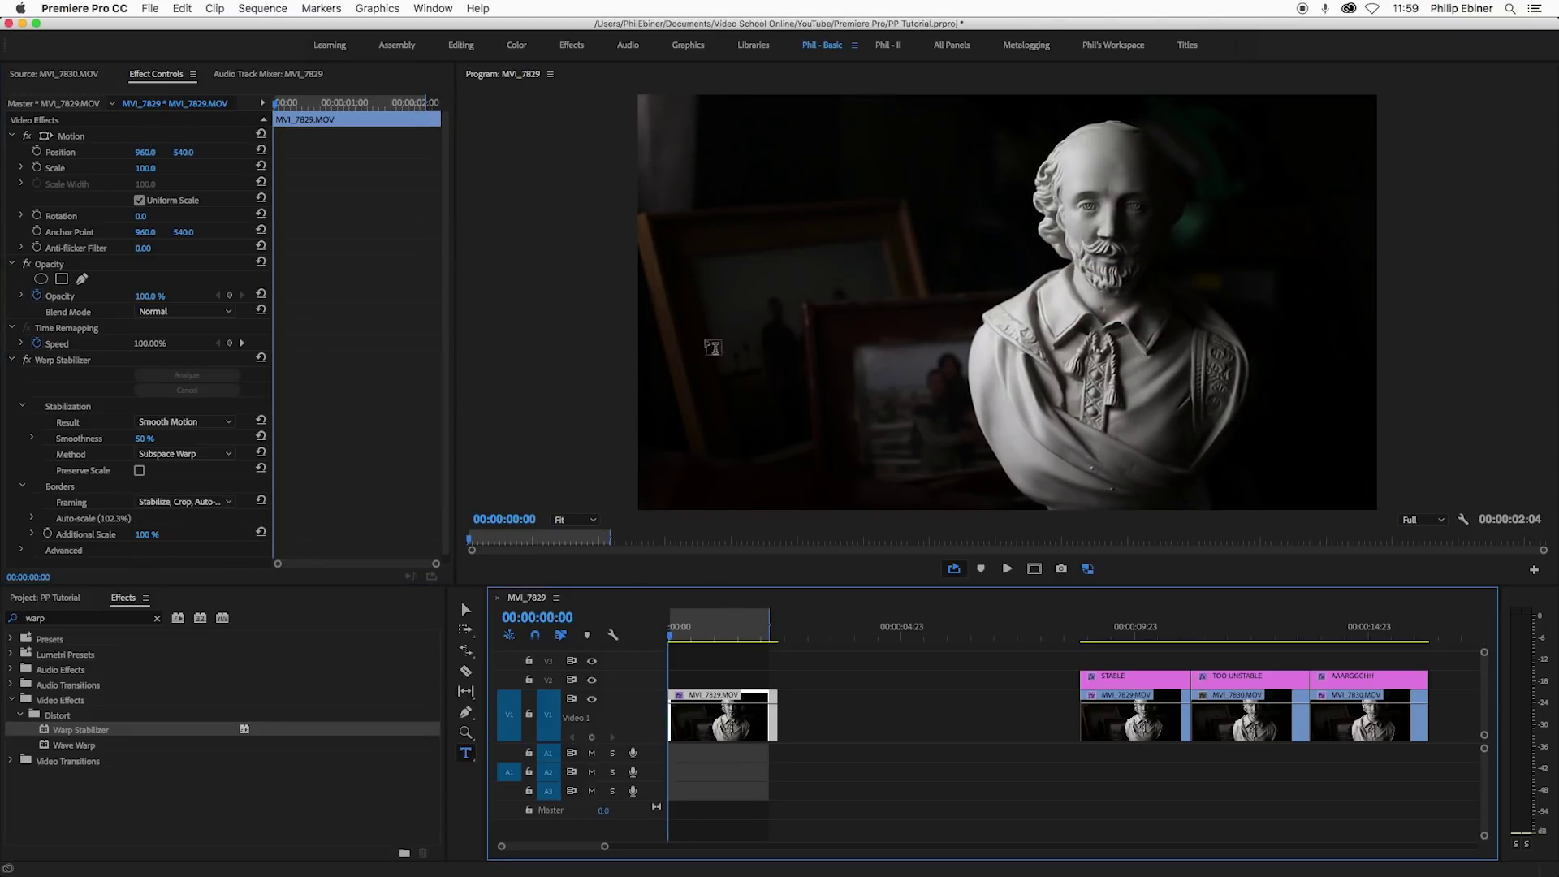
pyautogui.press('space')
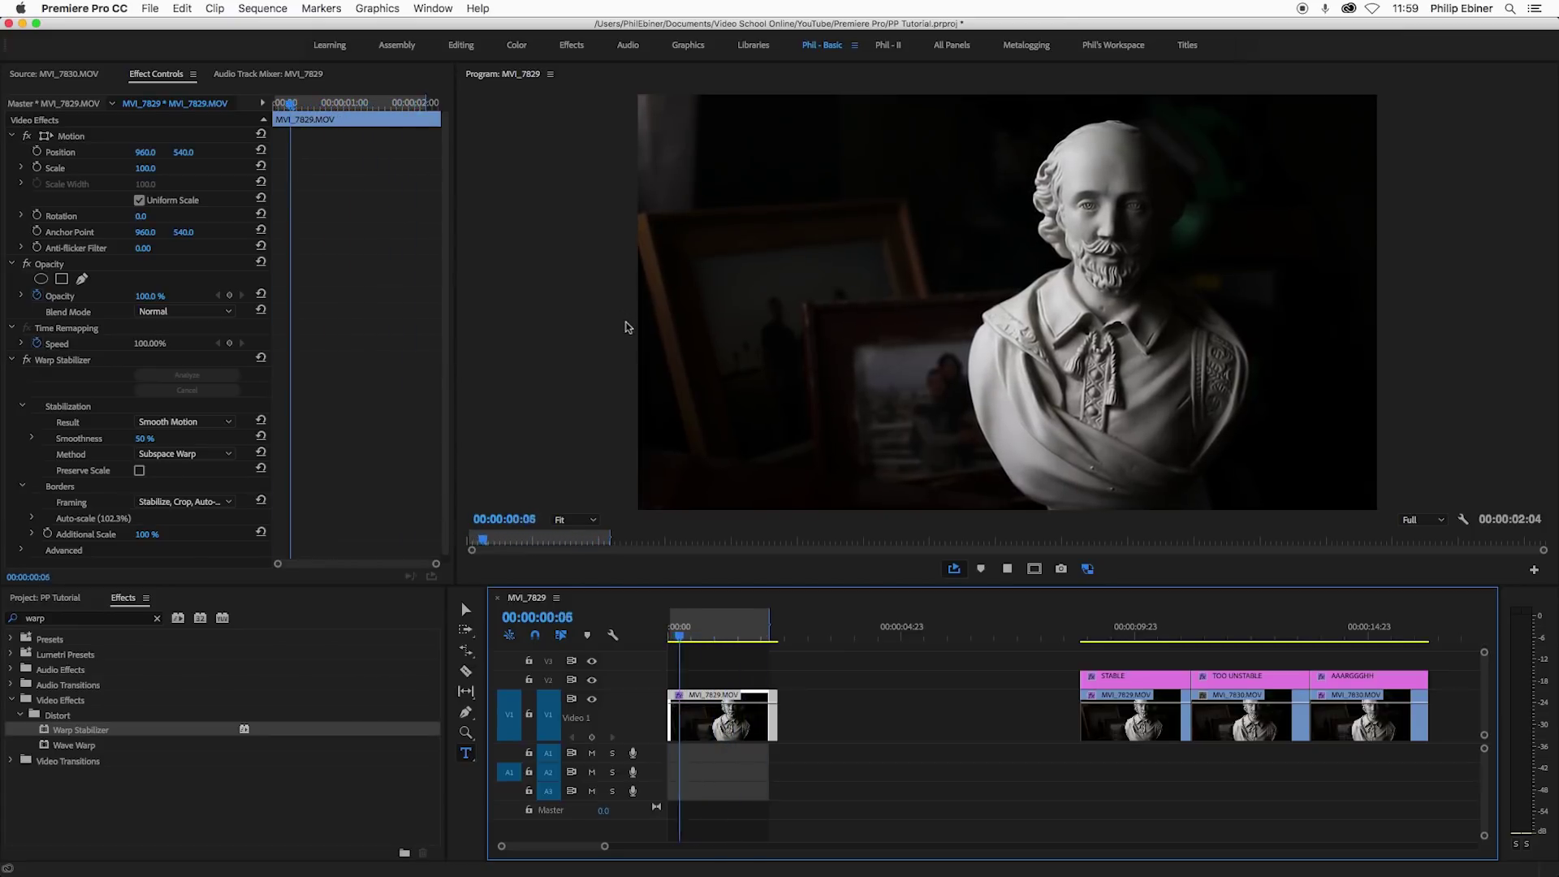
pyautogui.click(185, 501)
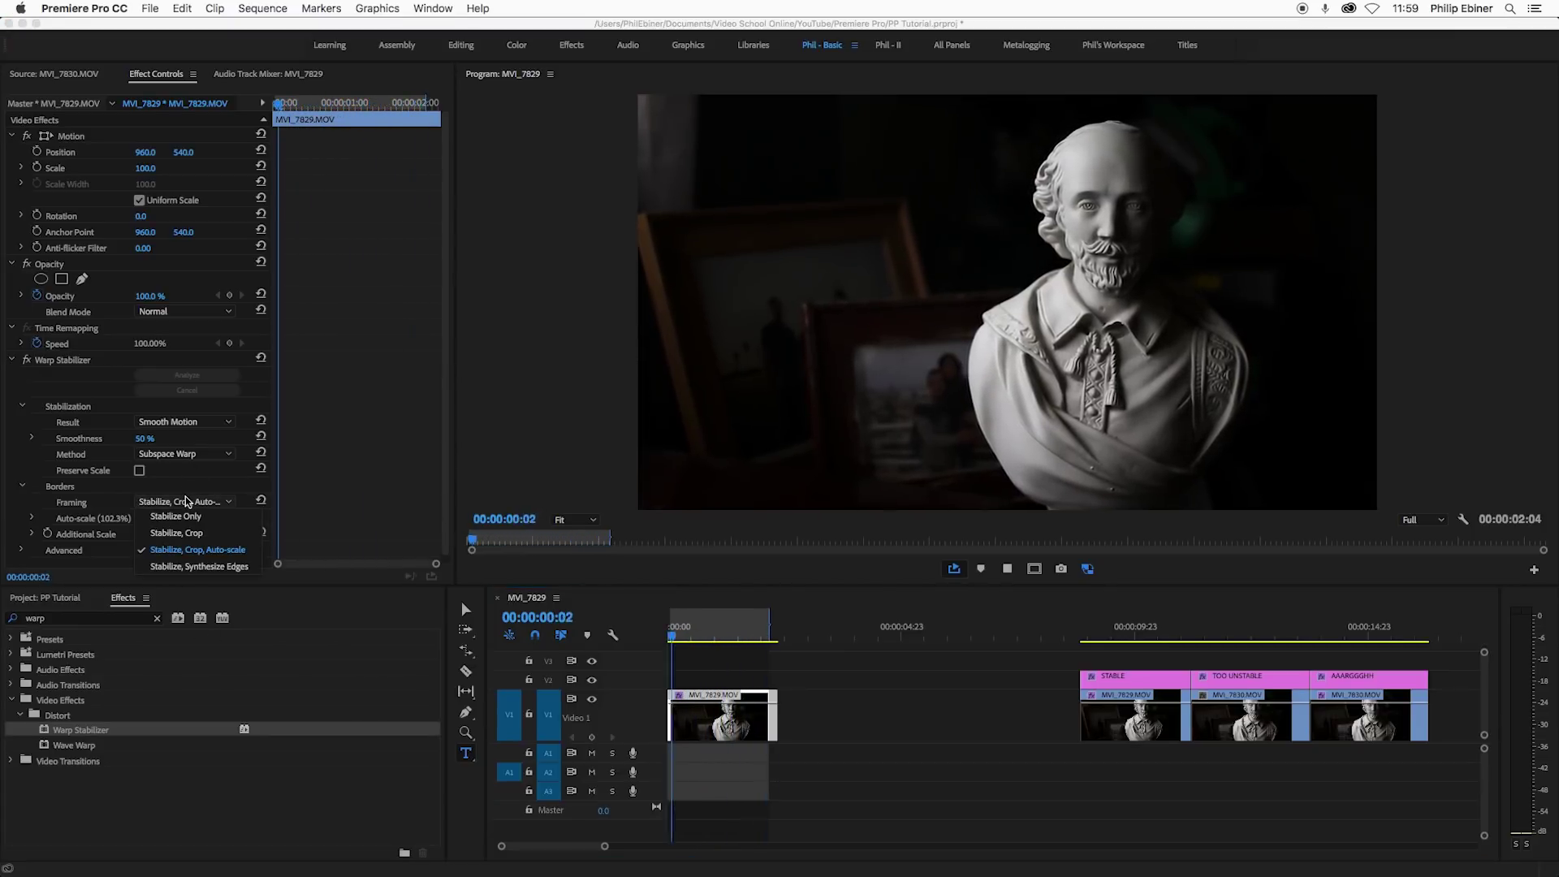
pyautogui.click(199, 566)
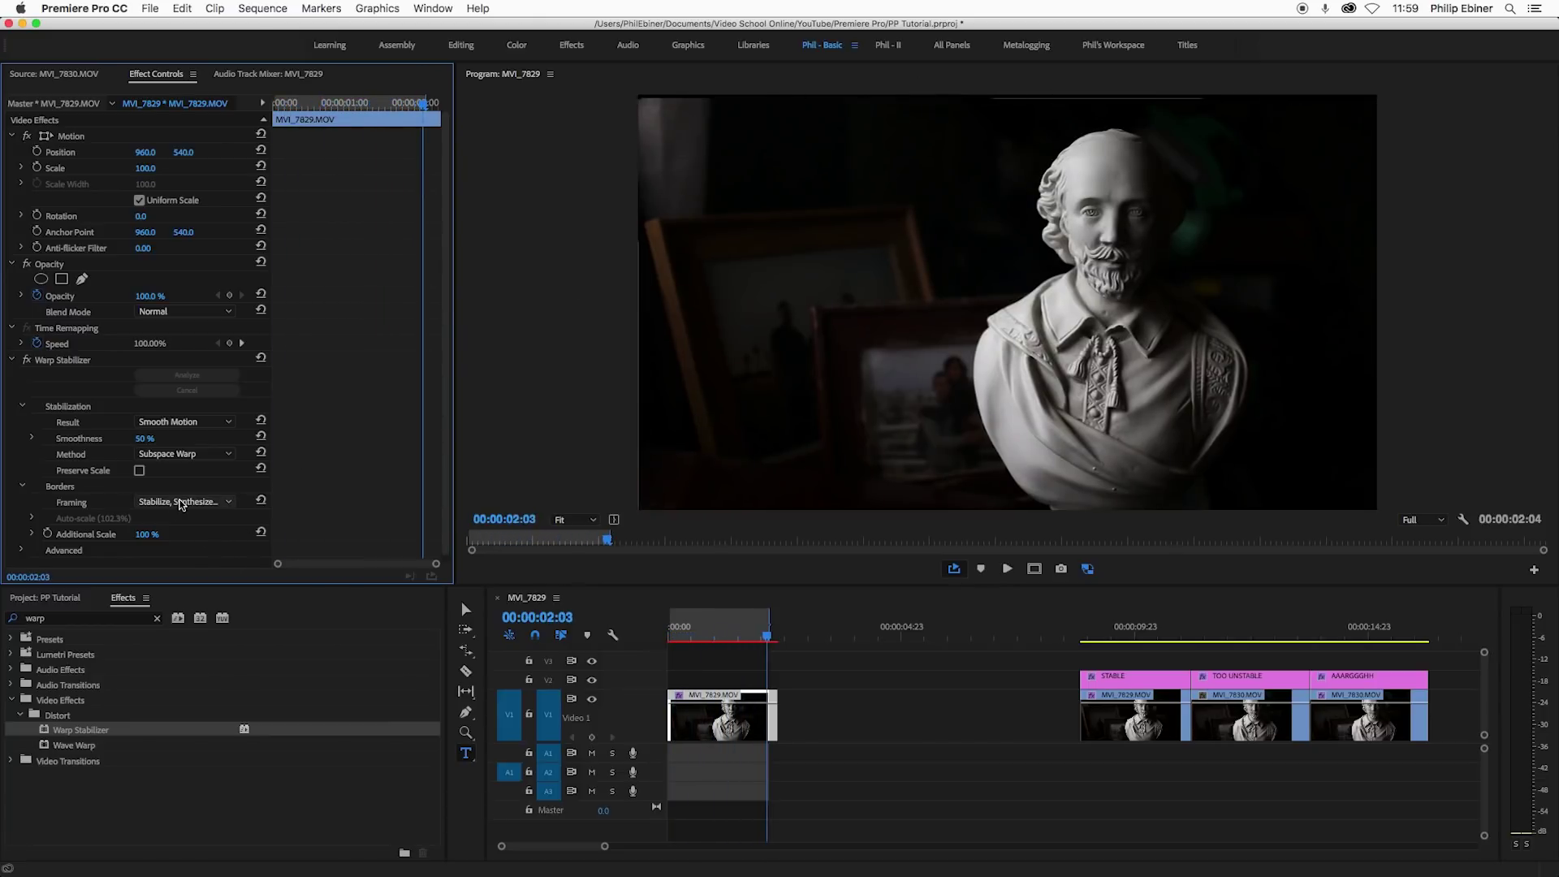
pyautogui.click(179, 502)
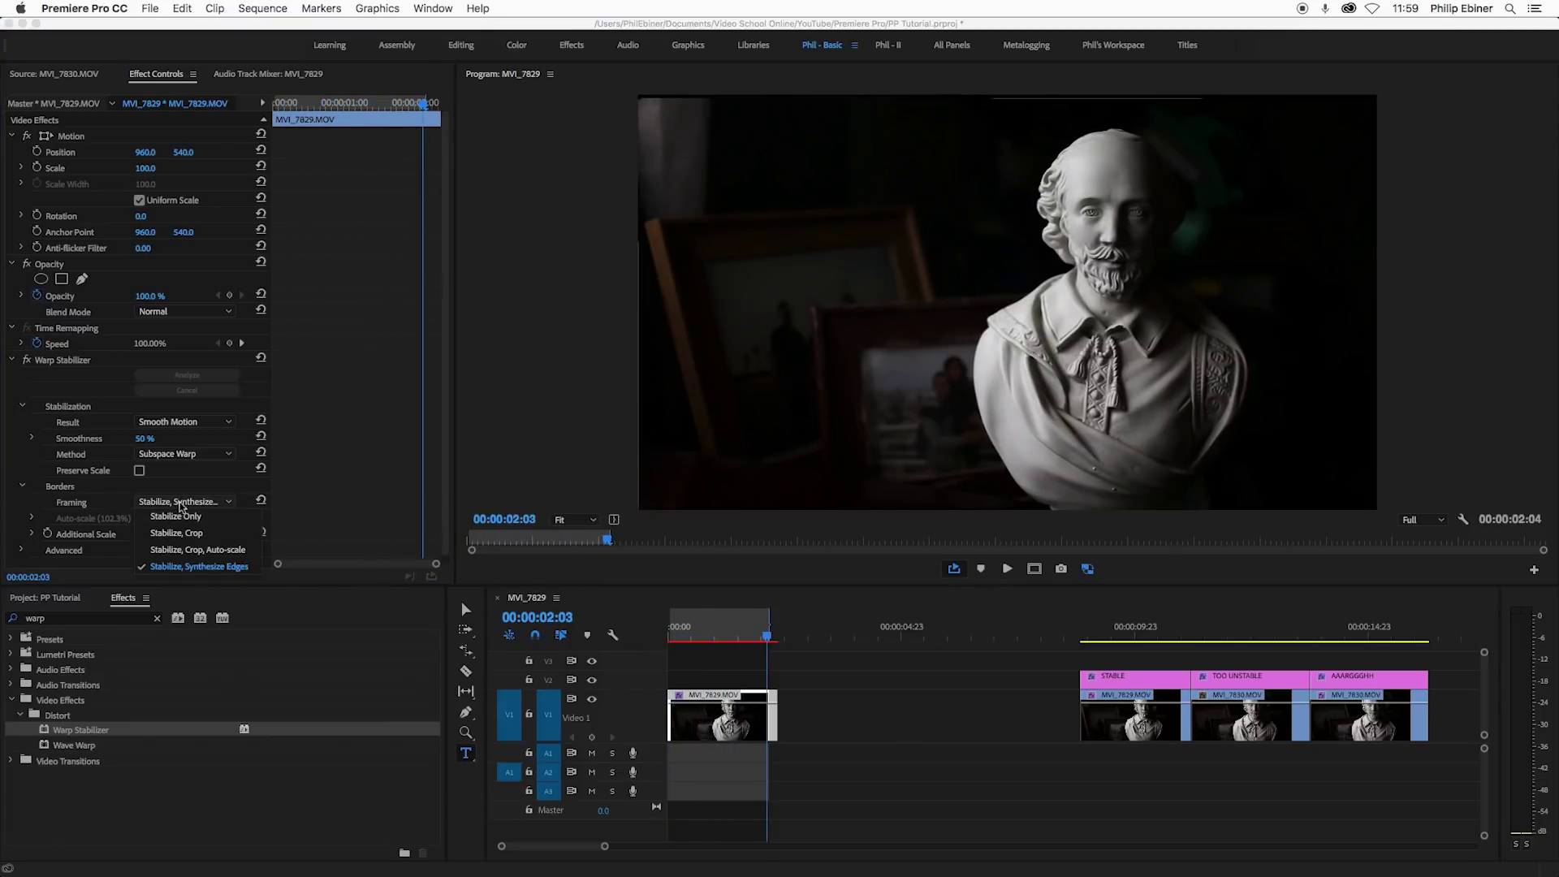
pyautogui.click(200, 550)
pyautogui.press('space')
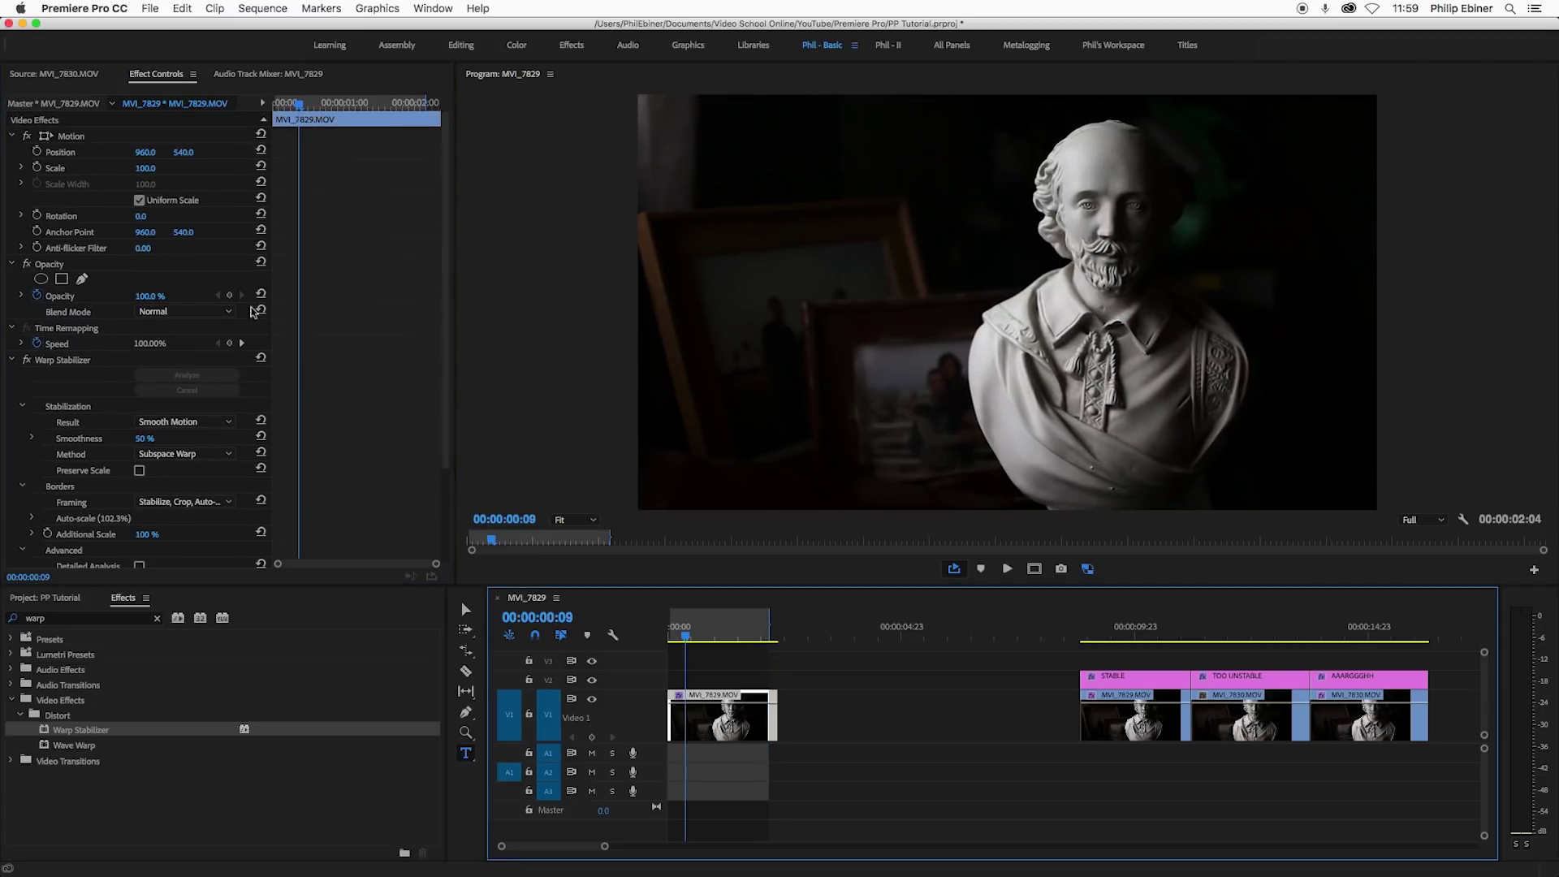
# Tick Detailed Analysis in Warp Stabilizer's Advanced section and wait for the re-analysis
pyautogui.scroll(-3, 341, 487)
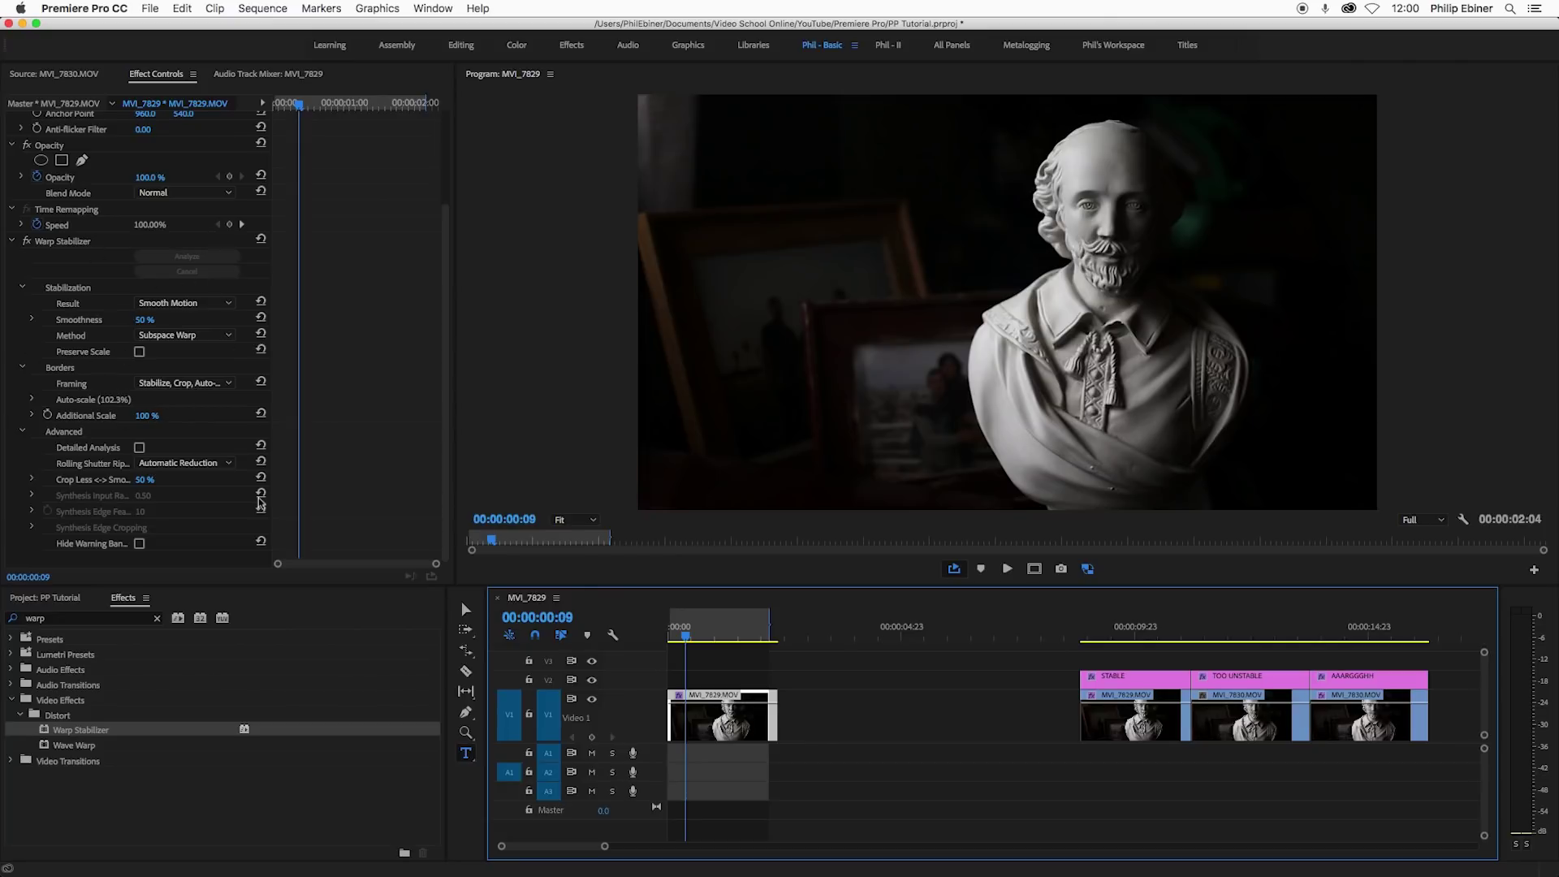
pyautogui.click(140, 449)
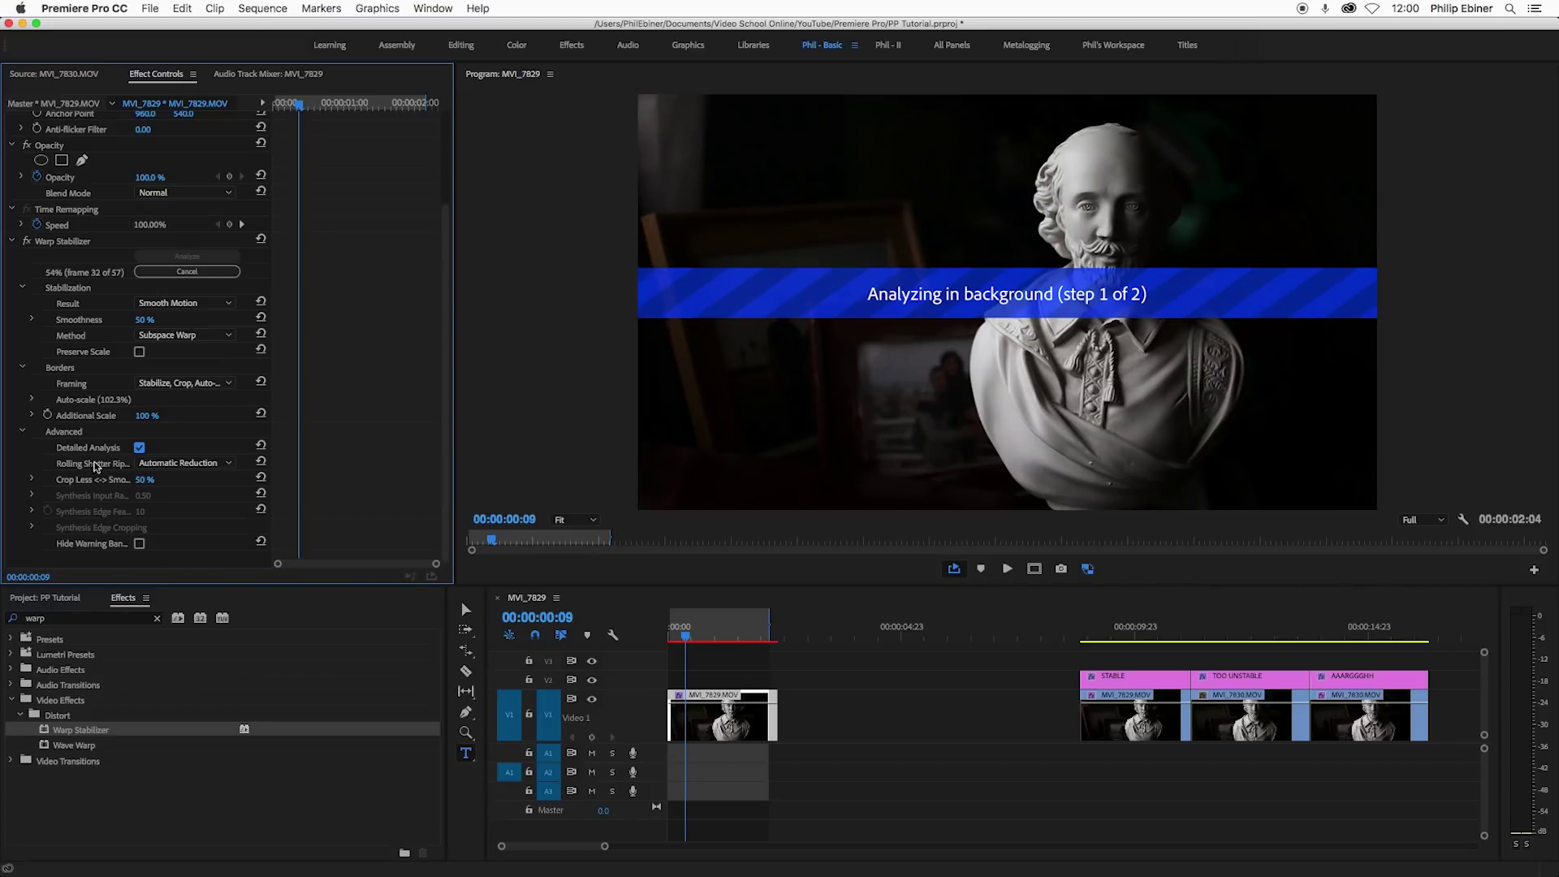
pyautogui.click(186, 463)
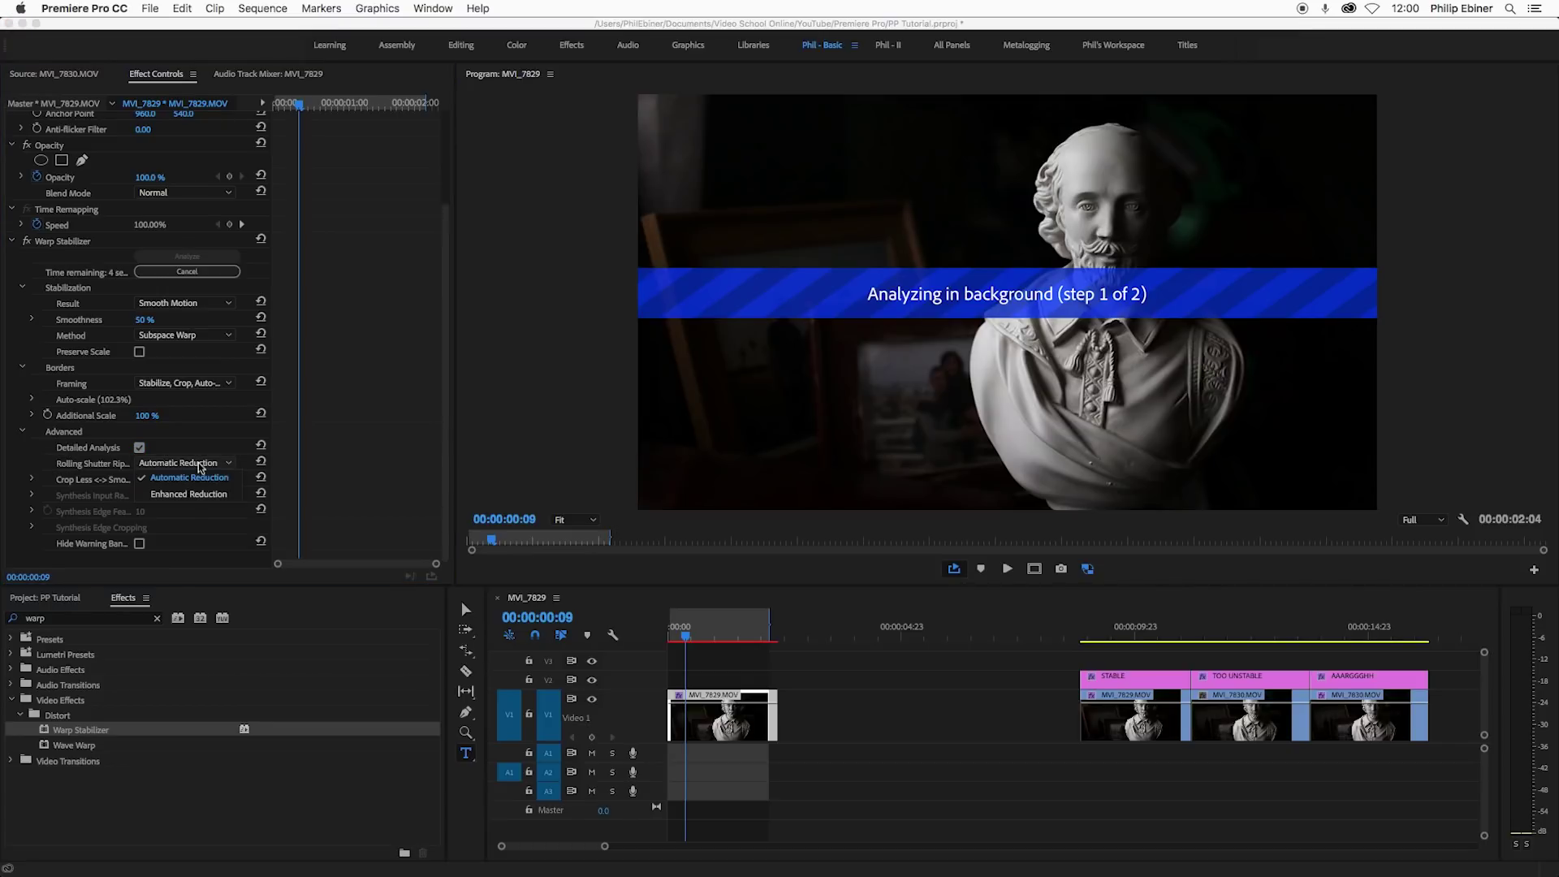
pyautogui.click(366, 450)
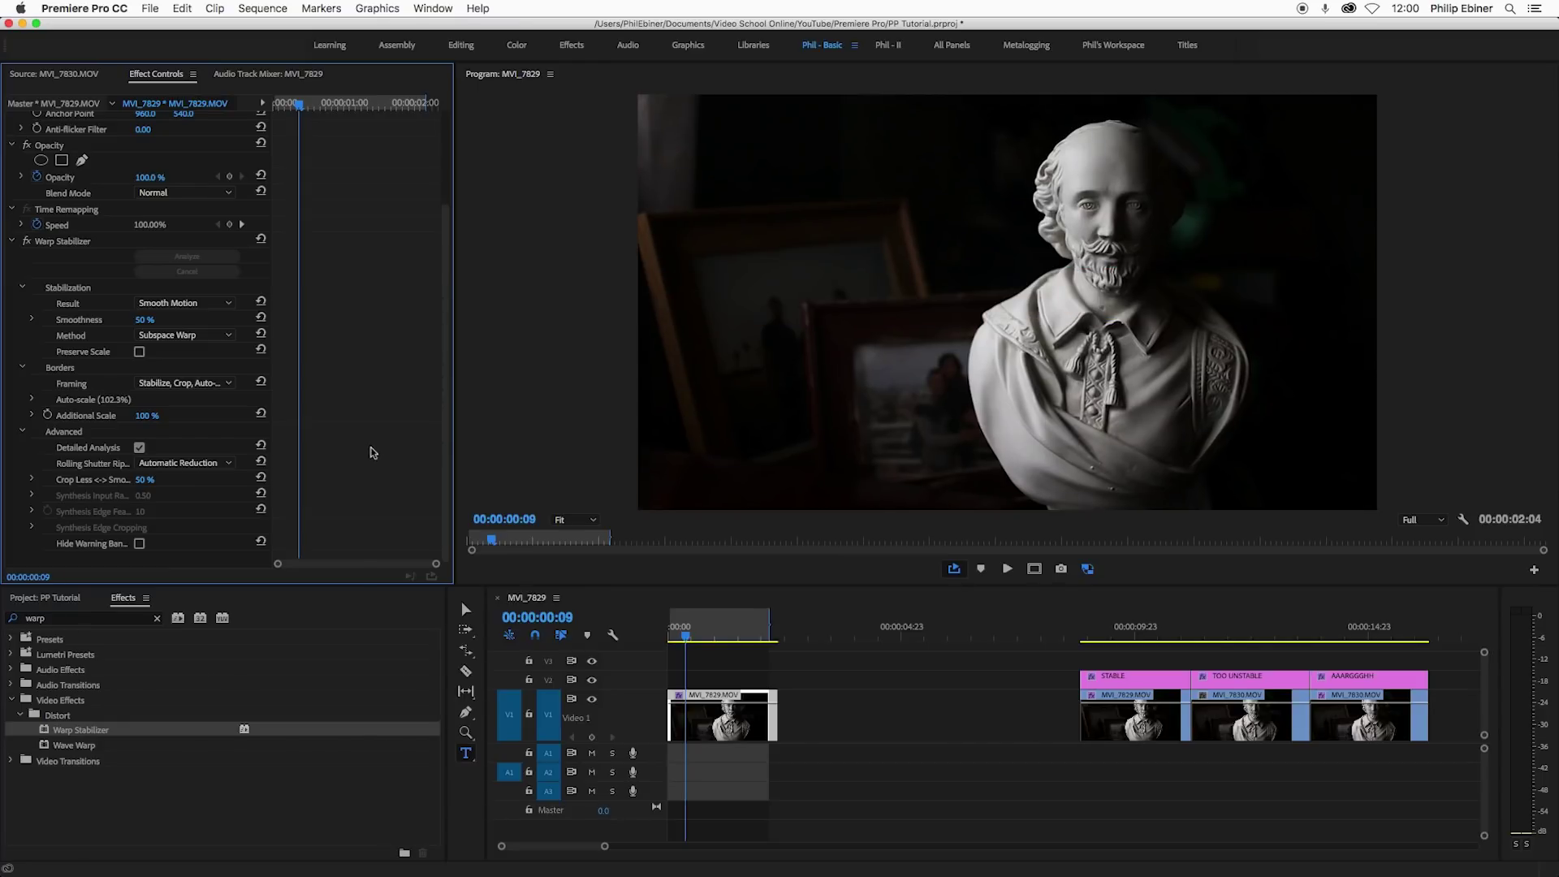
pyautogui.click(178, 462)
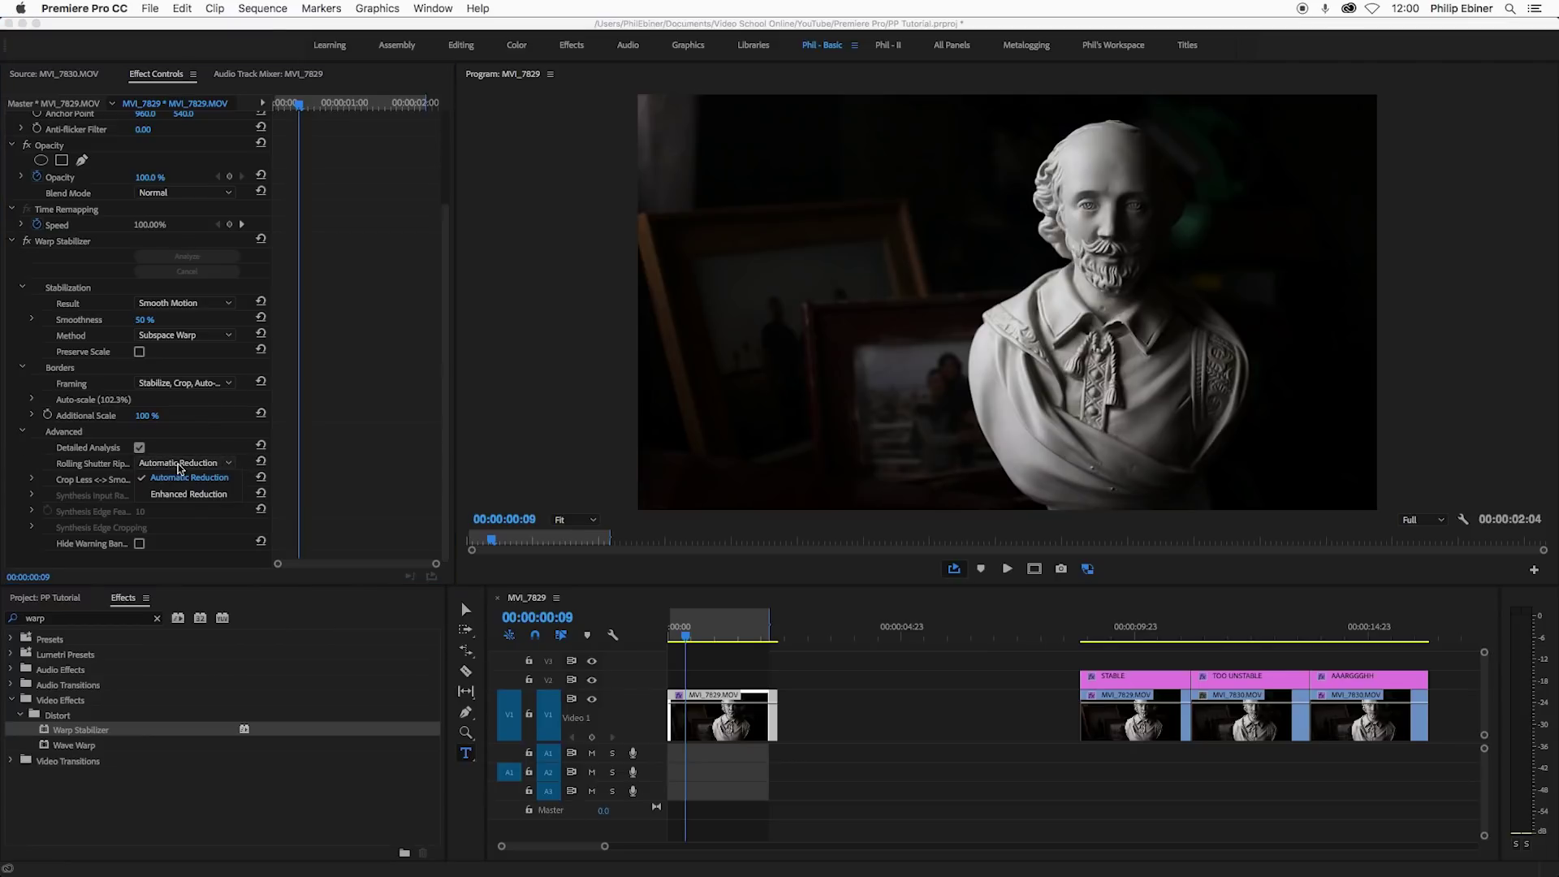
# Set Rolling Shutter Ripple to Enhanced Reduction and widen the Effect Controls columns
pyautogui.click(219, 495)
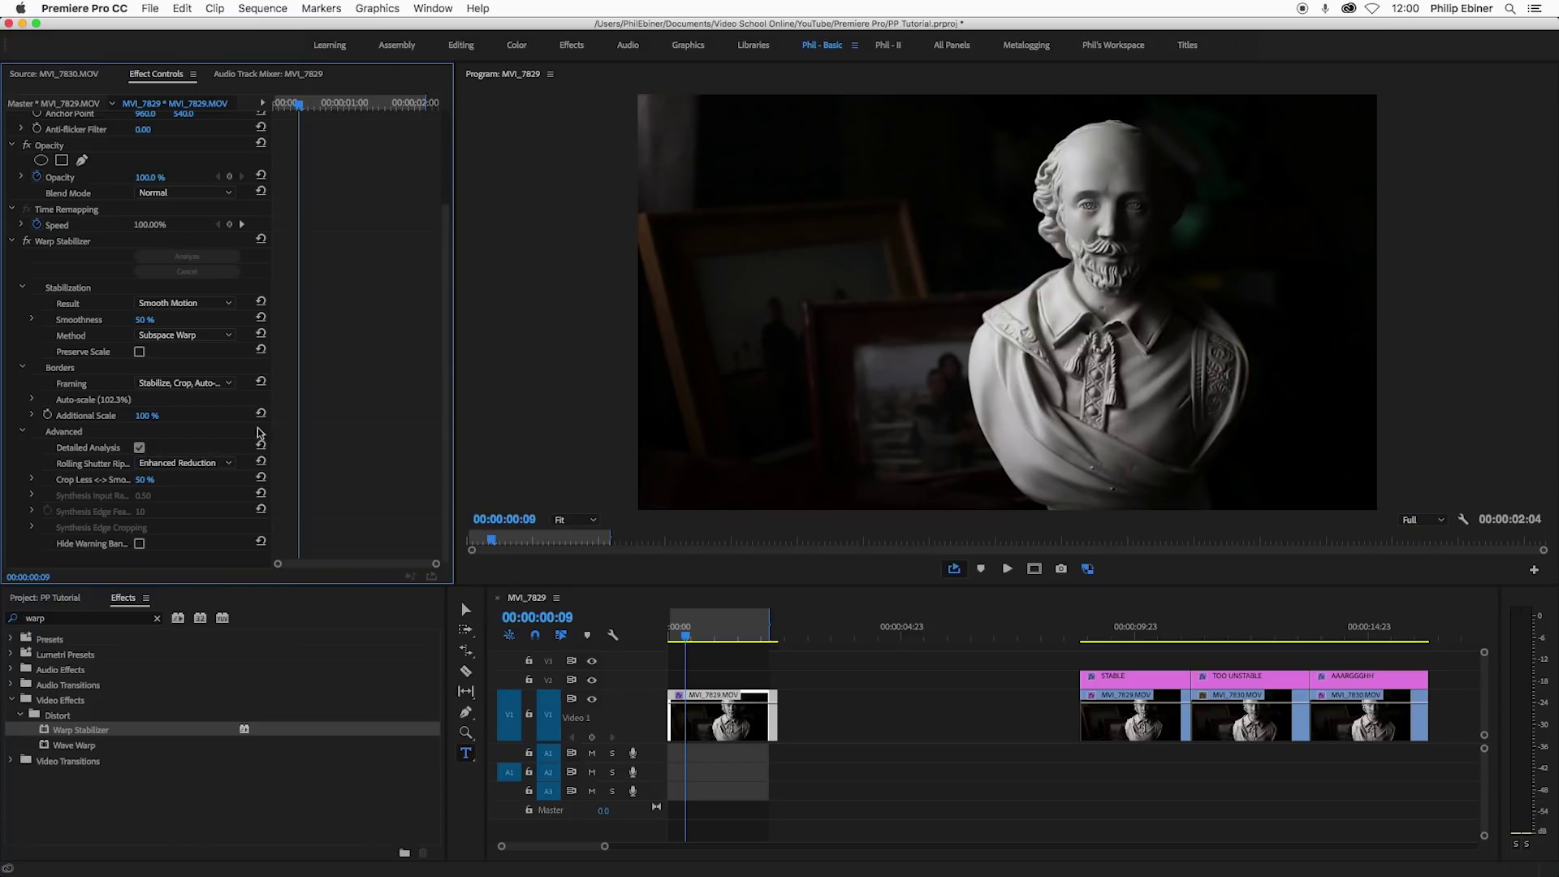
pyautogui.moveTo(277, 240); pyautogui.dragTo(388, 240)
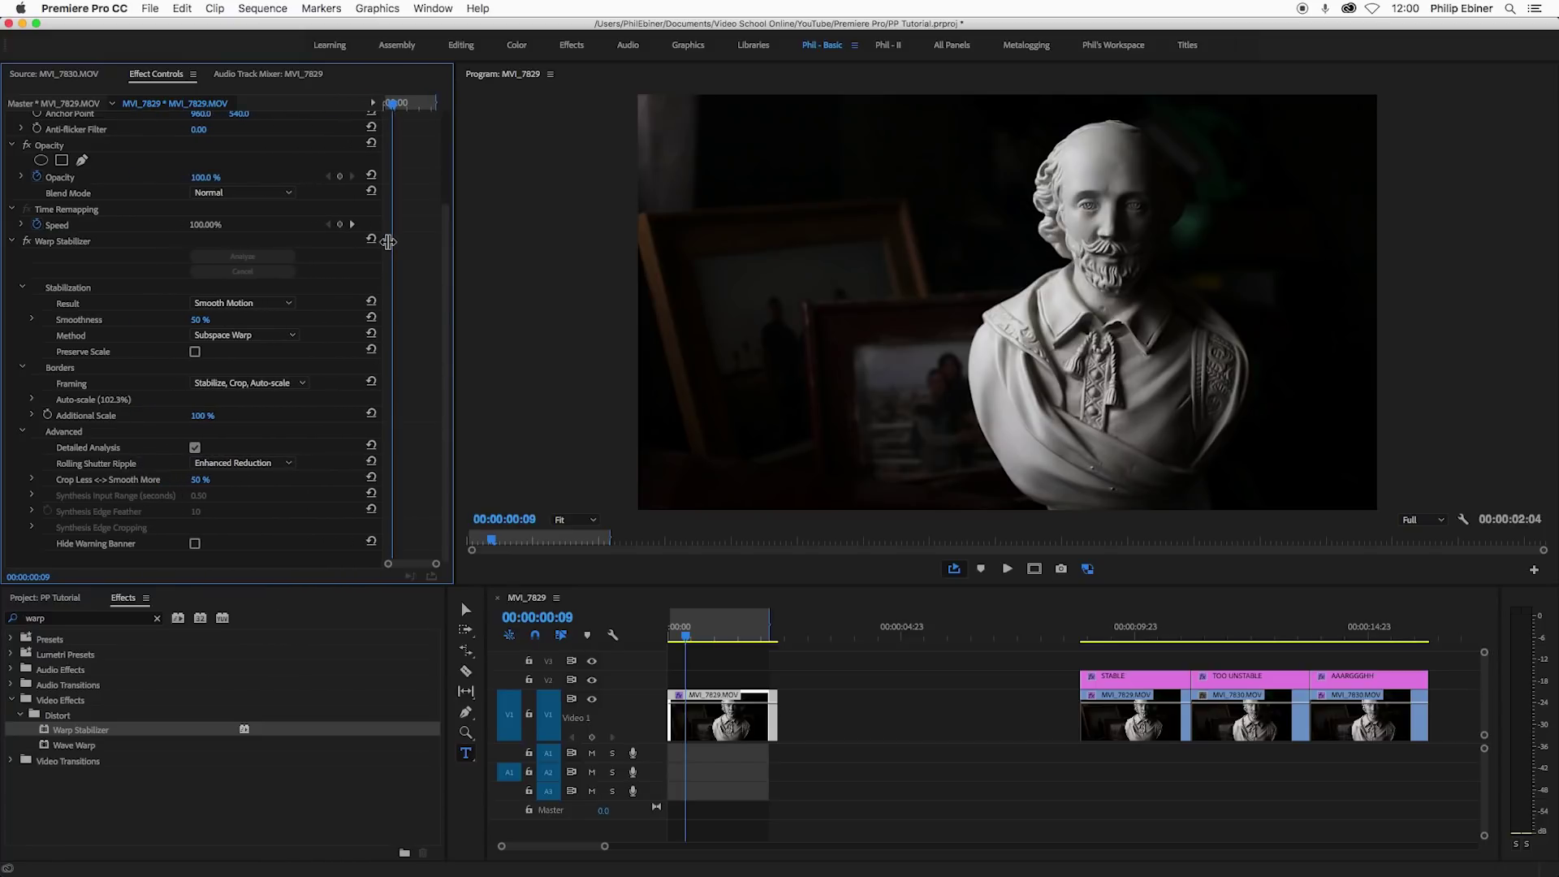
pyautogui.click(201, 480)
pyautogui.press('Return')
pyautogui.click(675, 633)
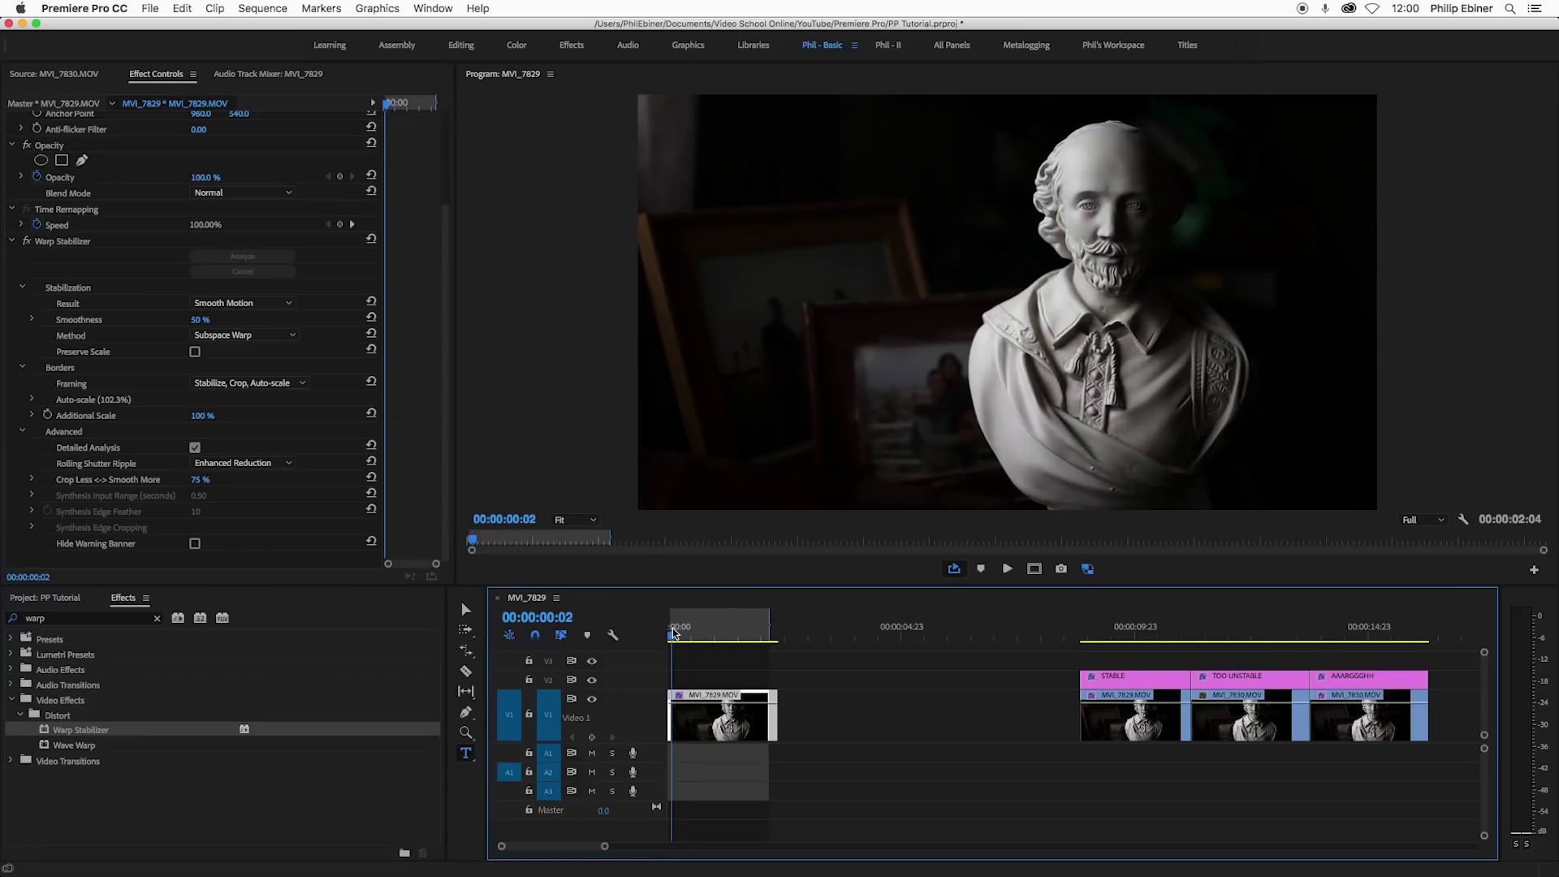
pyautogui.press('space')
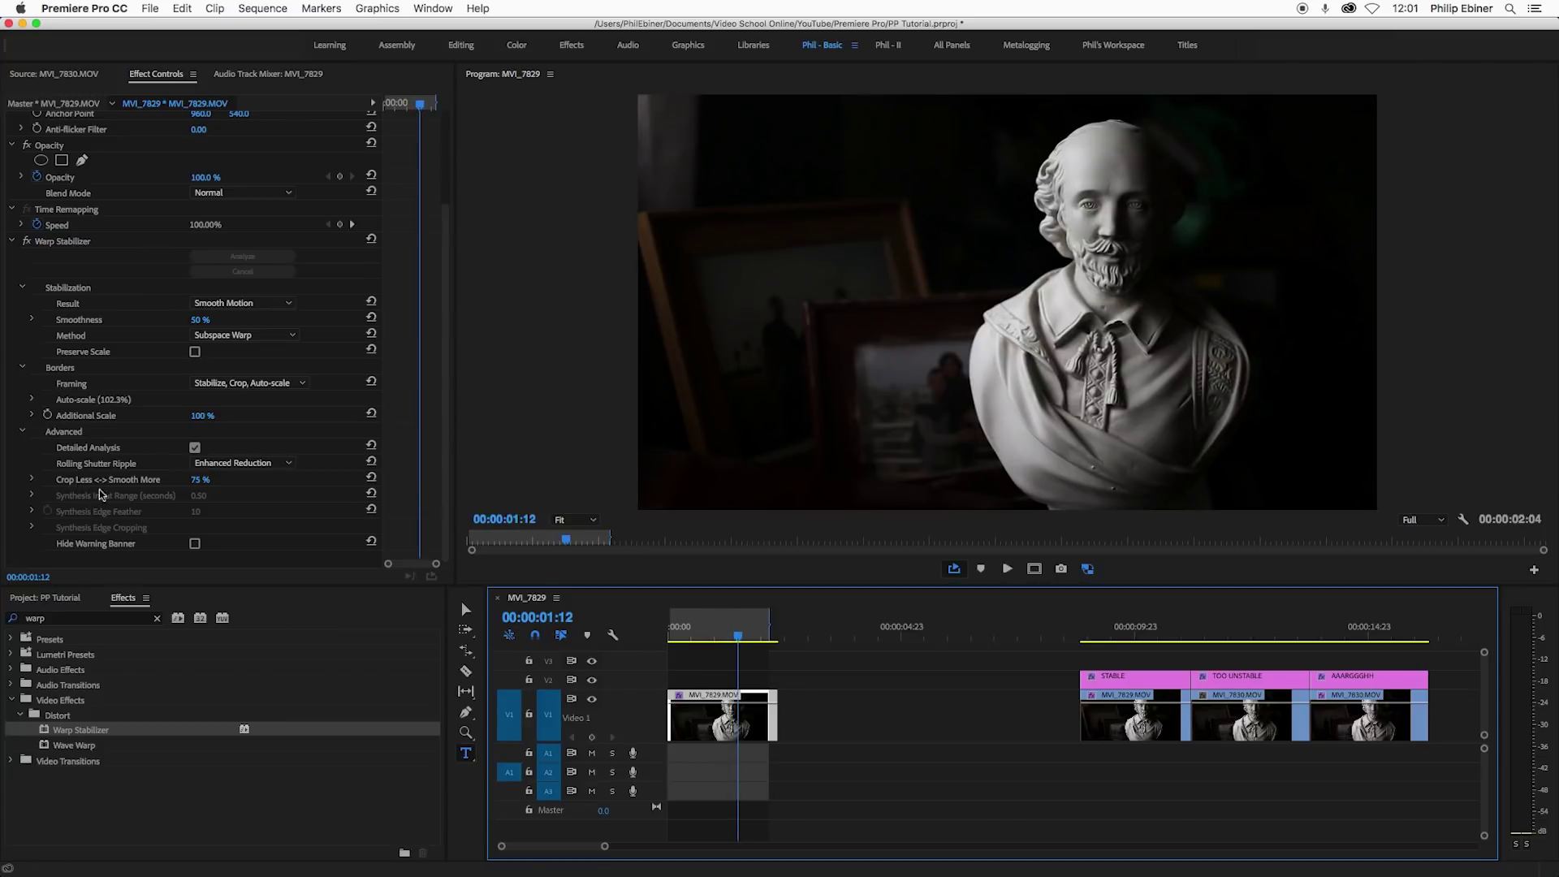
pyautogui.click(210, 481)
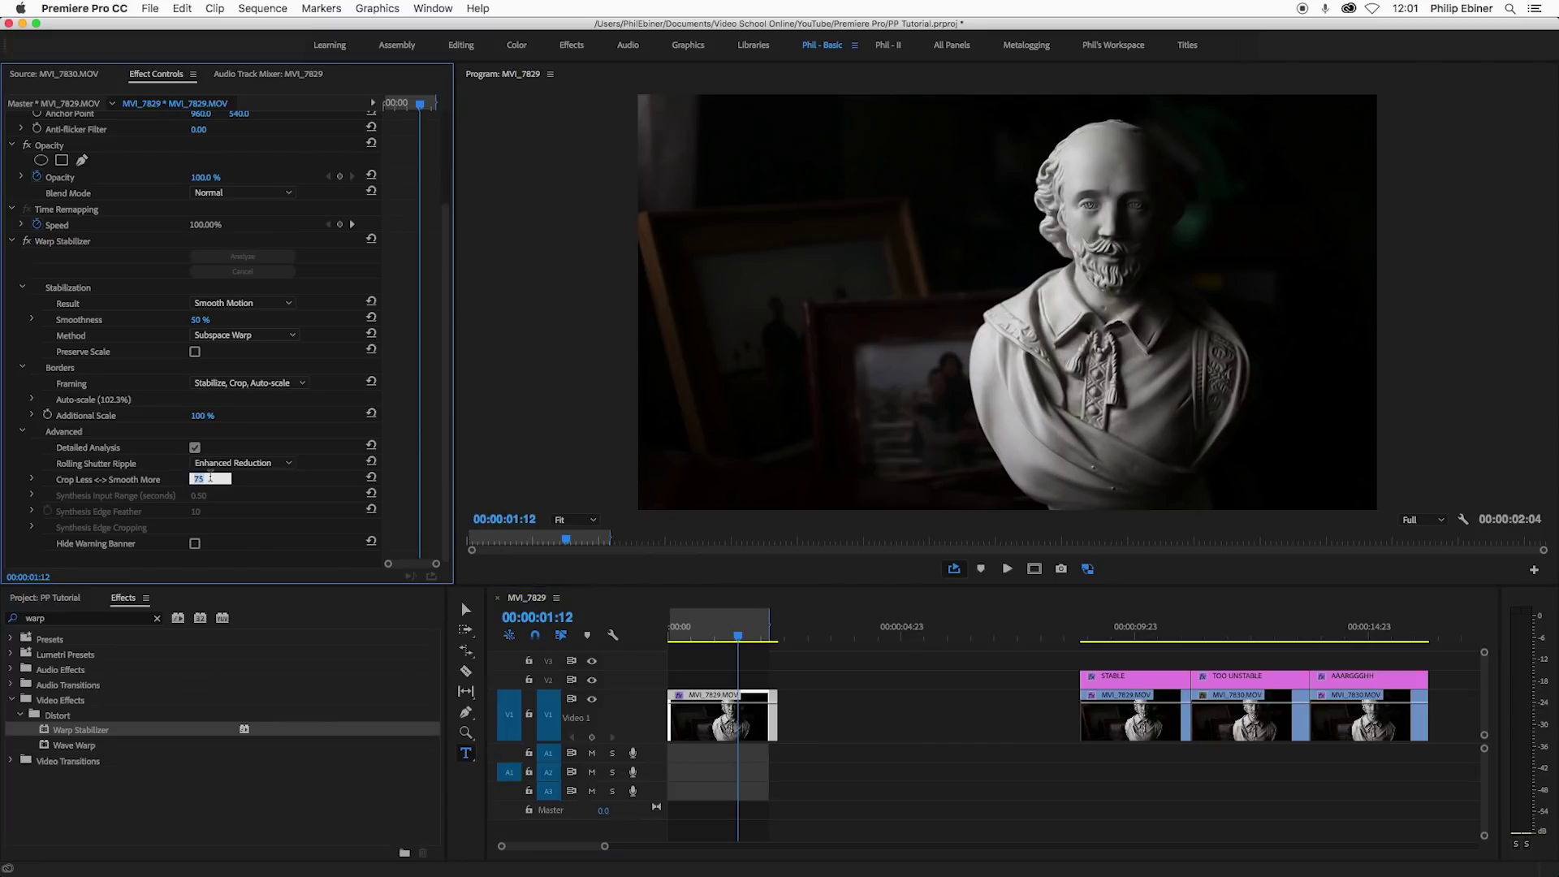
pyautogui.press('Return')
pyautogui.press('Return')
pyautogui.press('Home')
pyautogui.press('space')
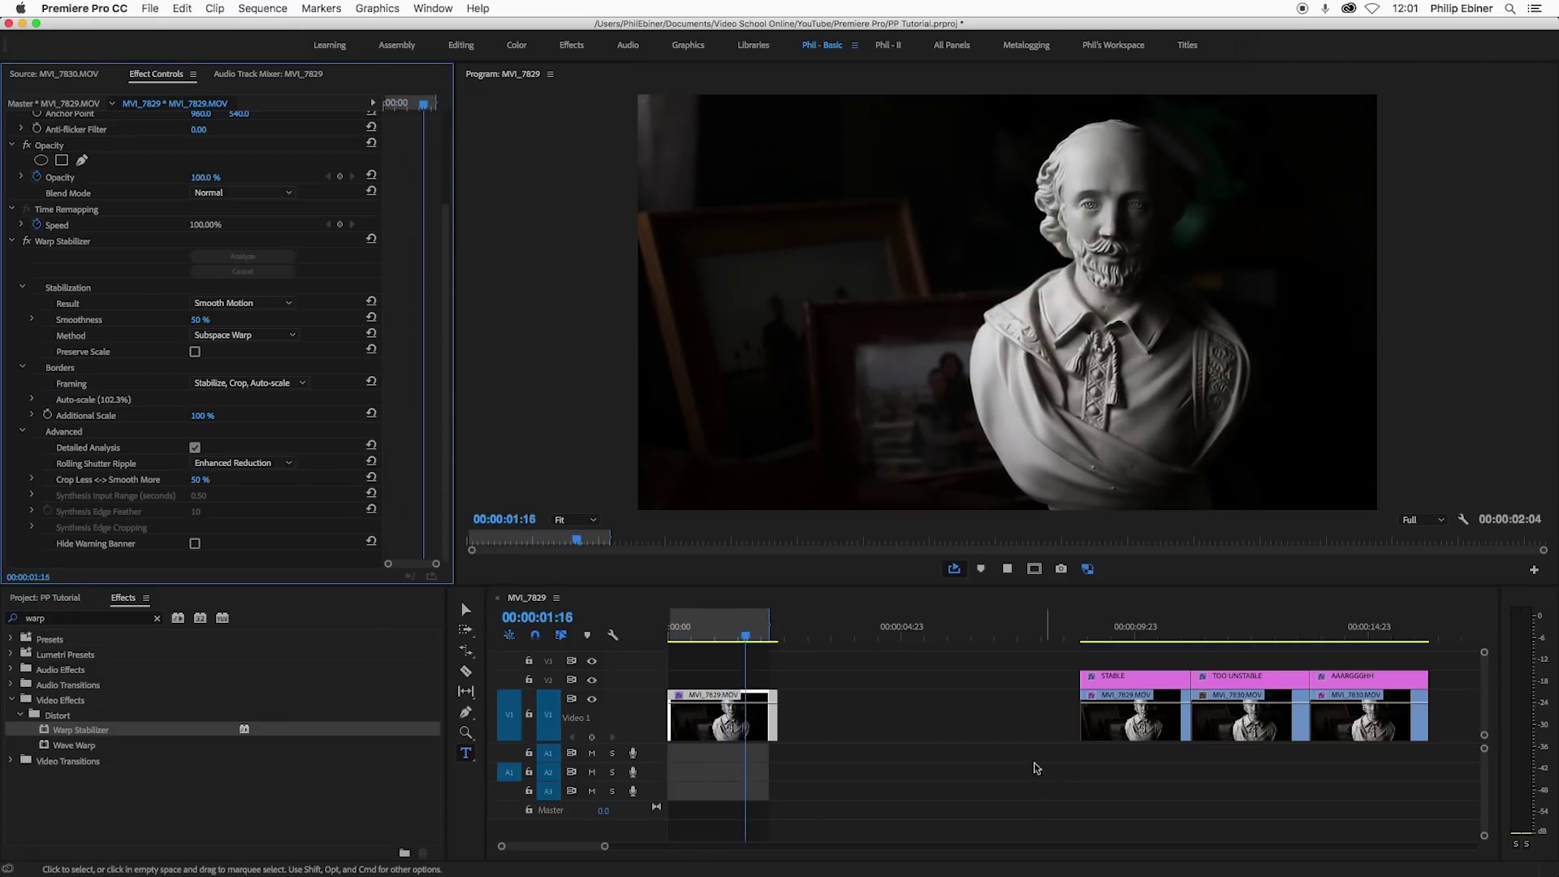
pyautogui.press('space')
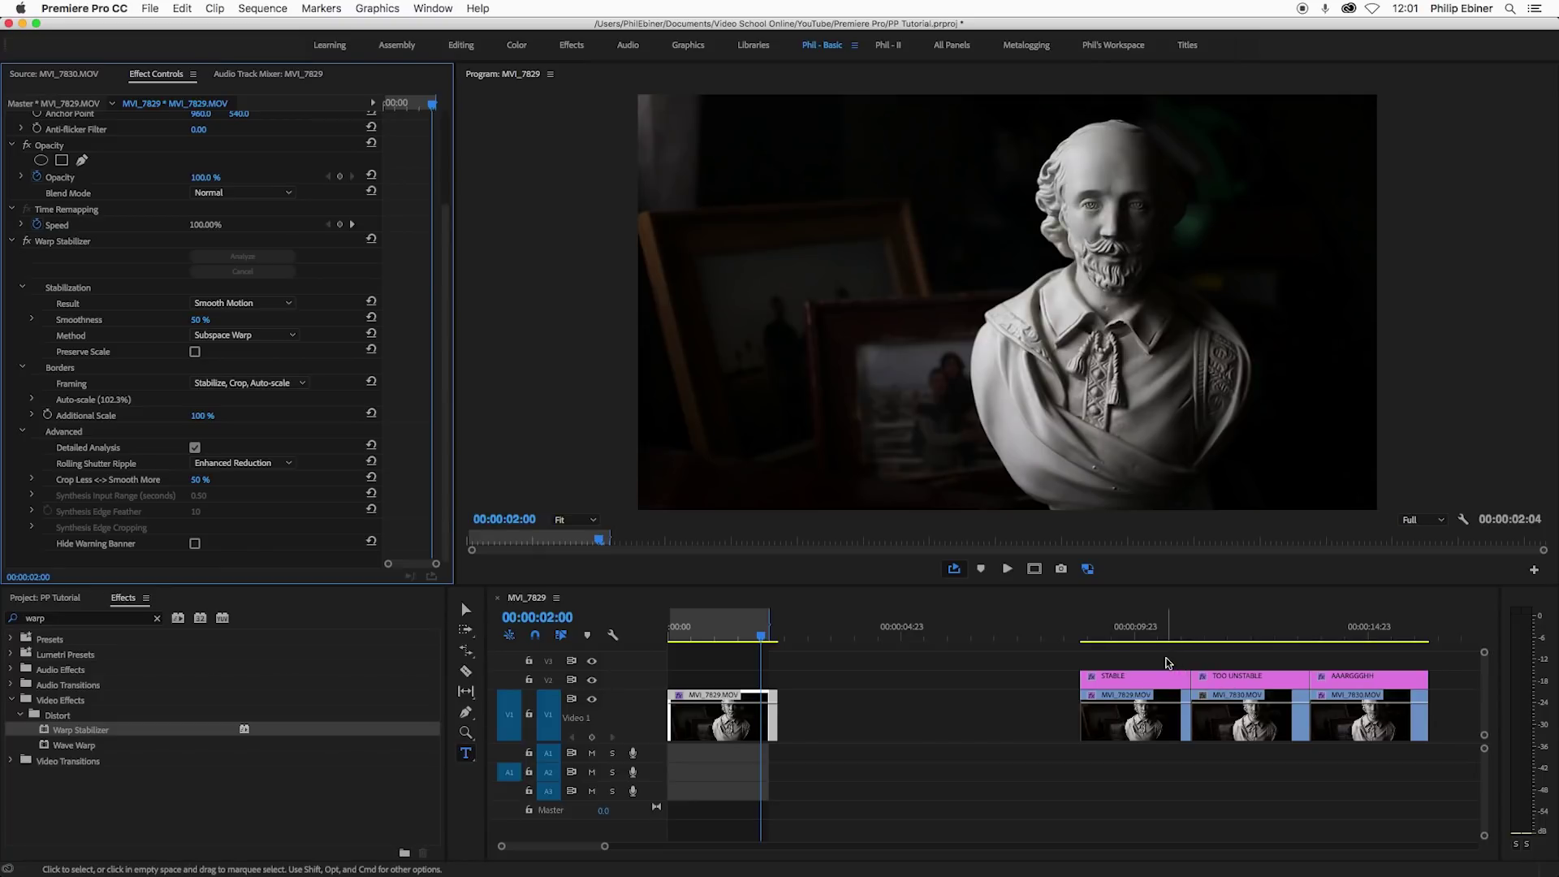
pyautogui.moveTo(1265, 728); pyautogui.dragTo(870, 729)
# Mark MVI_7830 as the playback range and play the still-shaky clip
pyautogui.click(794, 629)
pyautogui.click(797, 631)
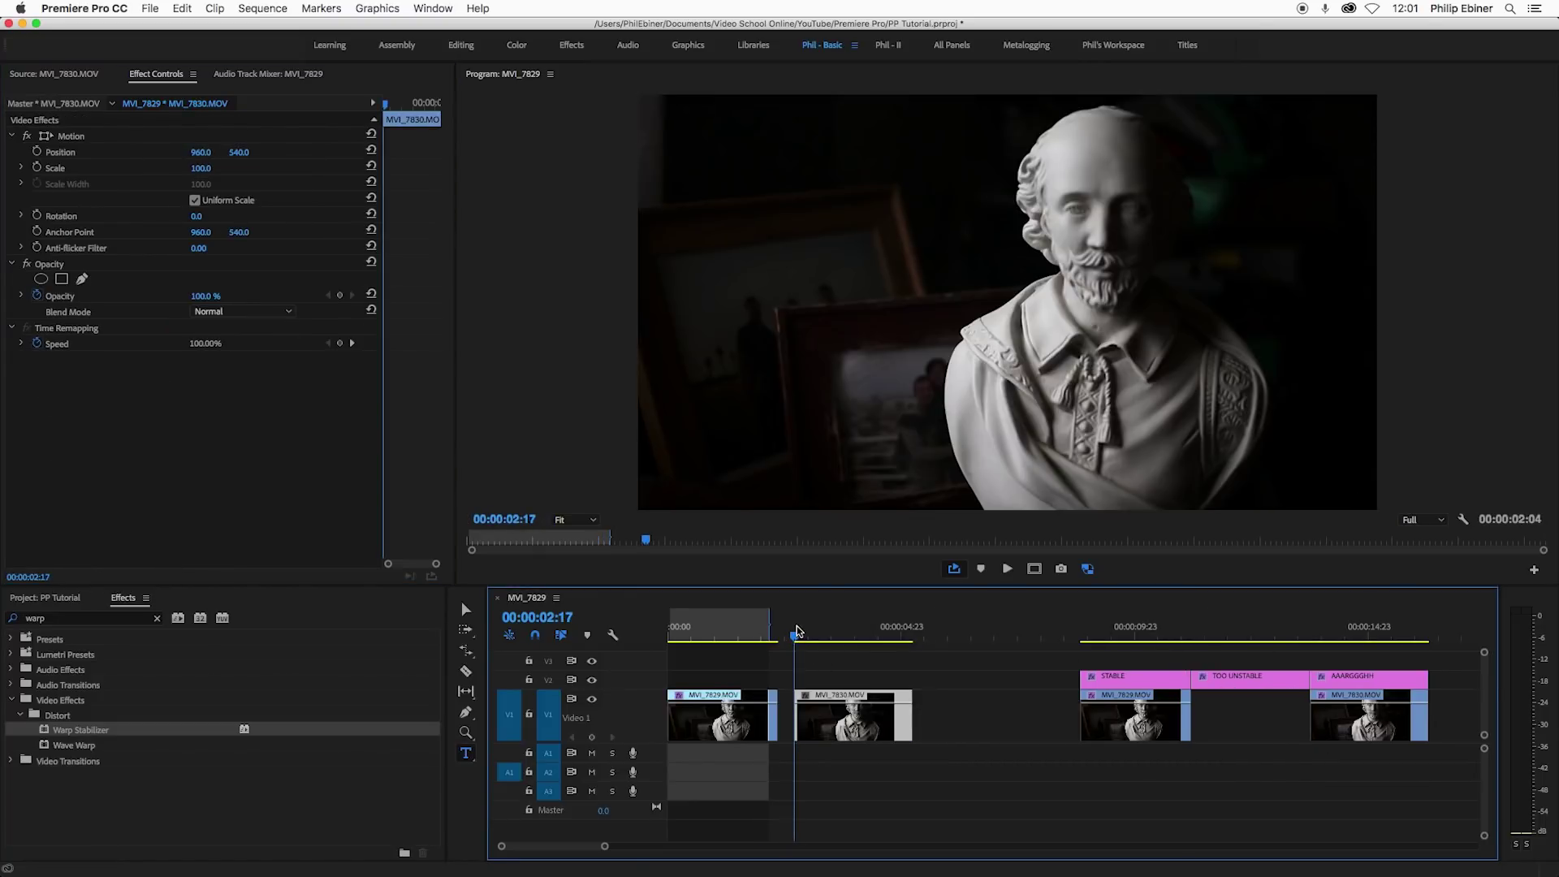
pyautogui.press('i')
pyautogui.press('Down')
pyautogui.press('o')
pyautogui.click(800, 634)
pyautogui.press('space')
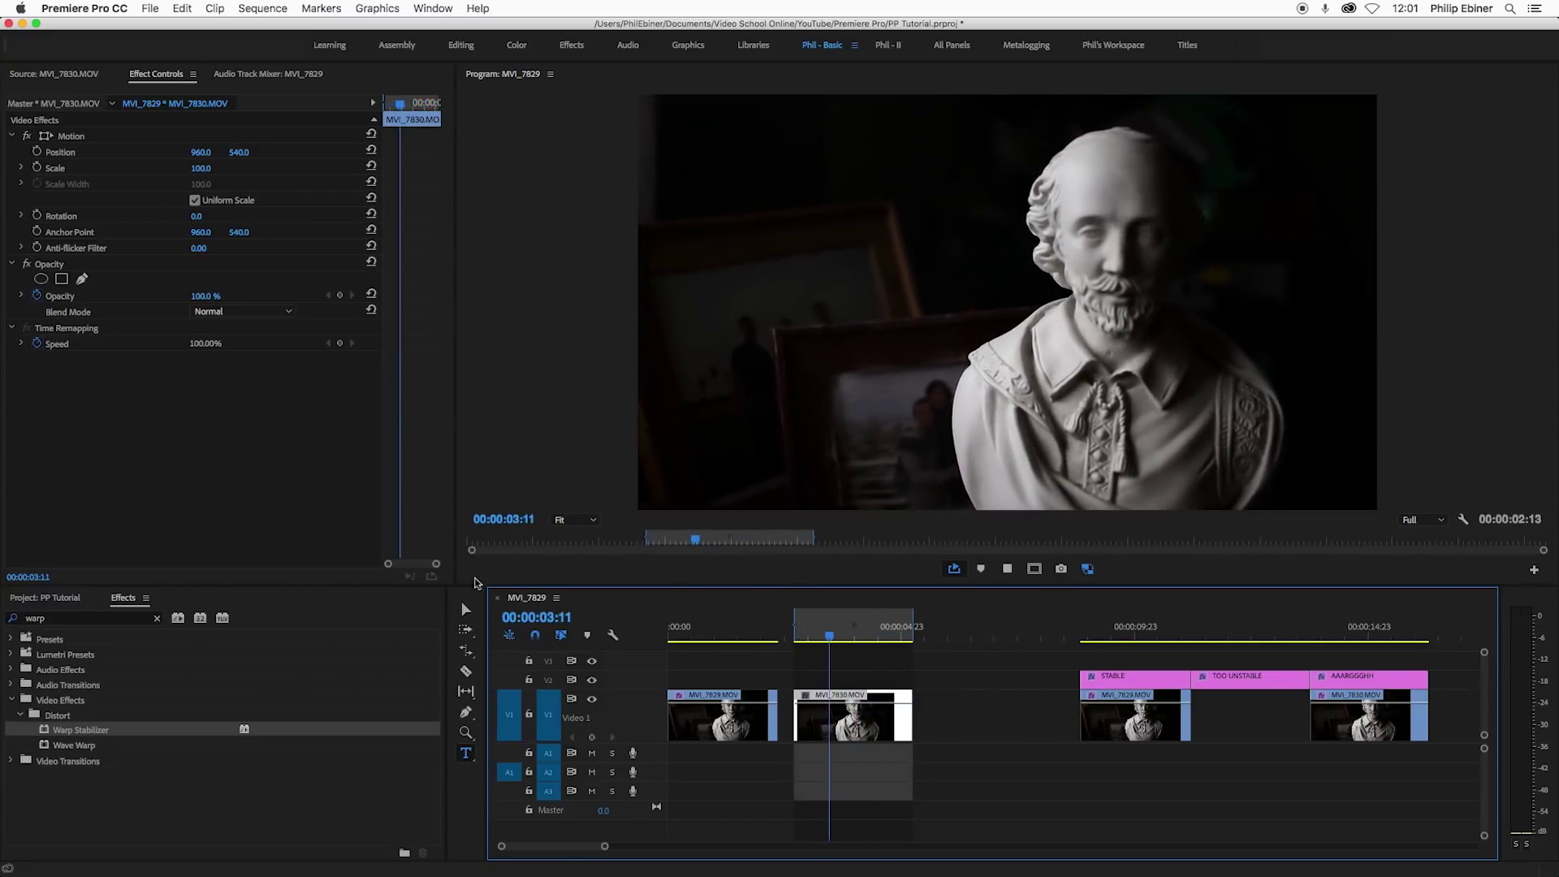
# Apply Warp Stabilizer to MVI_7830, analyzing to Smooth Motion 50% and auto-scale 113.4%
pyautogui.click(289, 715)
pyautogui.moveTo(861, 728); pyautogui.dragTo(862, 730)
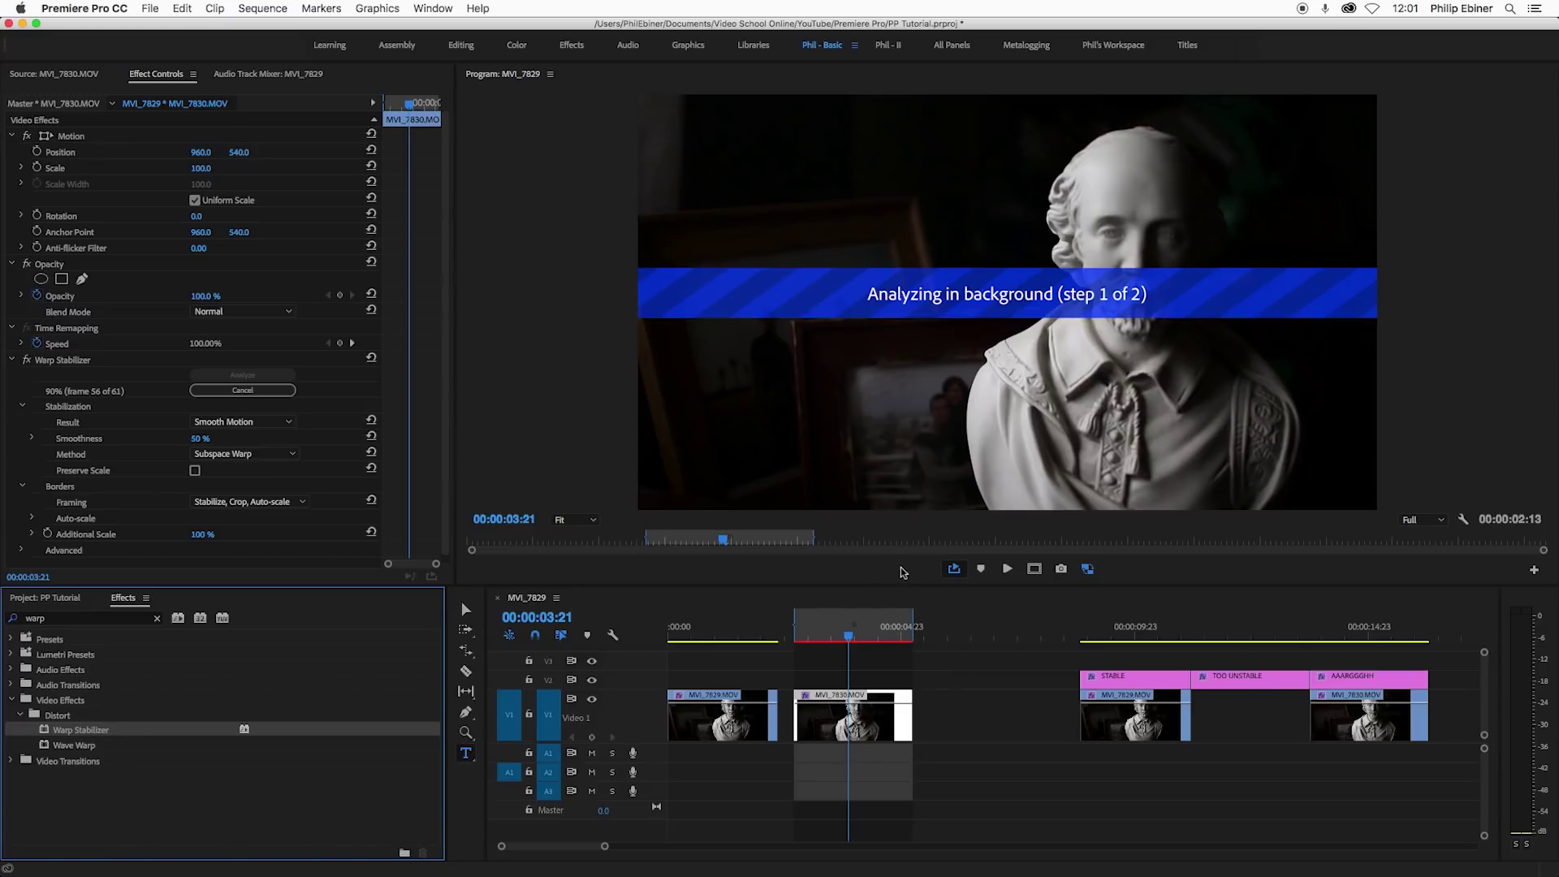
pyautogui.click(834, 640)
pyautogui.press('space')
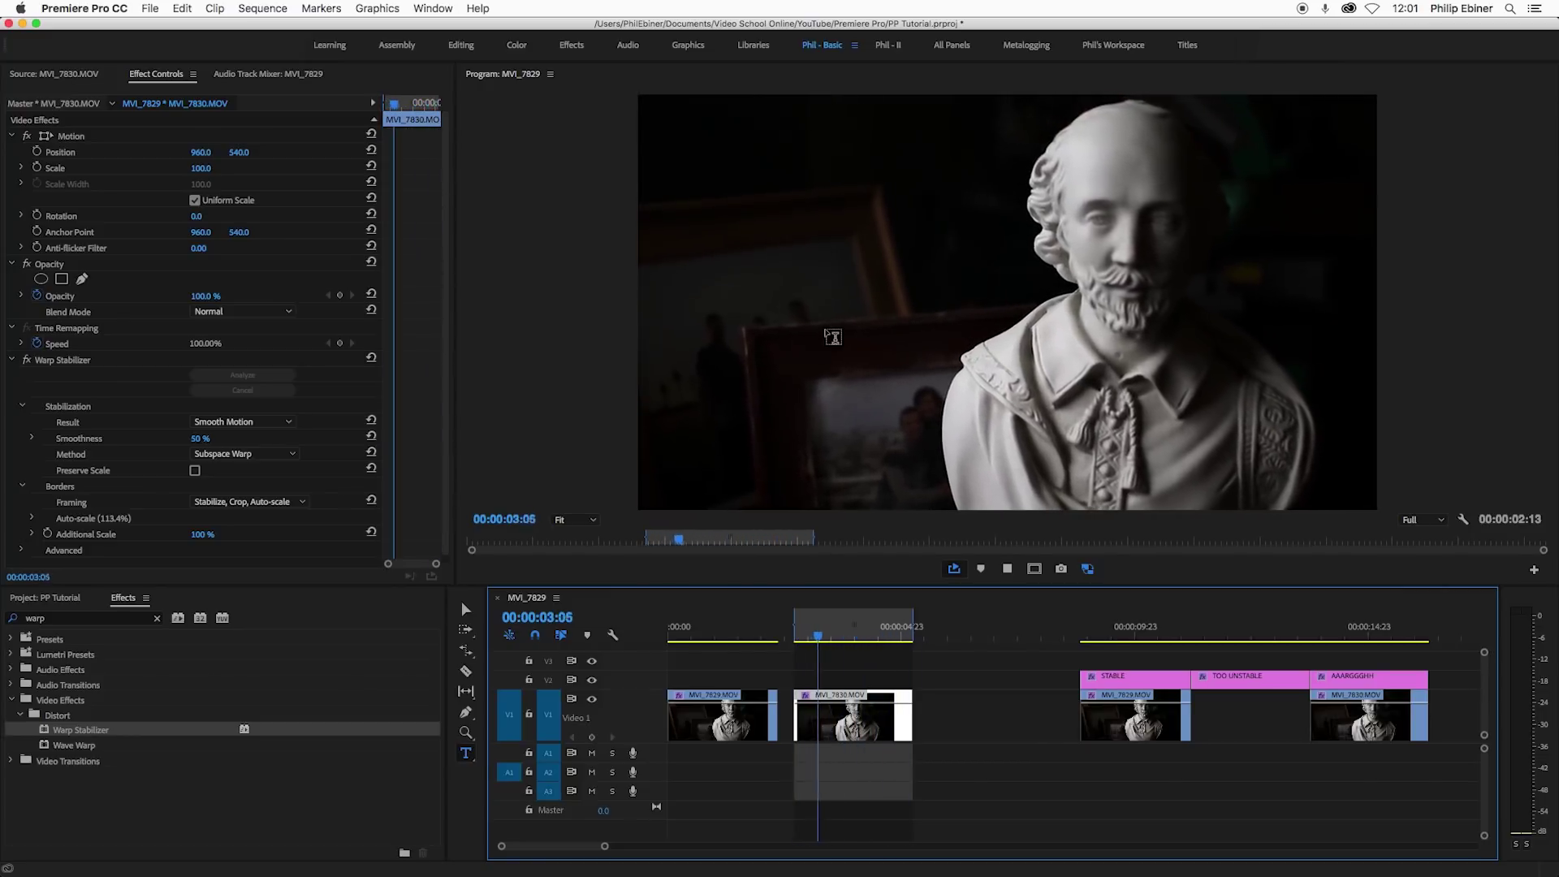
pyautogui.press('`')
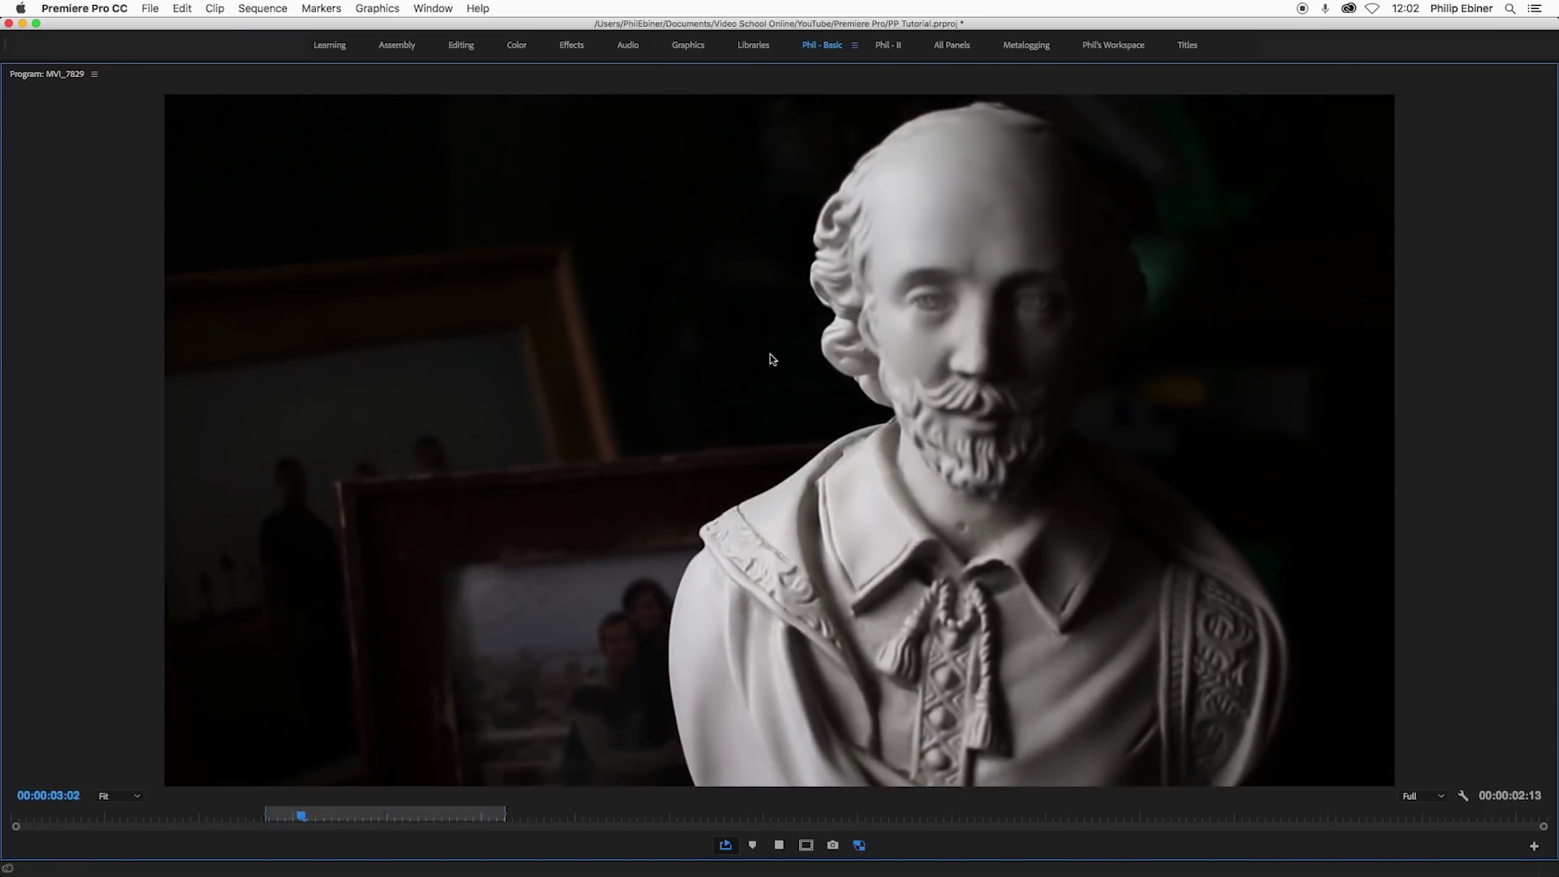
pyautogui.press('`')
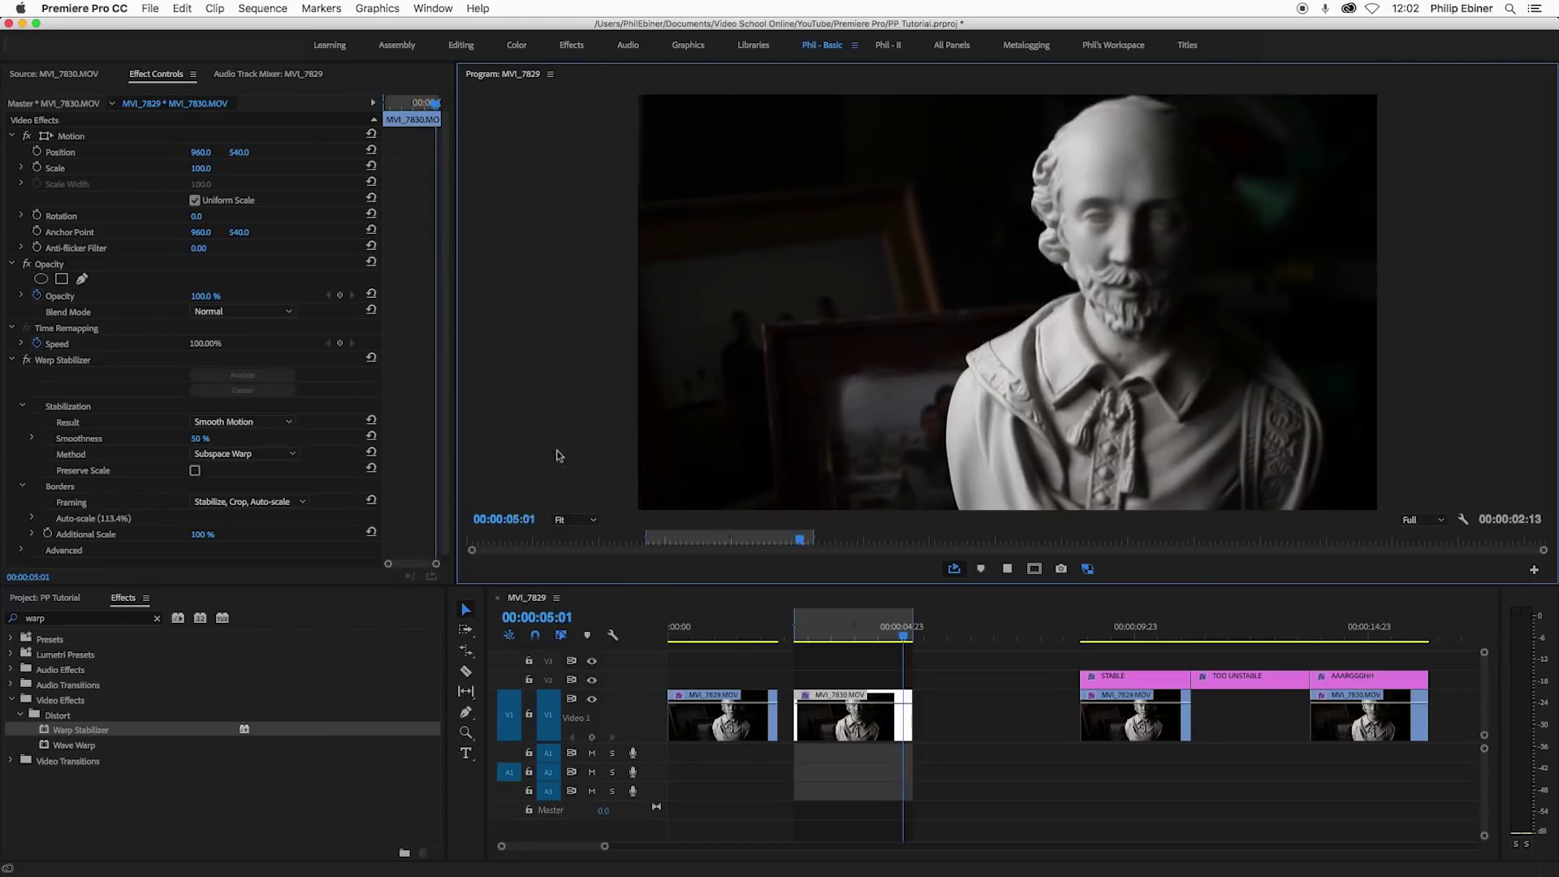
pyautogui.press('space')
# Set the Warp Stabilizer method to Position and play the clip to judge it
pyautogui.click(322, 407)
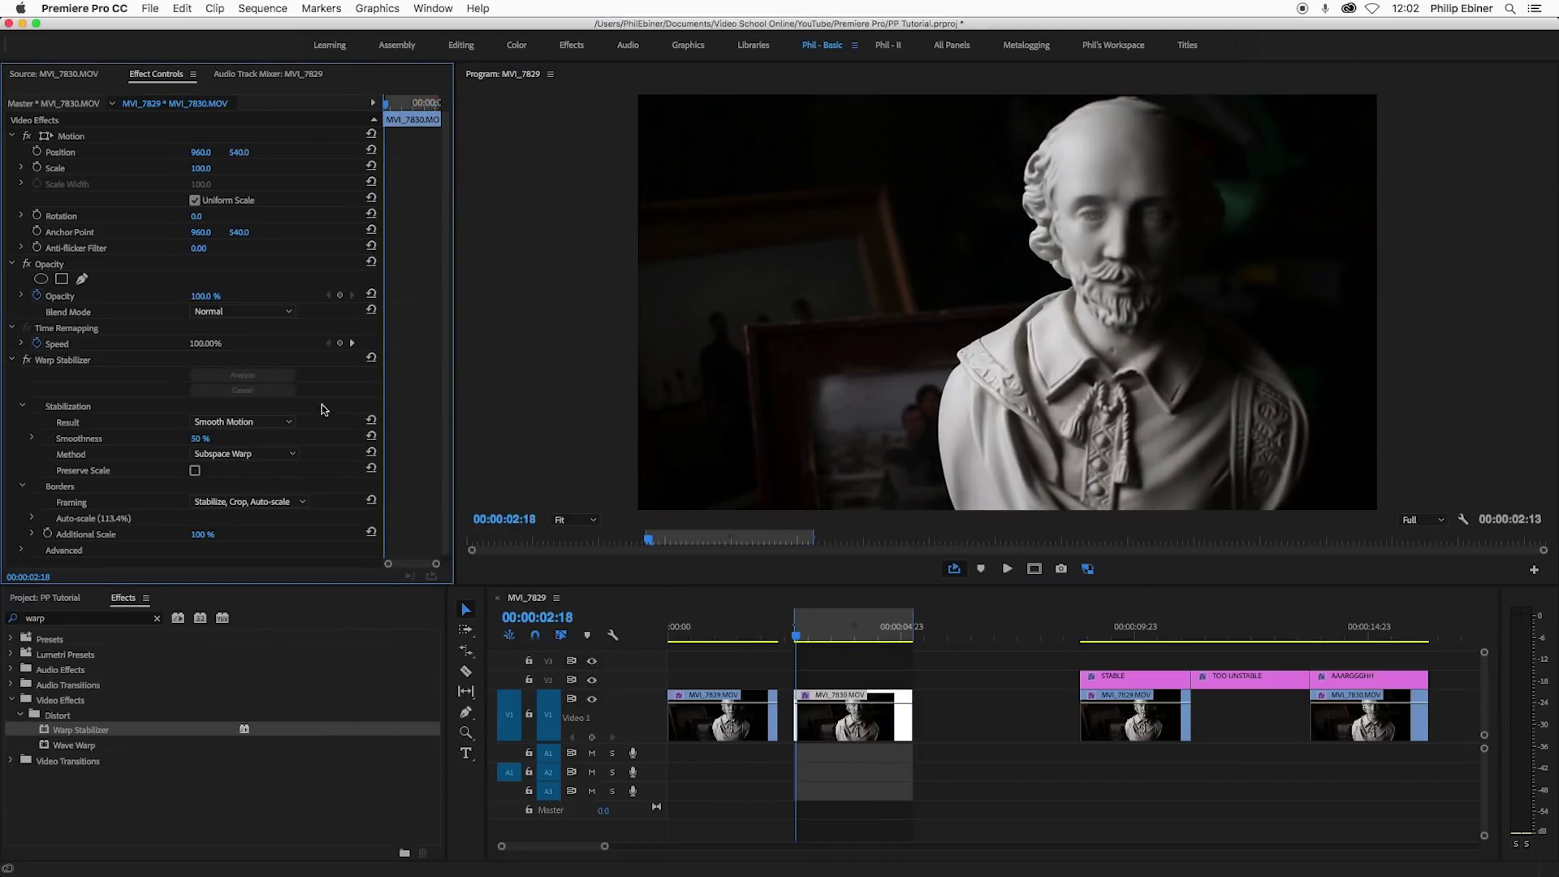
pyautogui.click(270, 457)
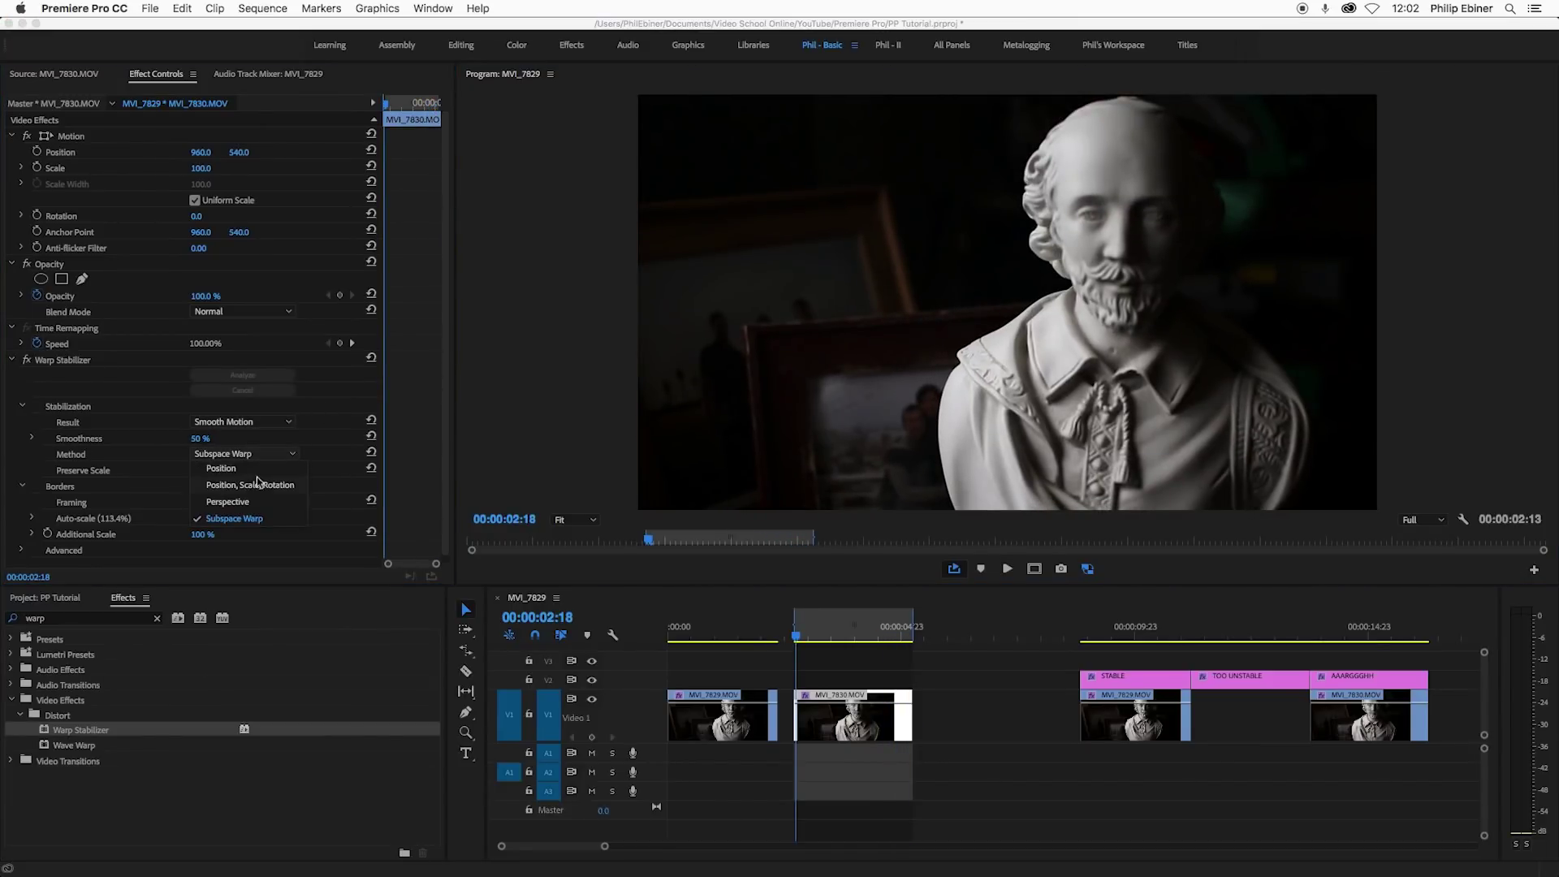
pyautogui.click(236, 470)
pyautogui.press('space')
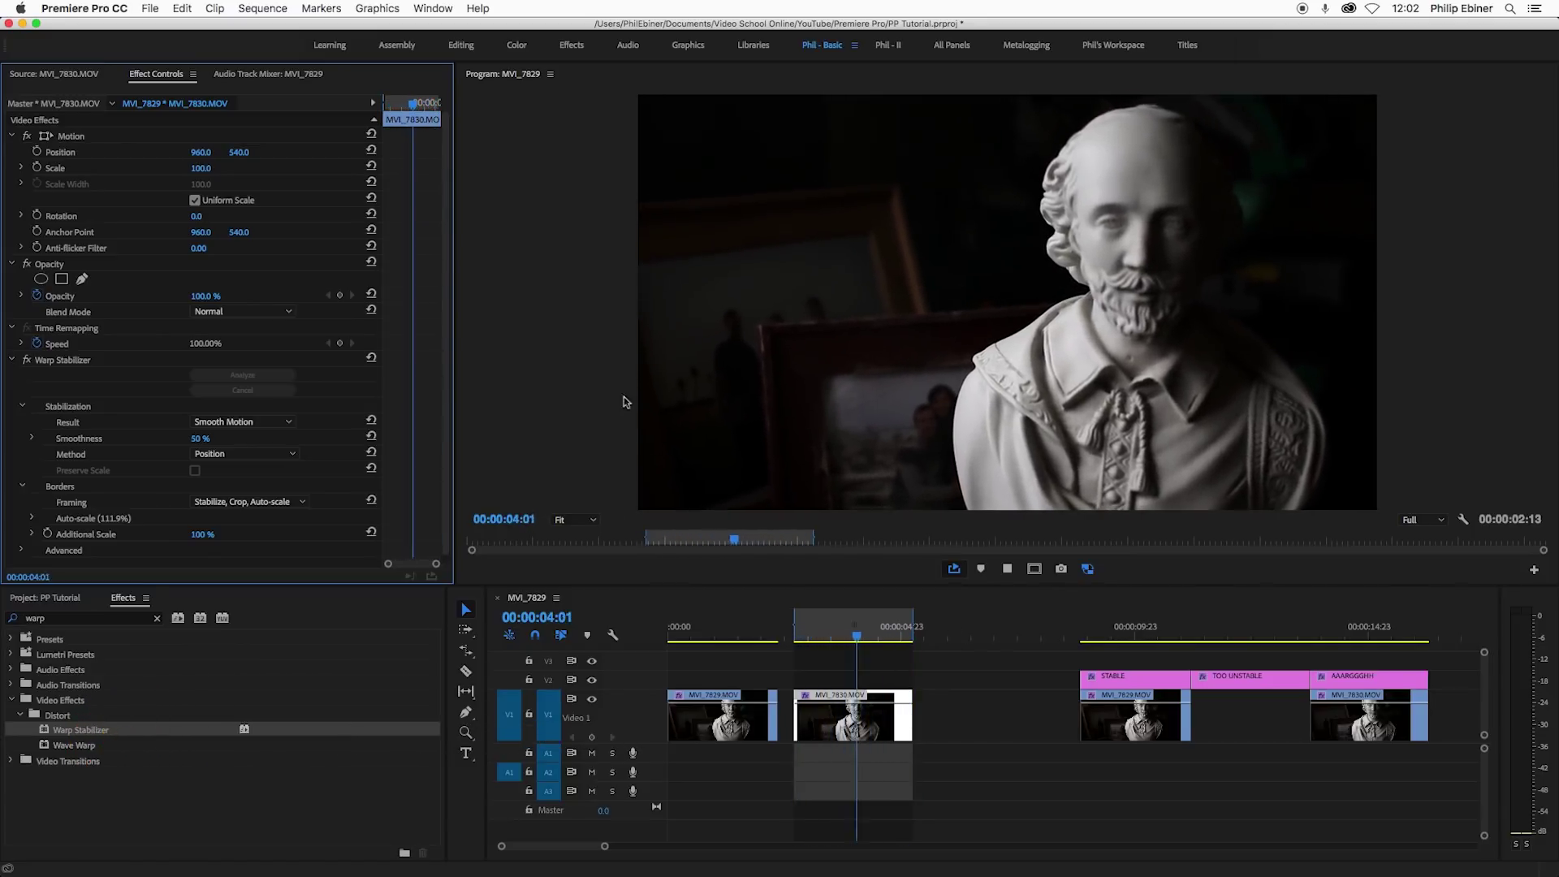
pyautogui.press('space')
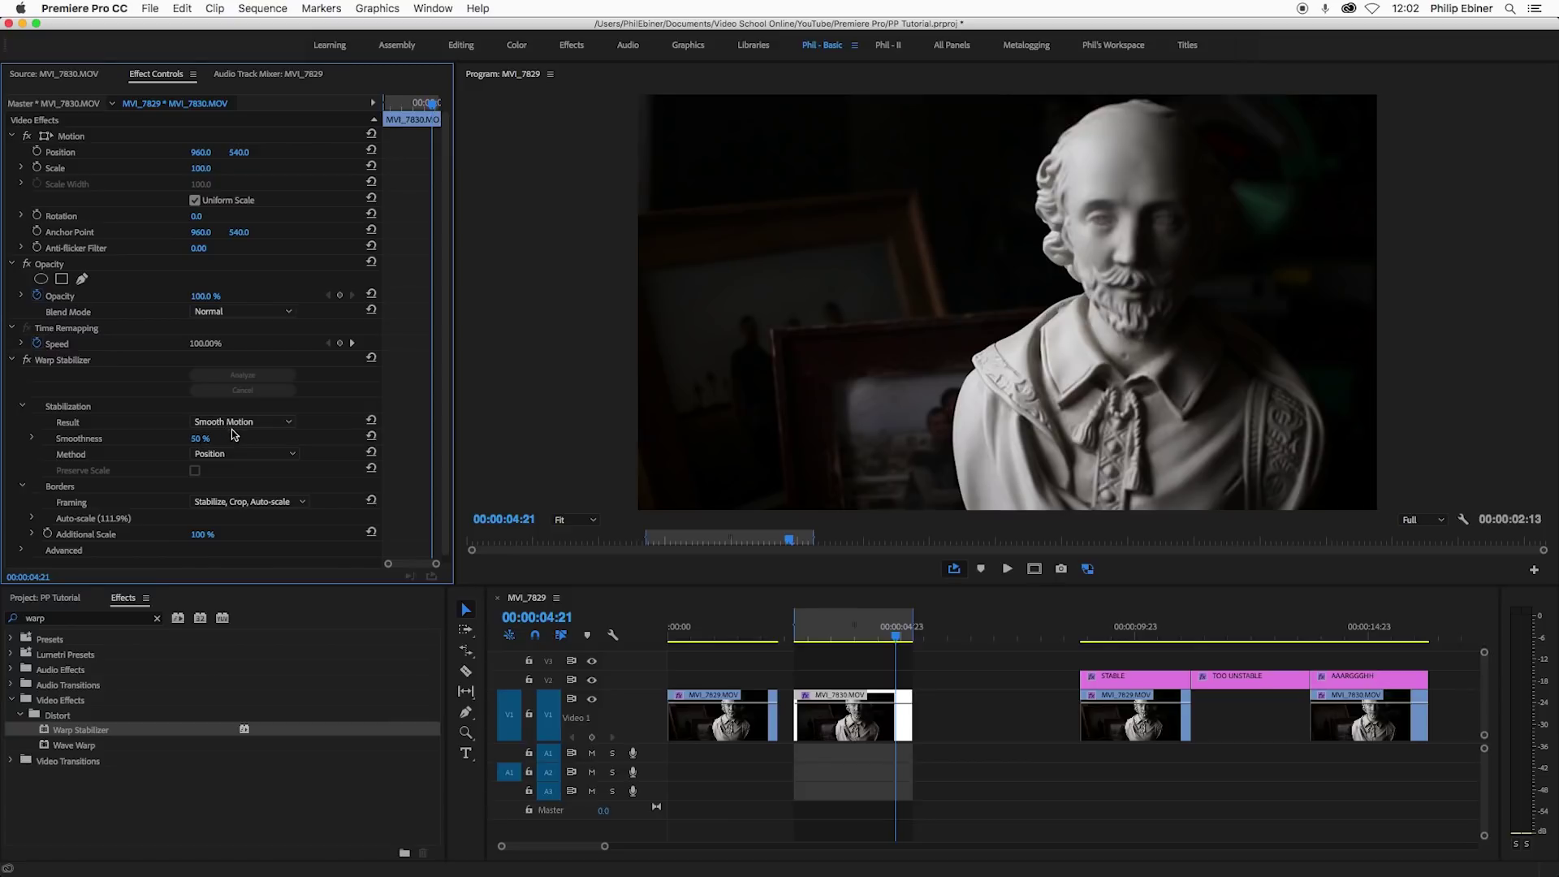
# Switch the method to Perspective and play back the re-stabilized result
pyautogui.click(243, 454)
pyautogui.click(235, 502)
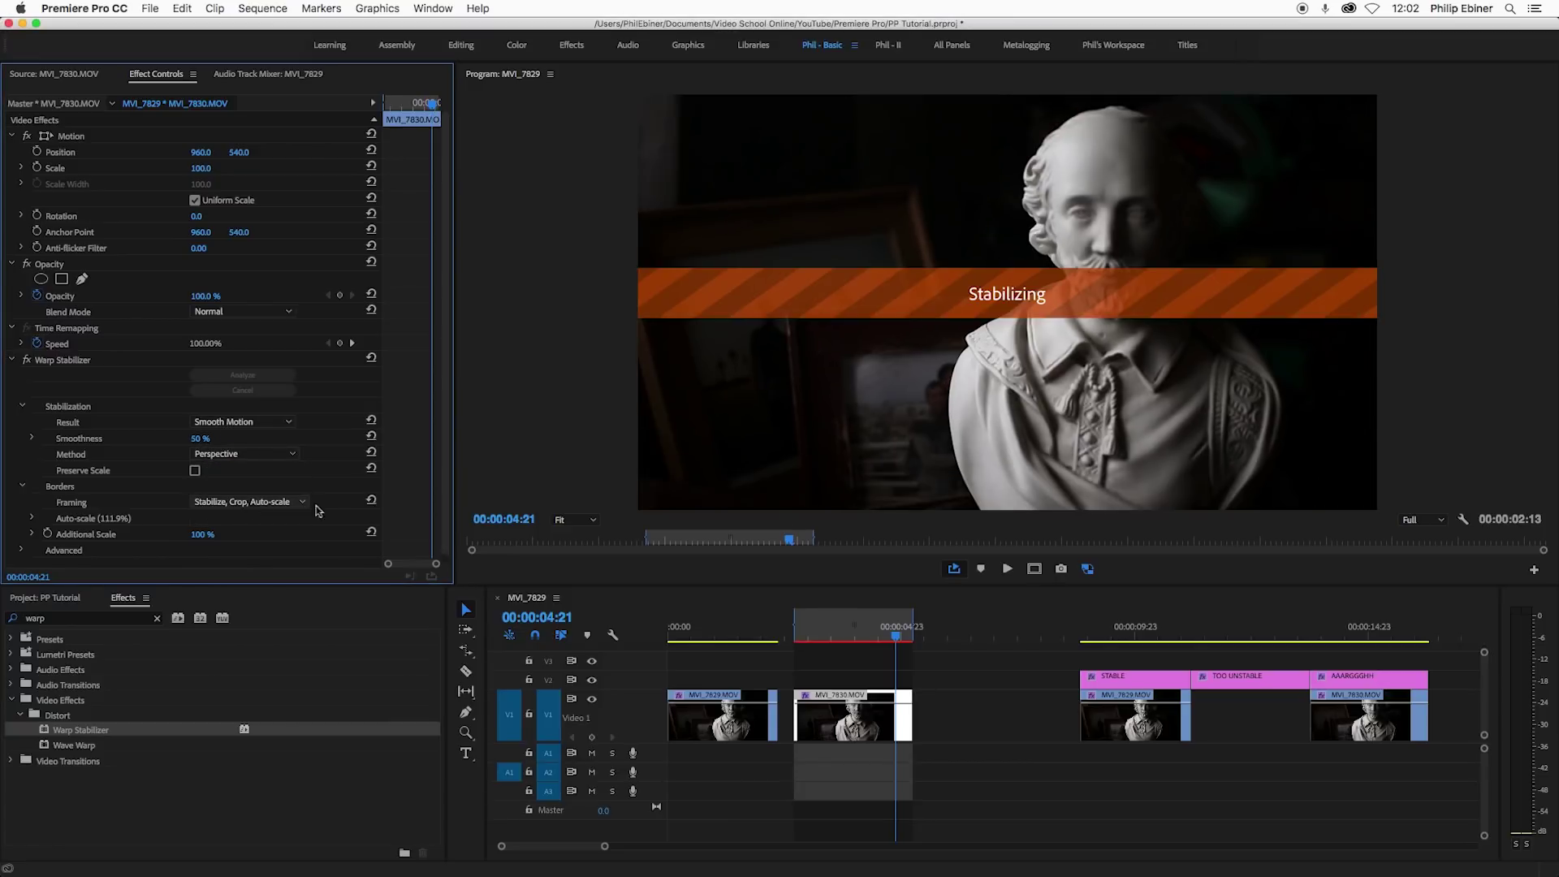
pyautogui.press('space')
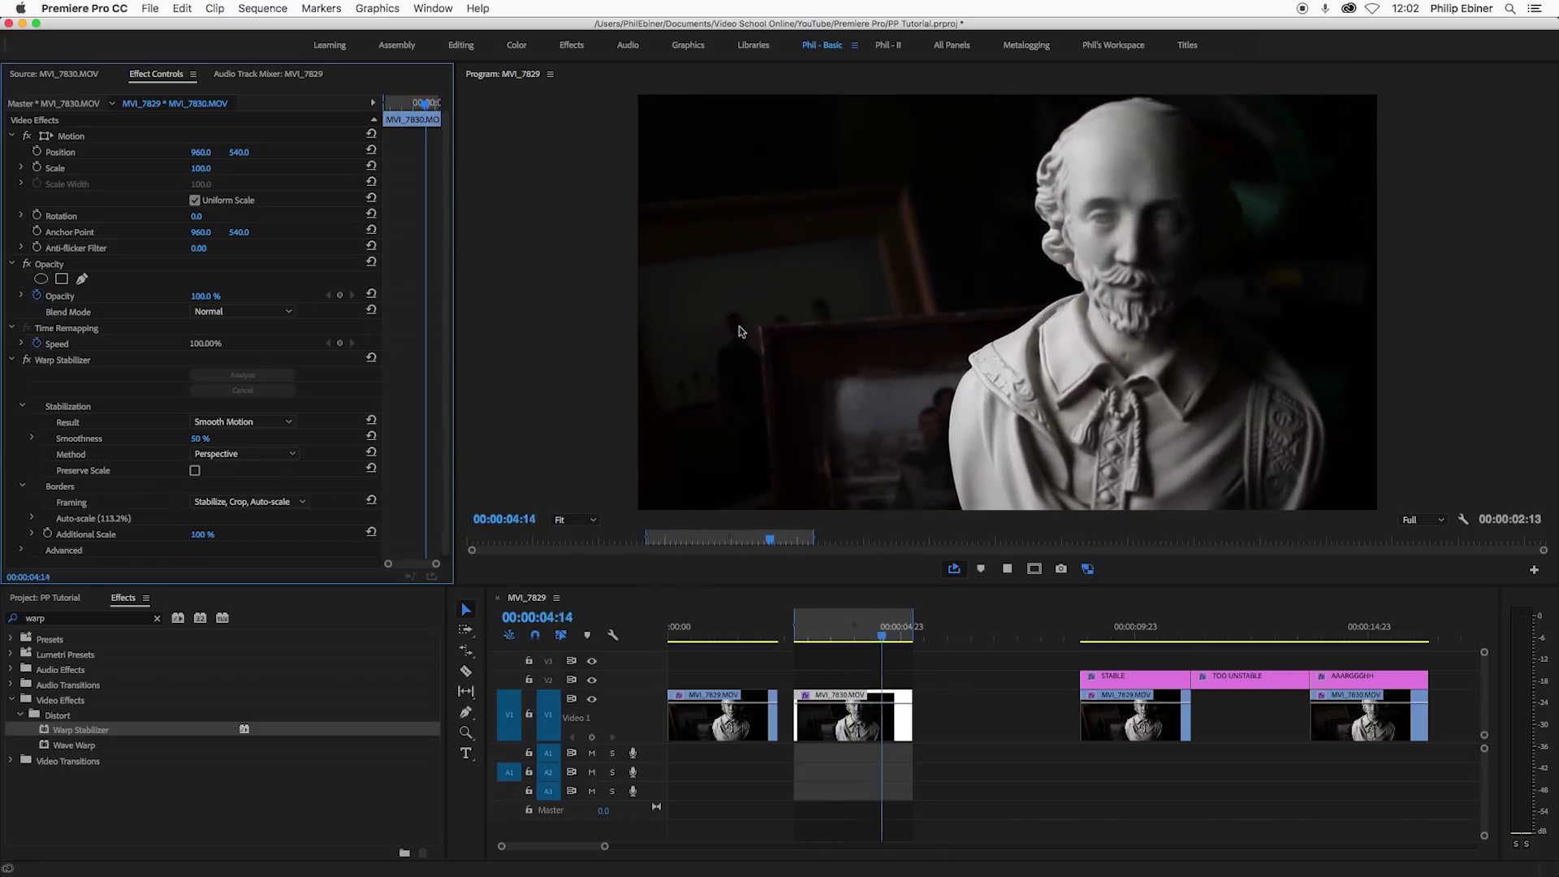
# Use Position, Scale, Rotation on MVI_7830 with Smoothness lowered to 25%, then rewind to 02:22
pyautogui.click(266, 459)
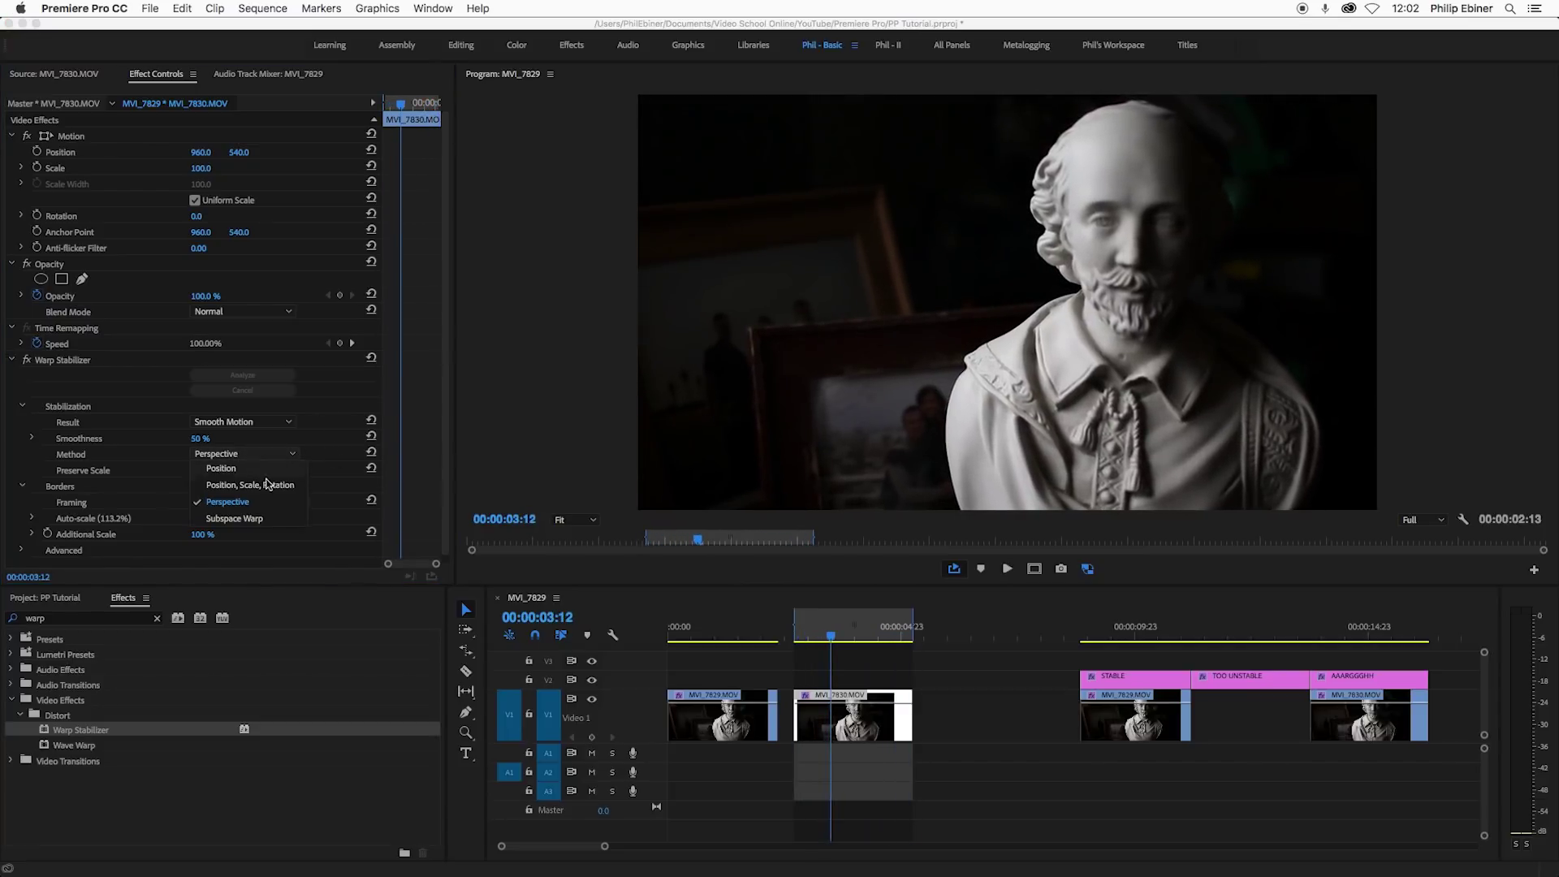
pyautogui.click(269, 485)
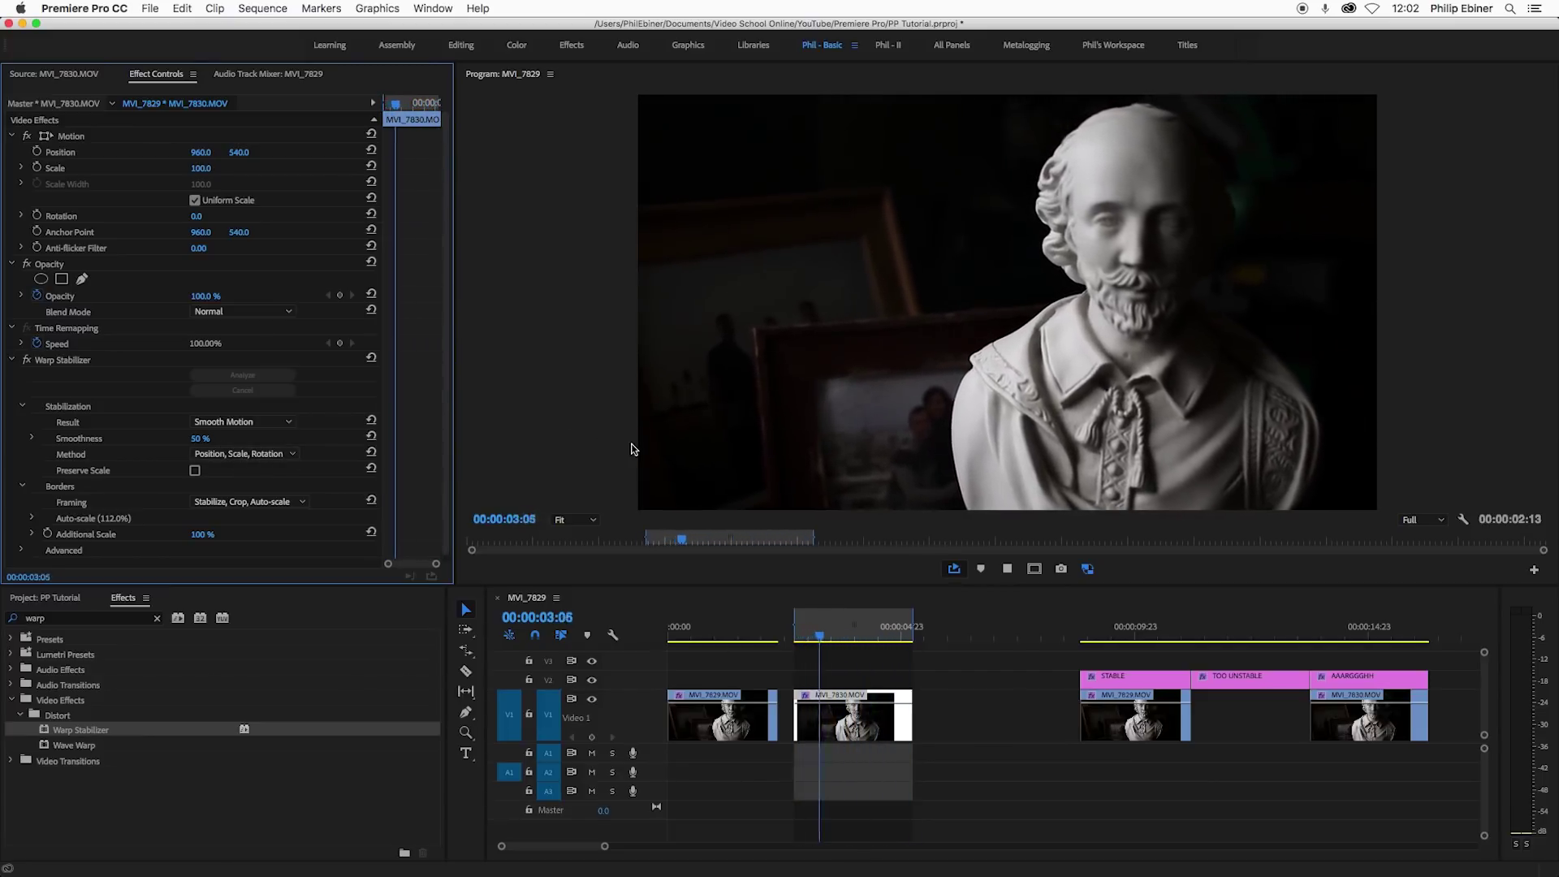
pyautogui.press('space')
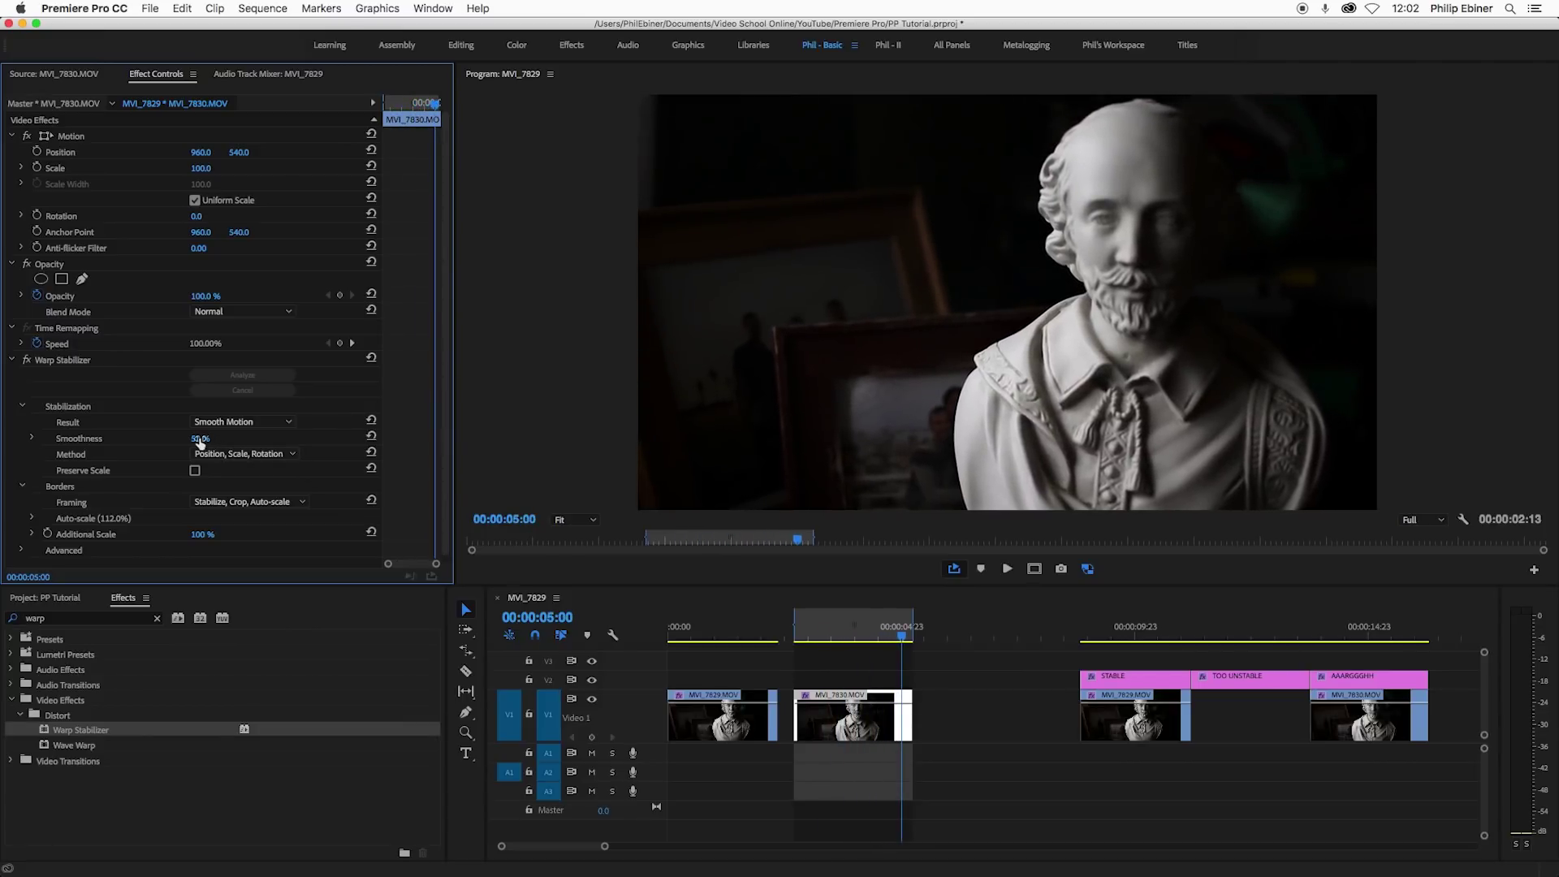
pyautogui.write('25')
pyautogui.press('Return')
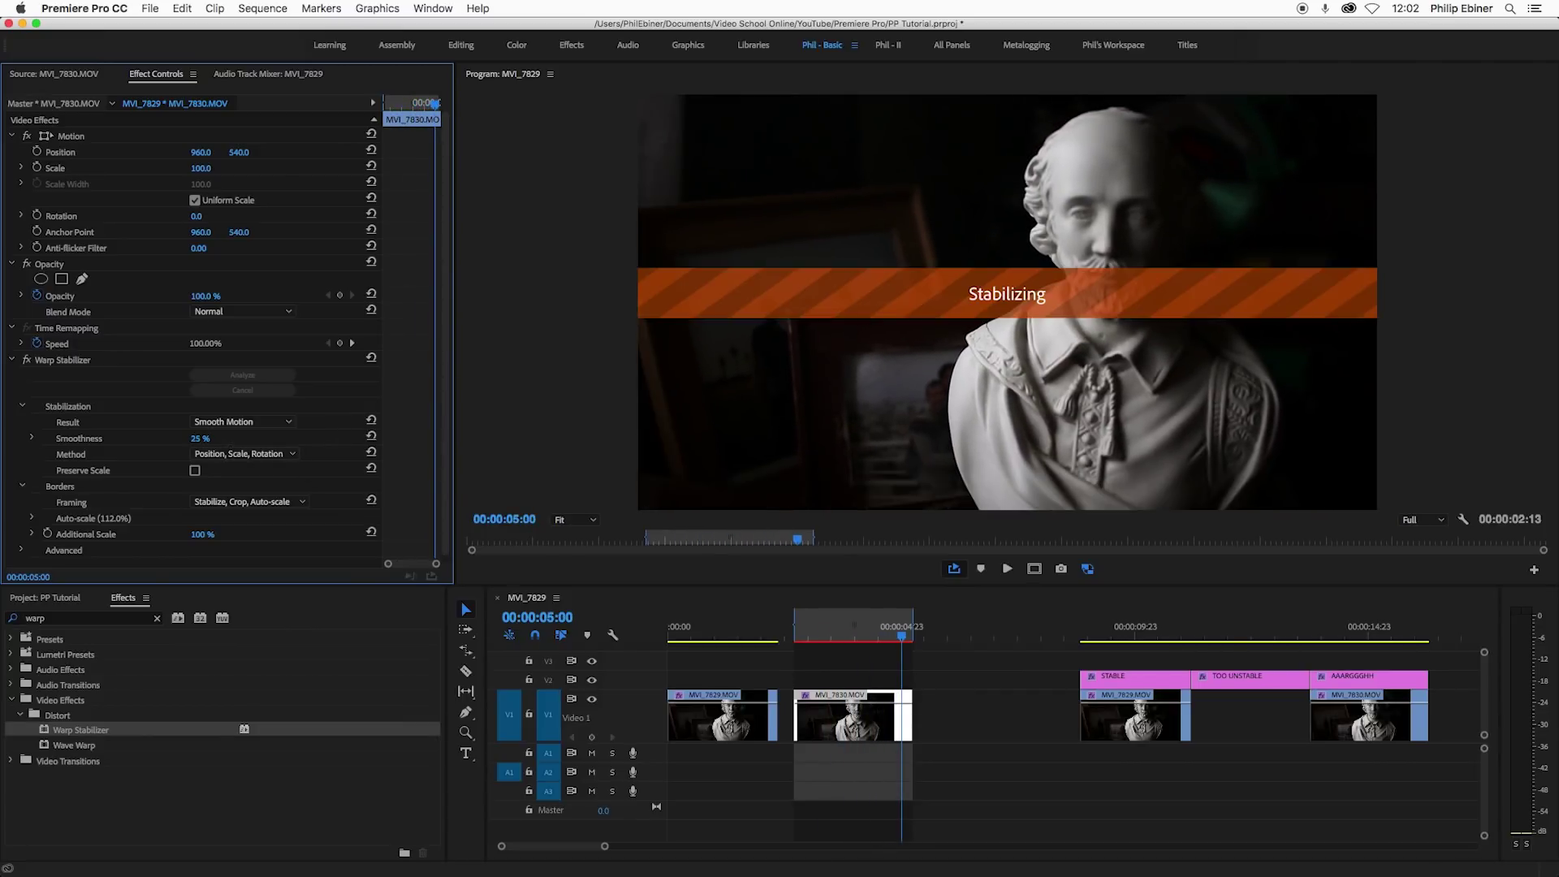
pyautogui.click(804, 634)
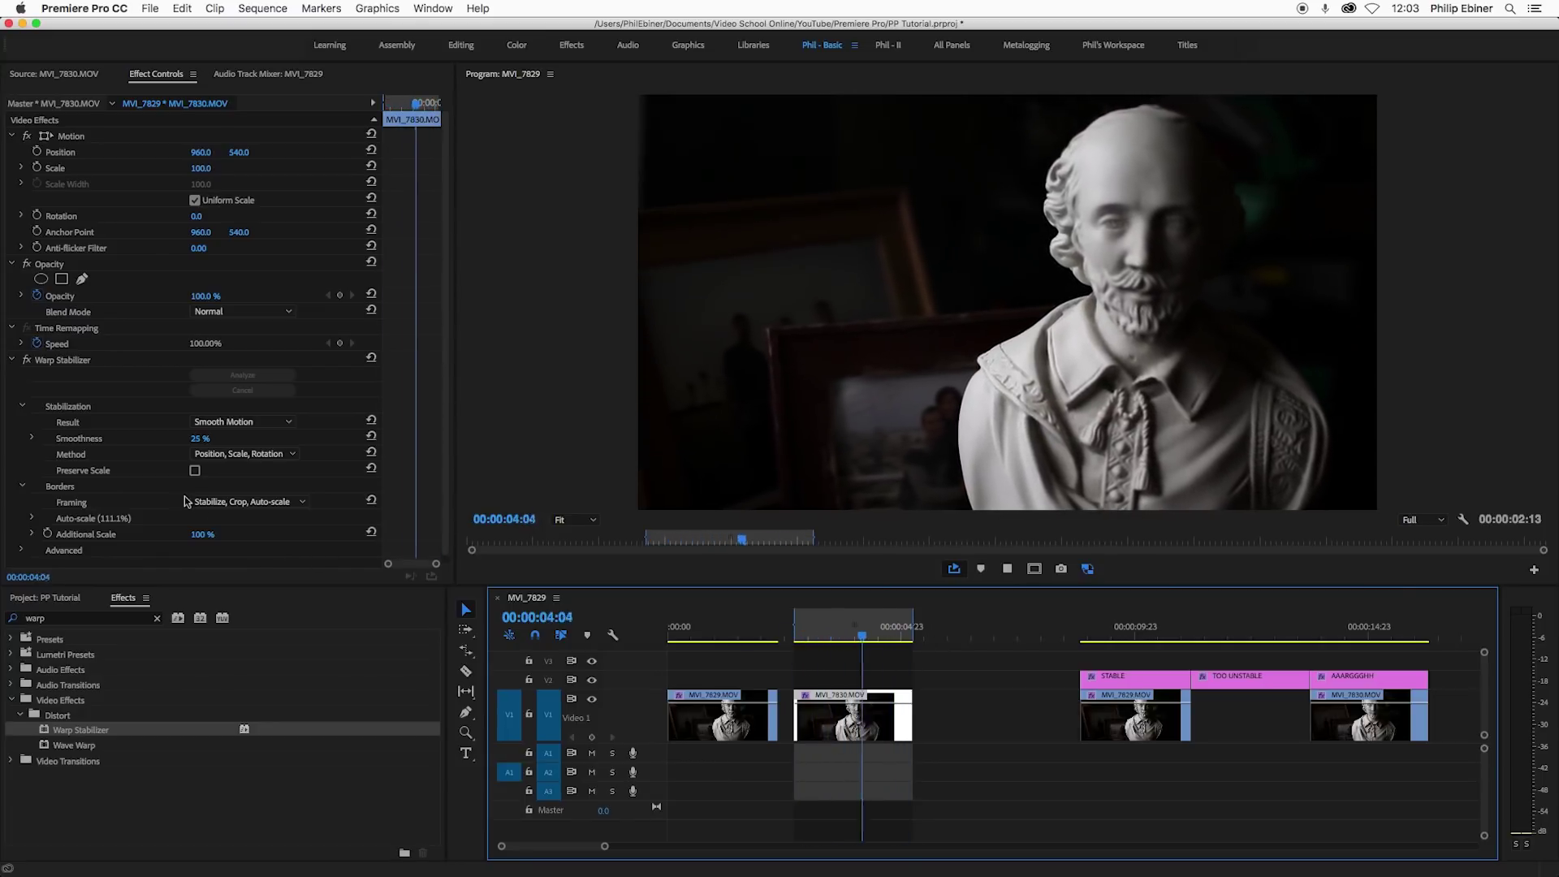
# Enable Detailed Analysis in Warp Stabilizer's Advanced settings for MVI_7830
pyautogui.press('space')
pyautogui.scroll(-1, 404, 415)
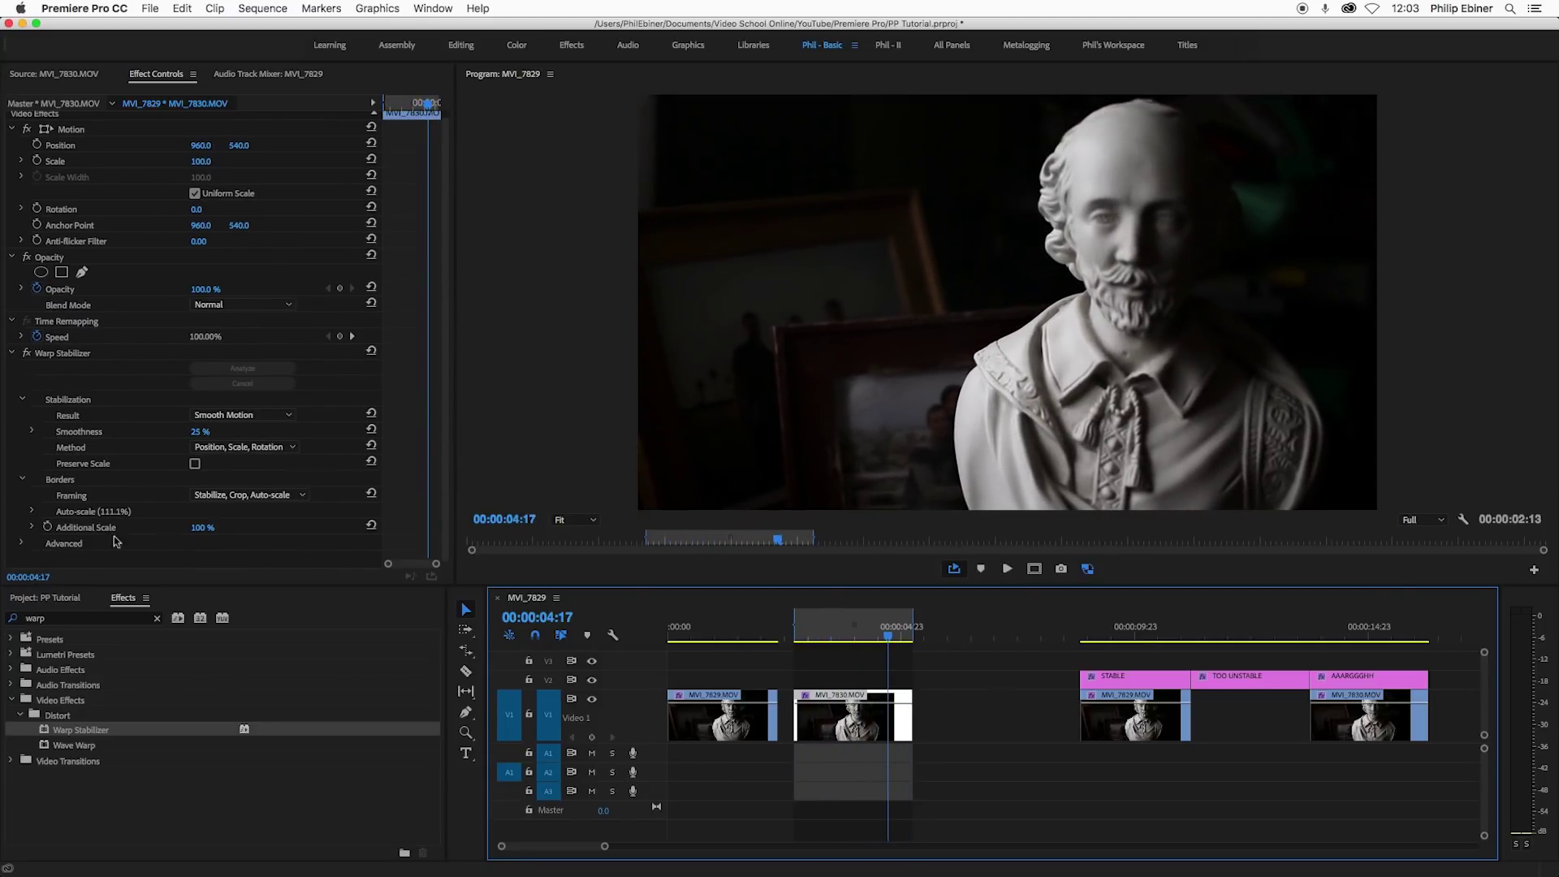
pyautogui.click(27, 544)
pyautogui.scroll(-5, 203, 546)
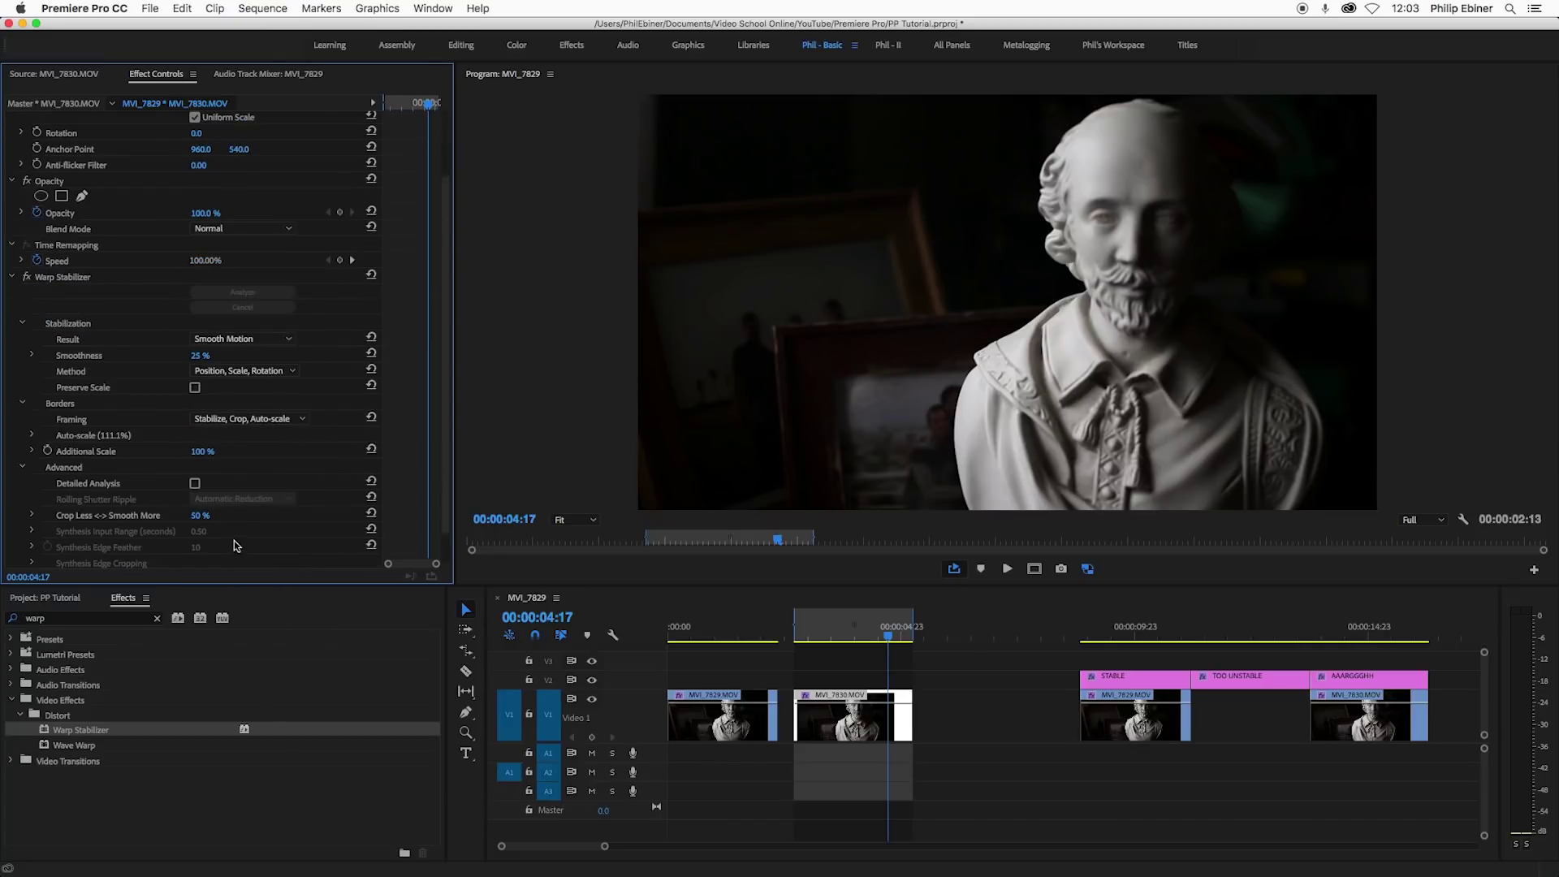
pyautogui.click(195, 484)
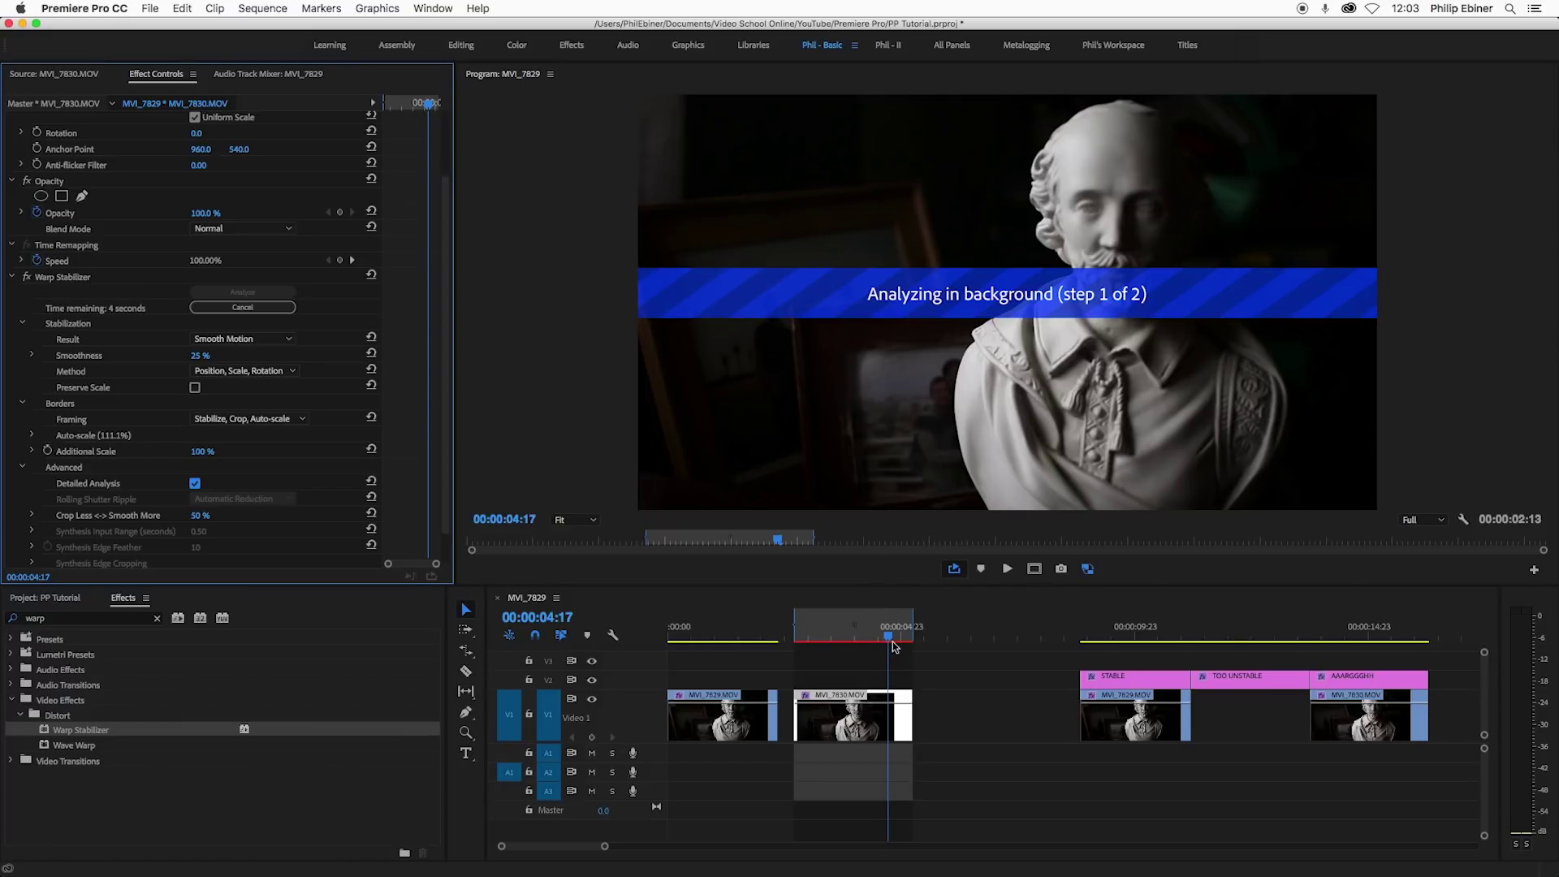
# Play the reanalyzed clip, then select MVI_7829 to view its stabilization settings
pyautogui.click(807, 633)
pyautogui.press('space')
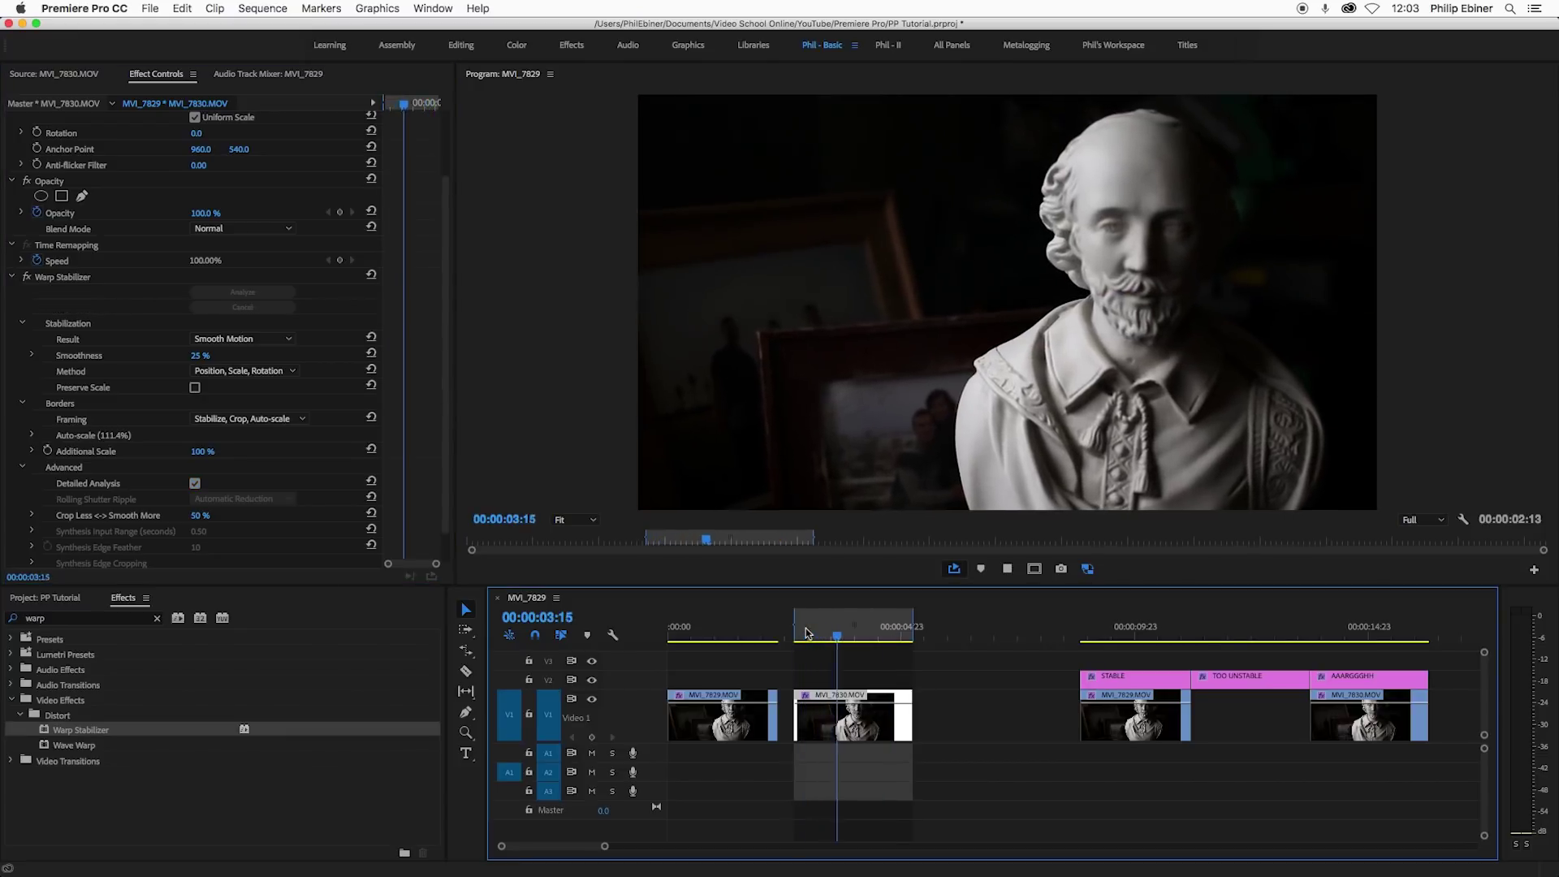
pyautogui.click(747, 713)
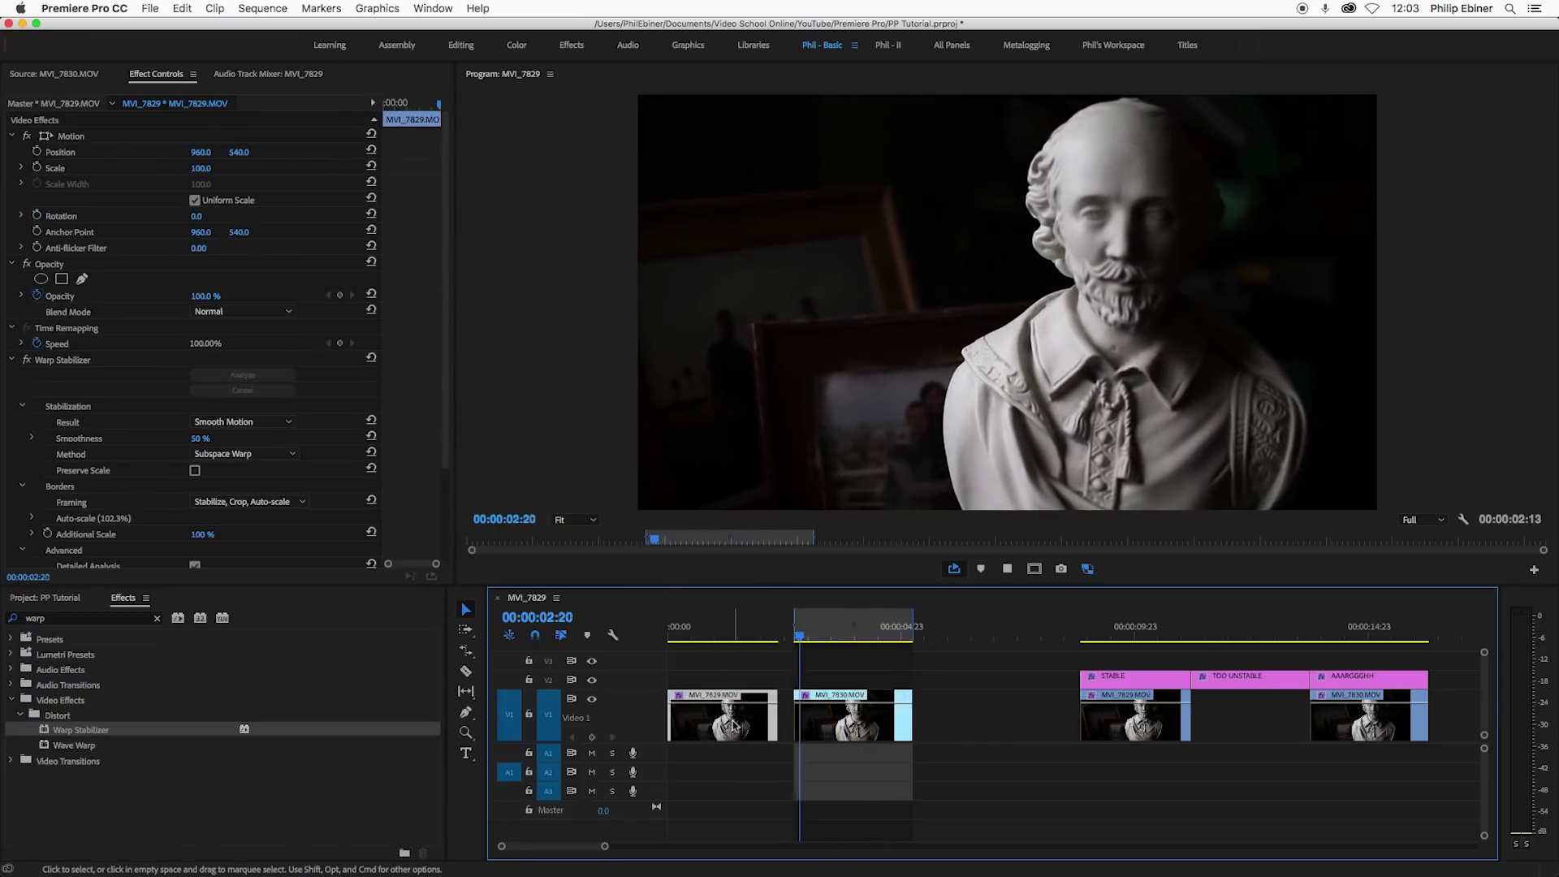
# Play the sequence from 05:07 and check MVI_7830's Position, Scale, Rotation at 25% settings
pyautogui.click(845, 728)
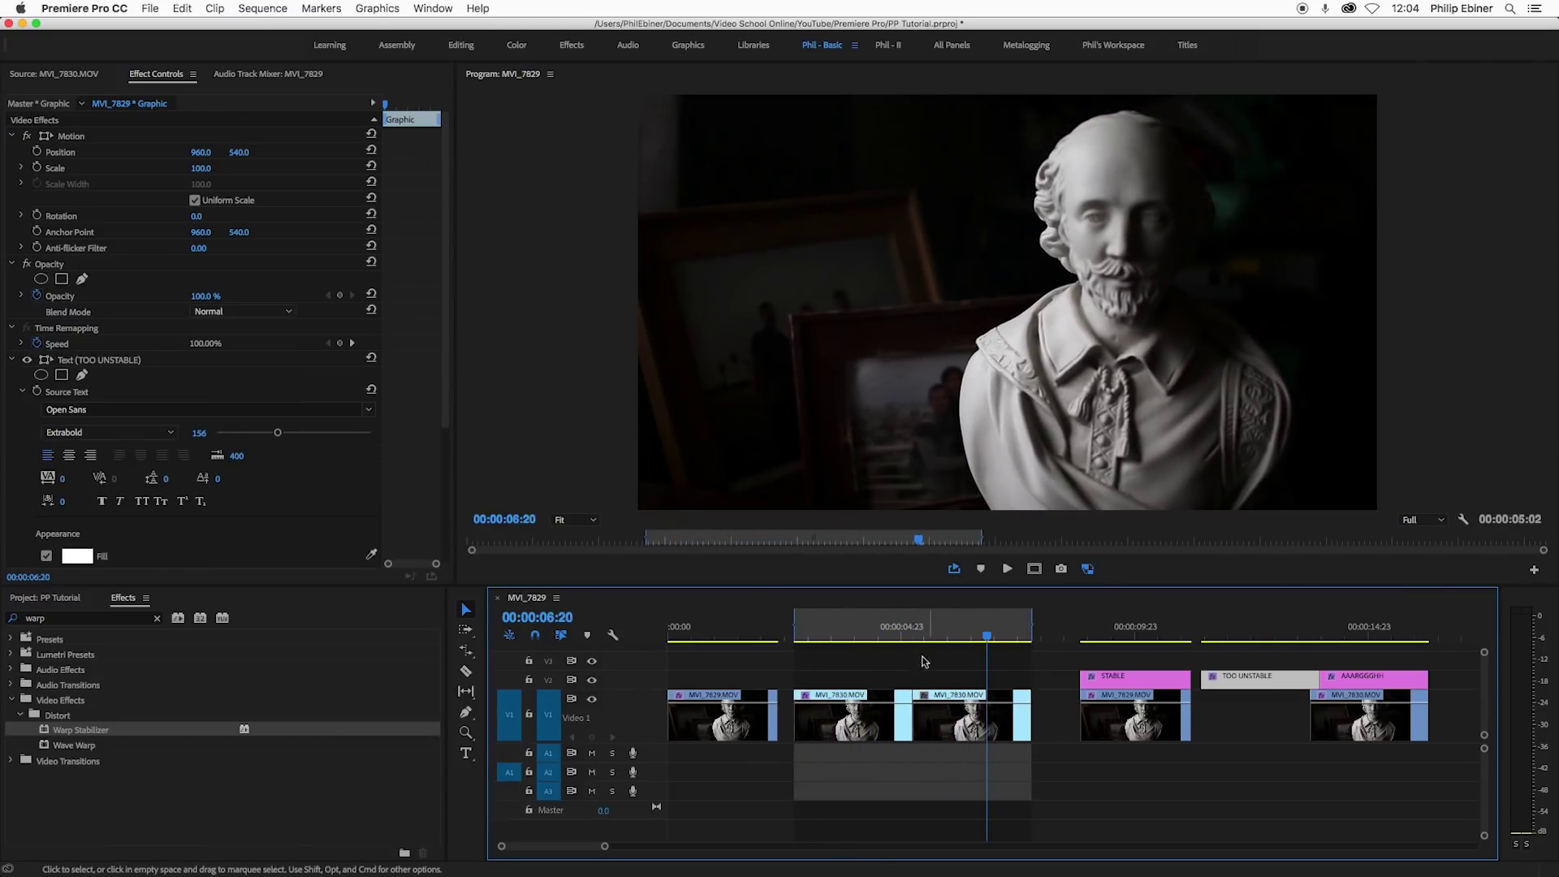
pyautogui.moveTo(939, 633); pyautogui.dragTo(919, 628)
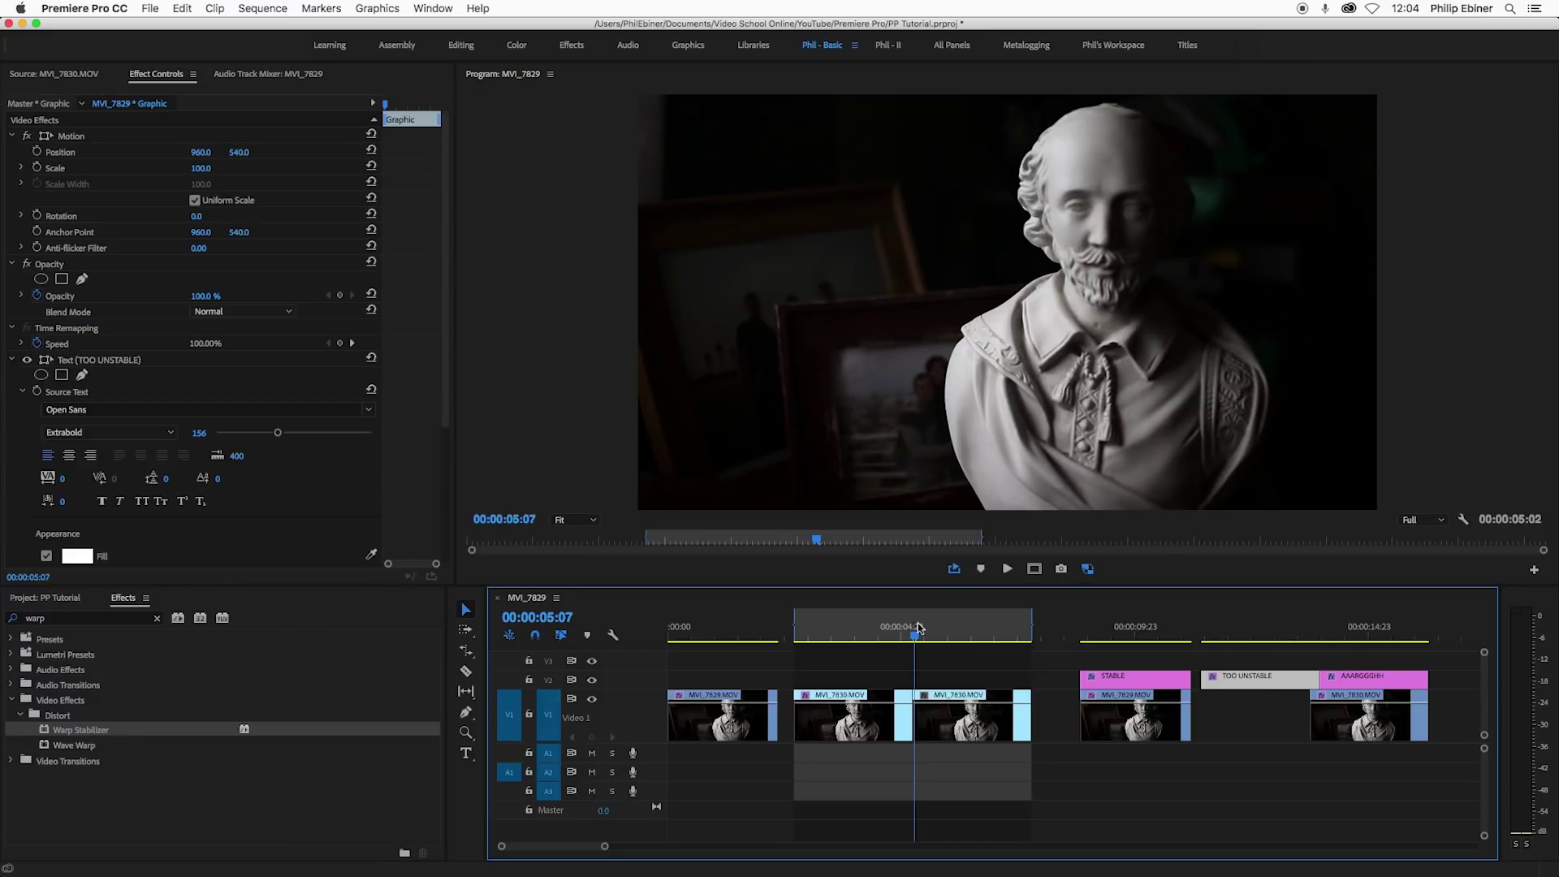
pyautogui.press('space')
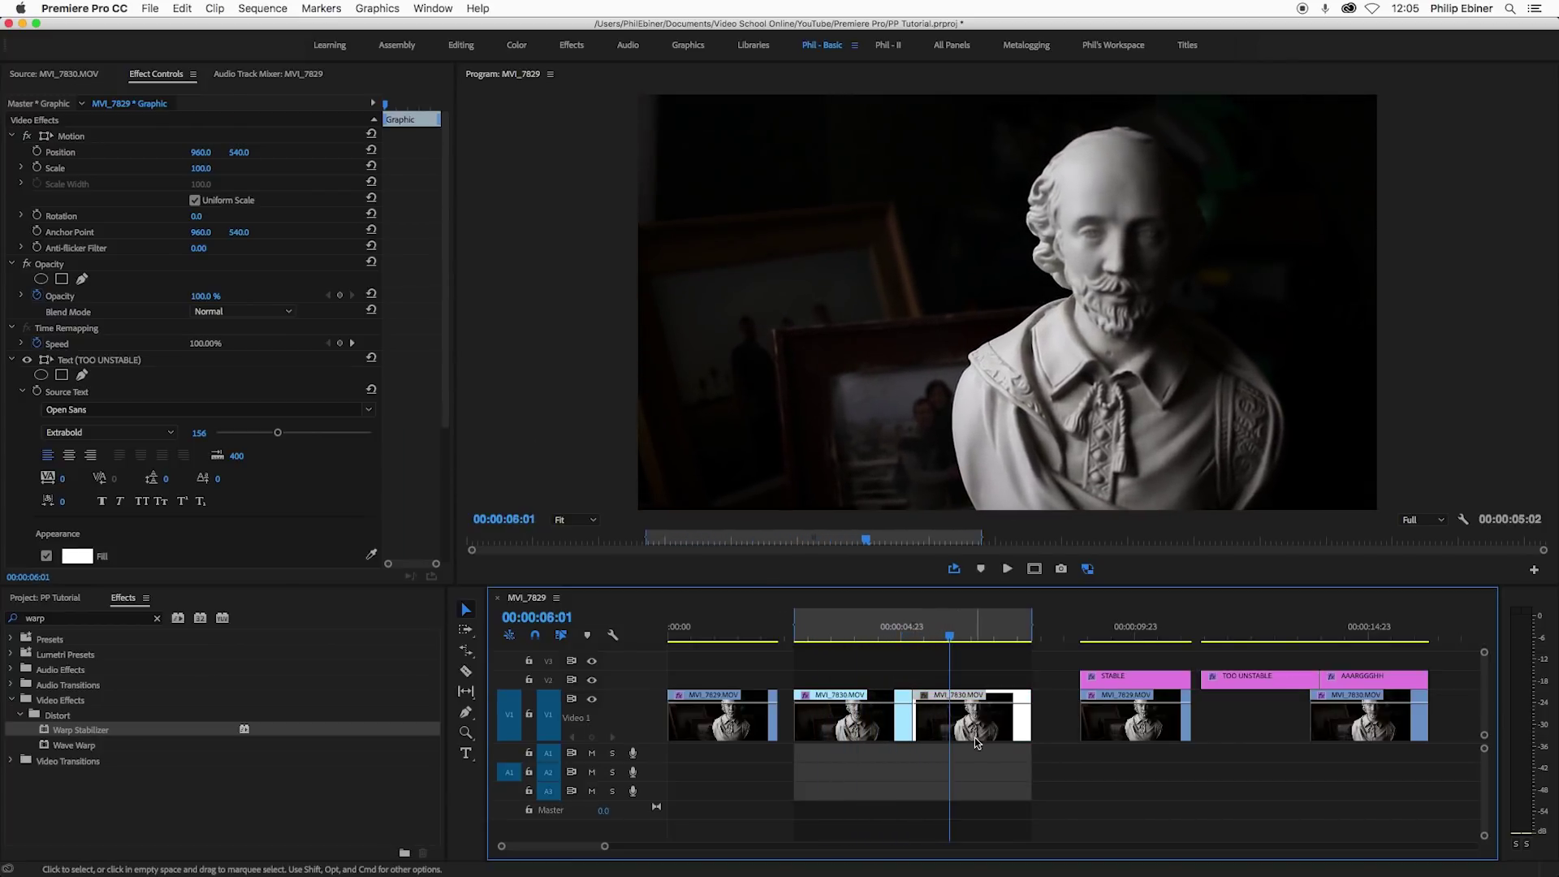
pyautogui.moveTo(938, 718); pyautogui.dragTo(938, 718)
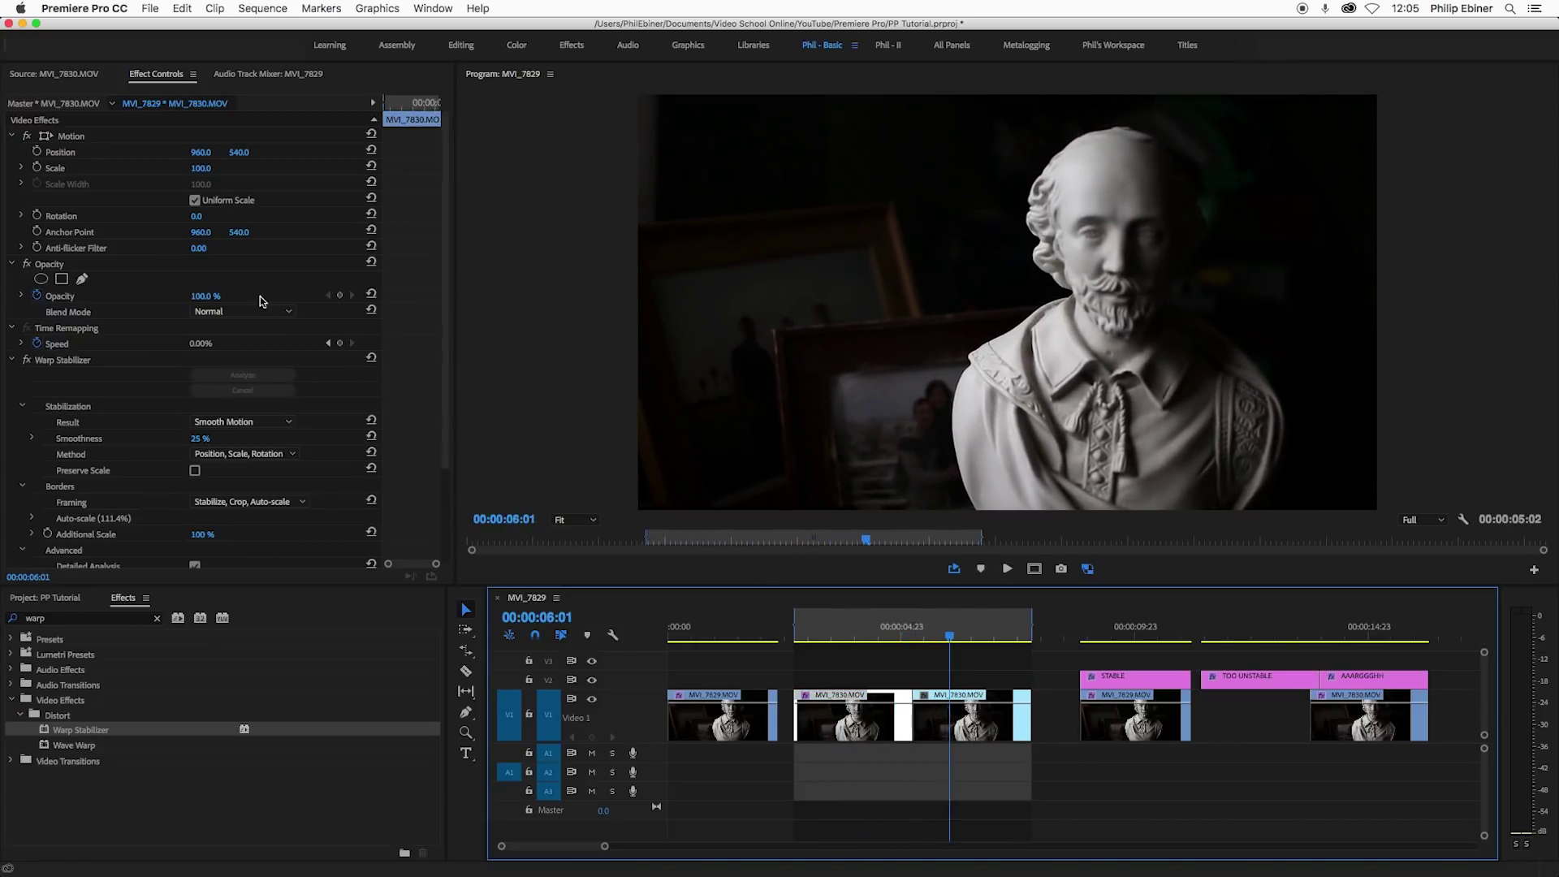
# Save the PP Tutorial project with Cmd+S
pyautogui.scroll(-4, 424, 315)
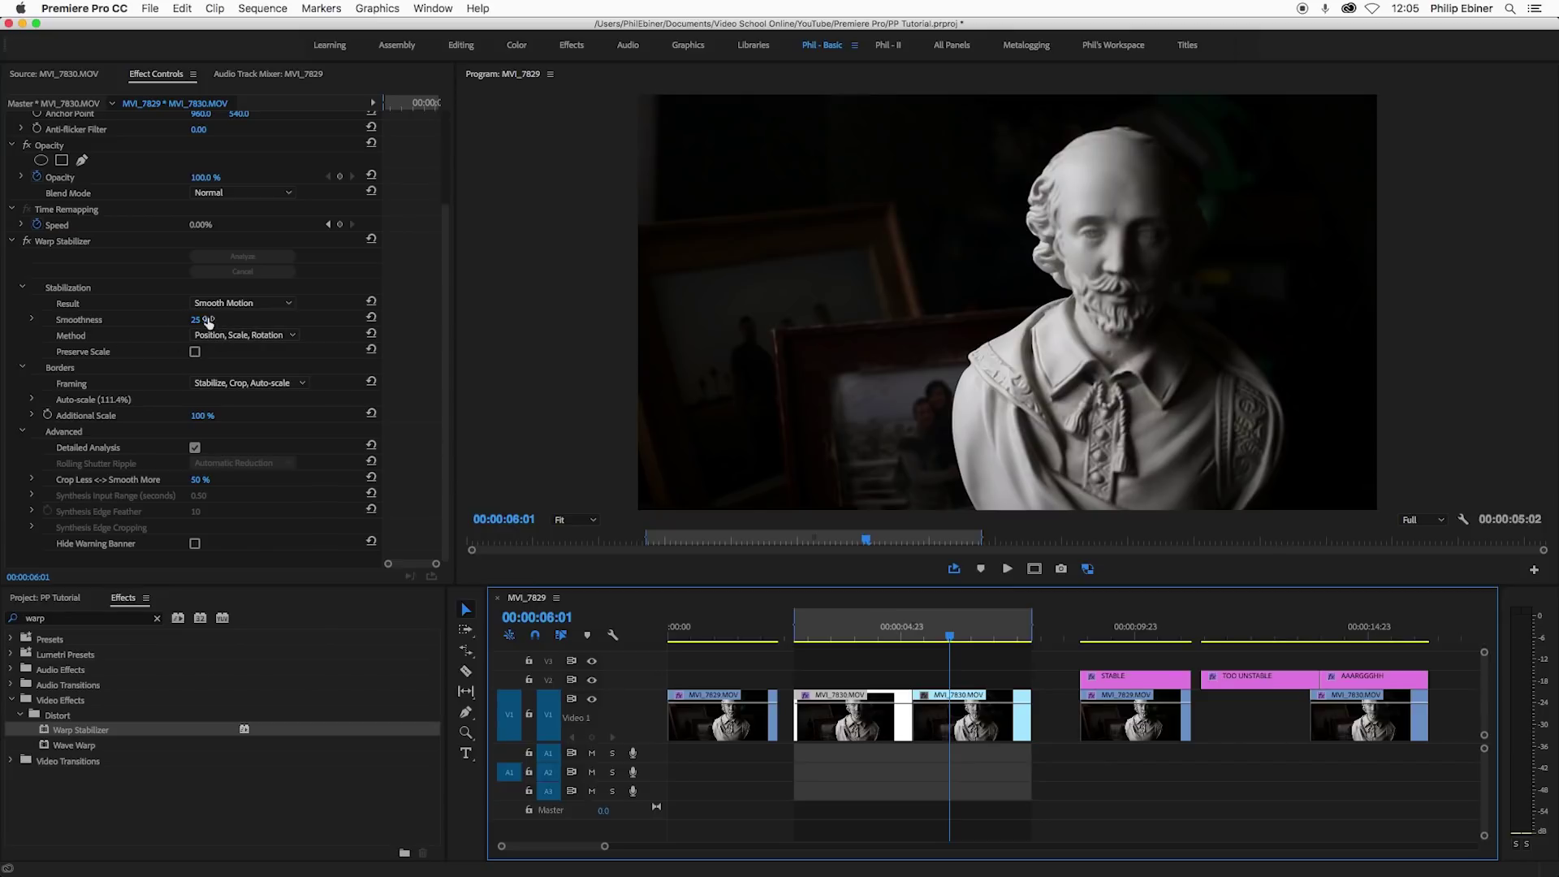
pyautogui.press('super+s')
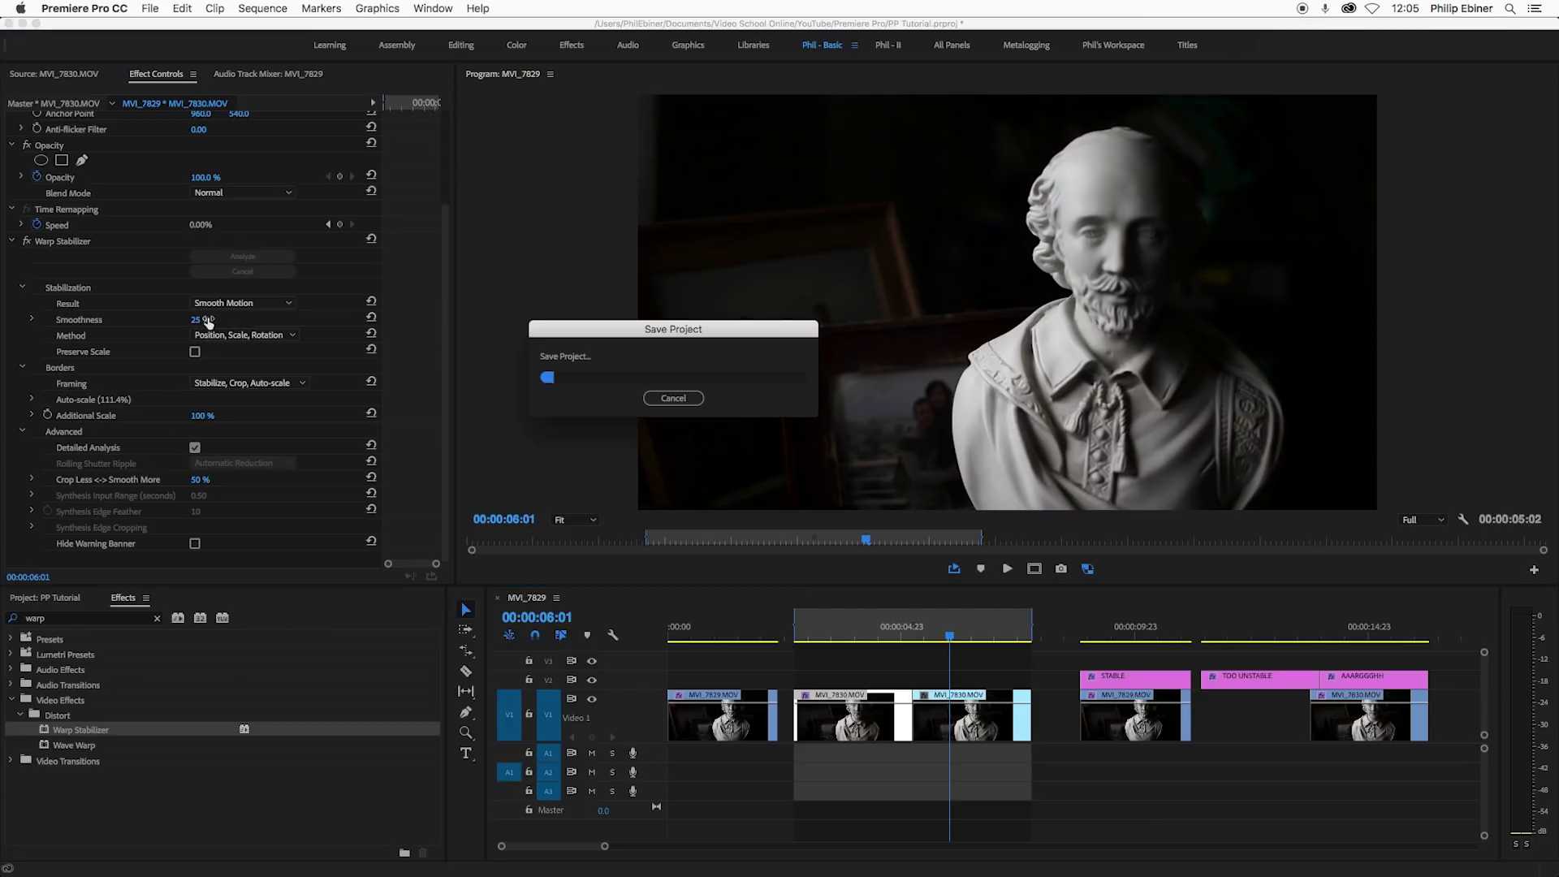